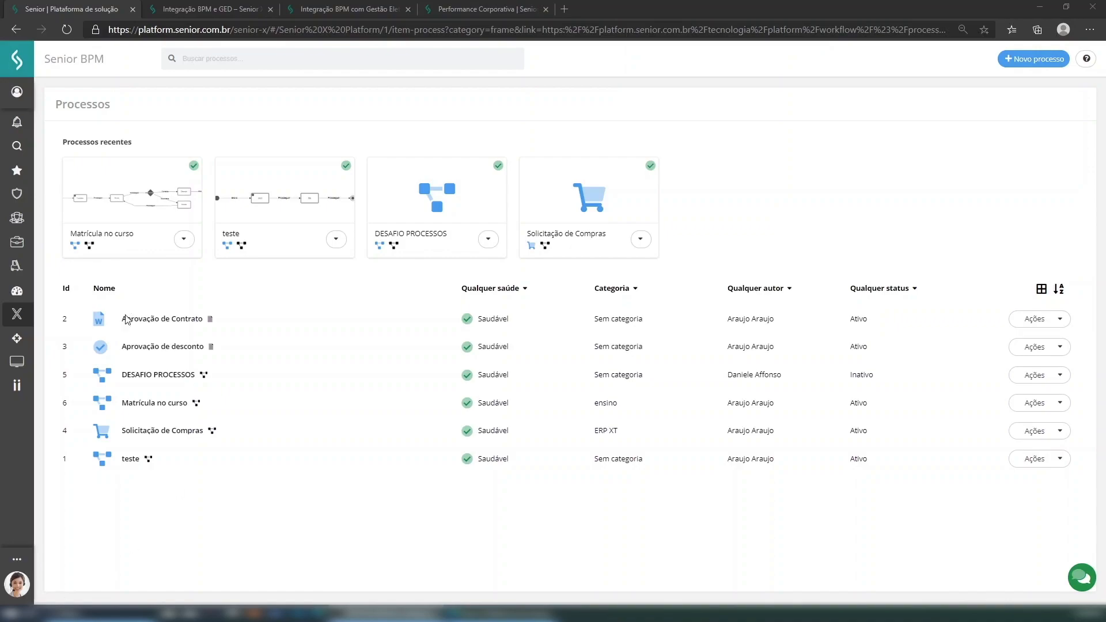
- Bring up the Senior Dev 'Integração BPM e GED' article and scroll through its Como configurar section
left_click(321, 8)
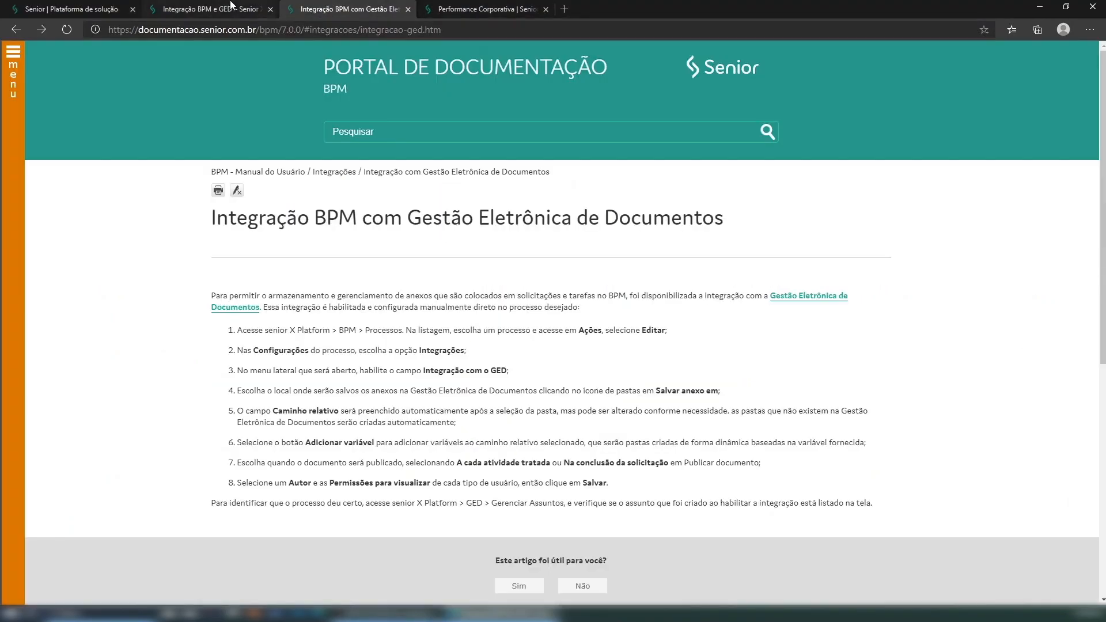
left_click(231, 8)
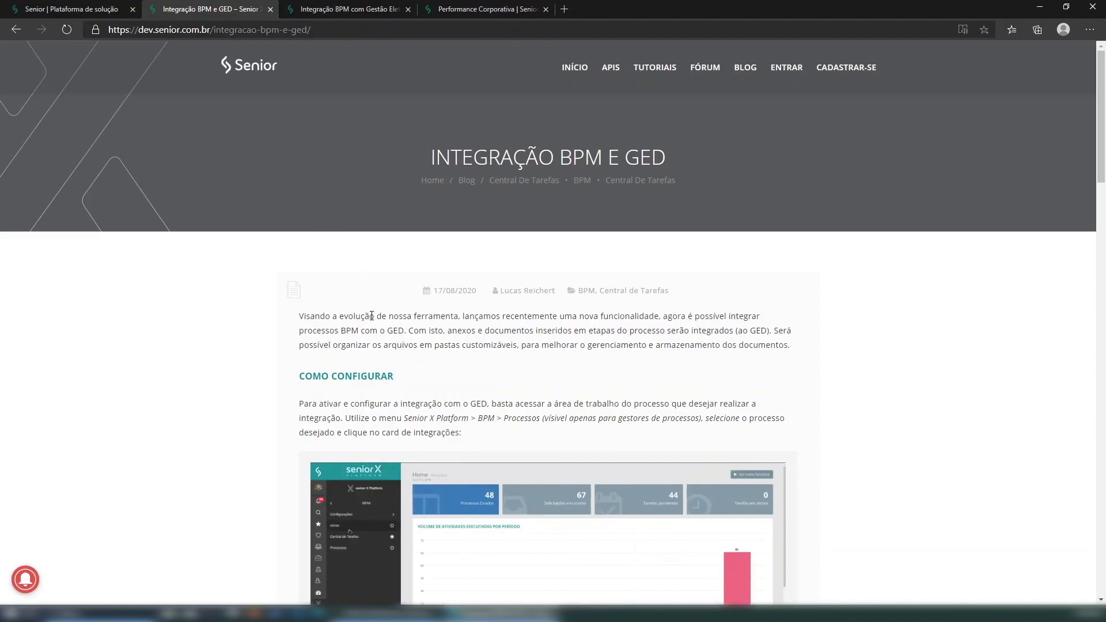
scroll(239, 315, "down", 1)
scroll(238, 315, "down", 5)
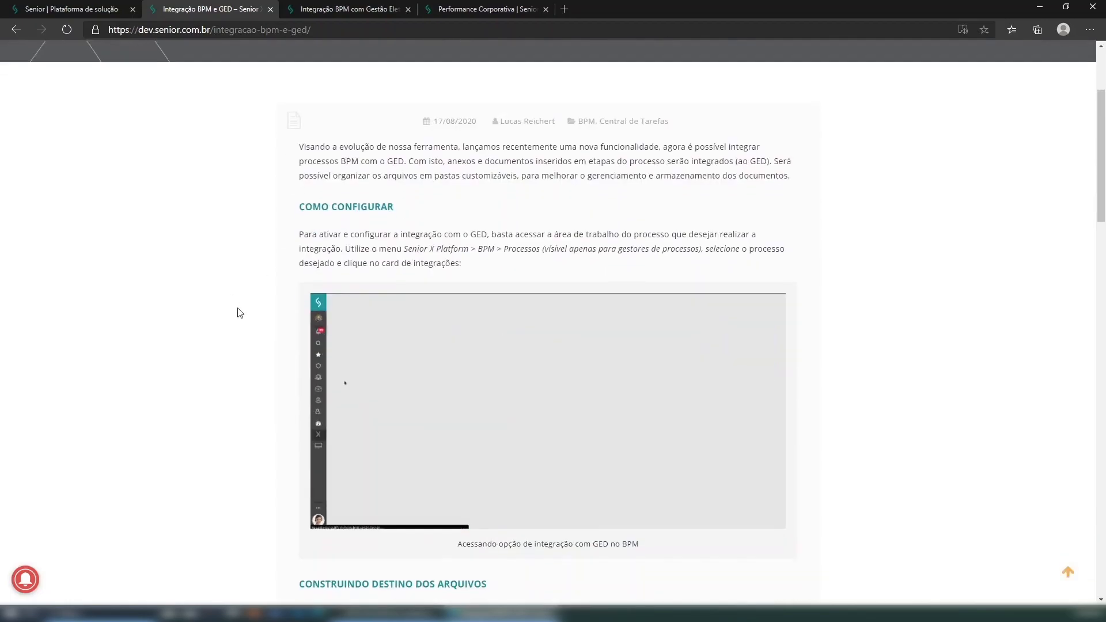
scroll(238, 312, "up", 6)
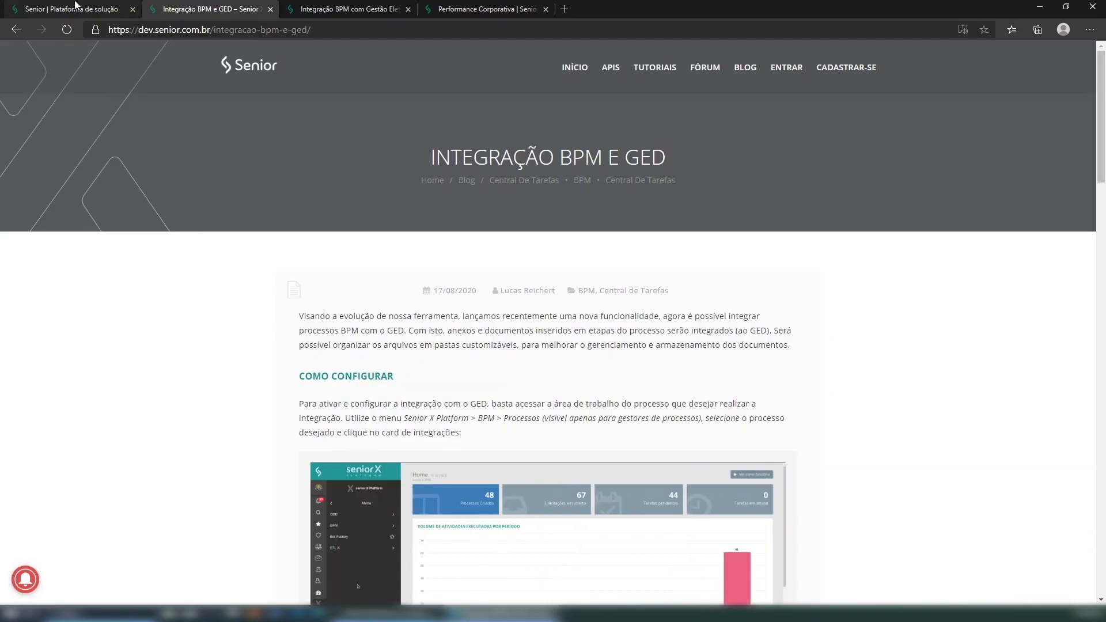
- Open the Matrícula no curso process for editing from the BPM process list
left_click(75, 7)
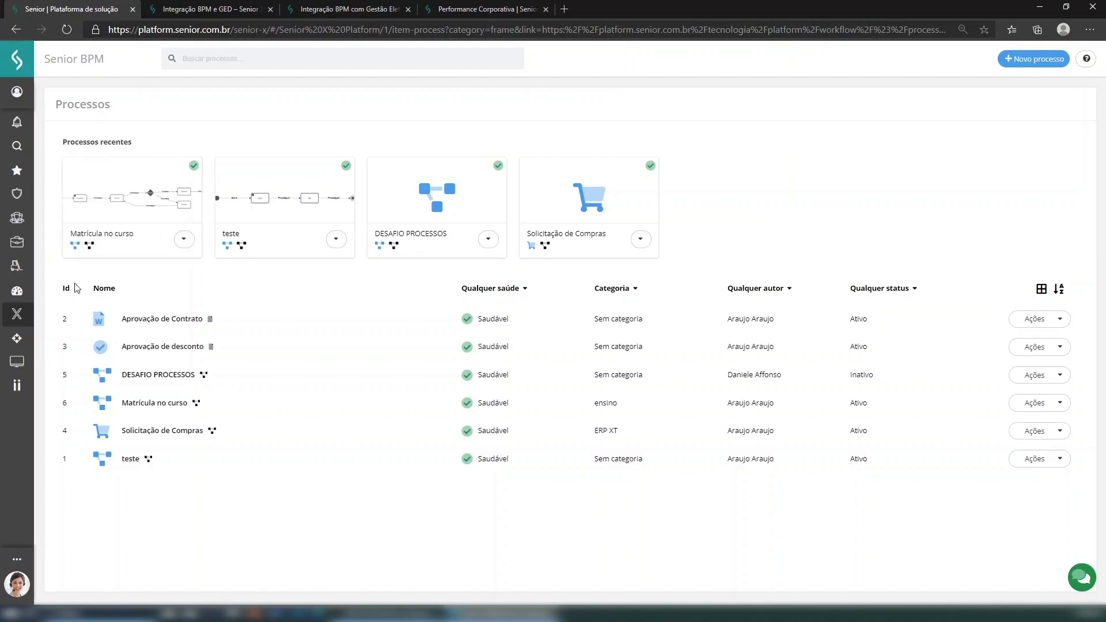
left_click(183, 239)
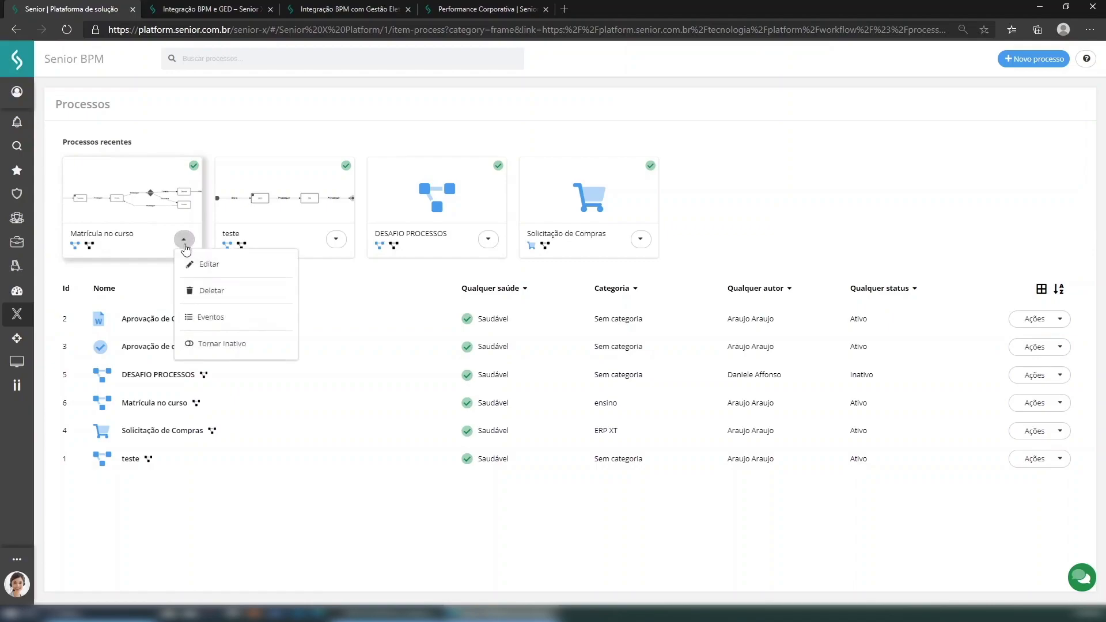
left_click(225, 266)
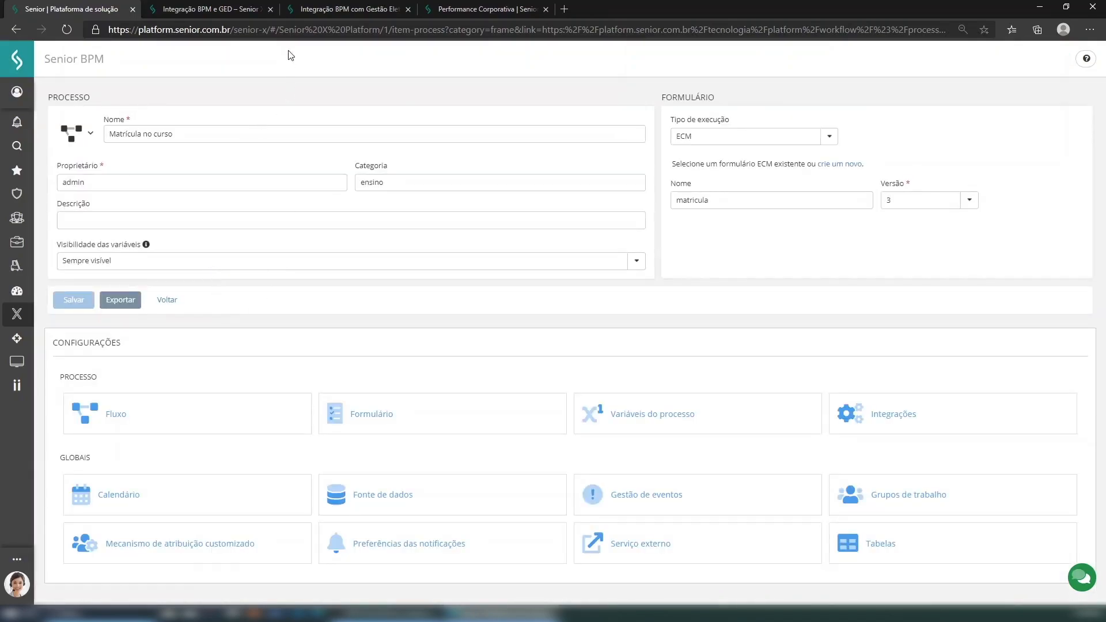
- Close the blog article, GED documentation and Performance Corporativa website tabs
left_click(276, 9)
left_click(270, 10)
left_click(270, 10)
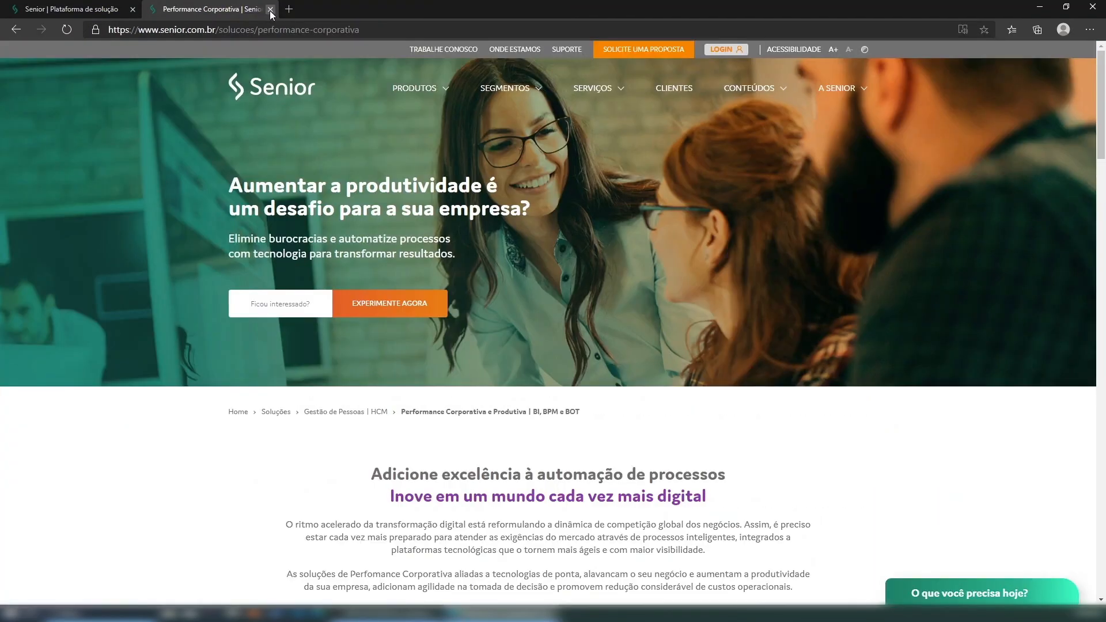
left_click(270, 9)
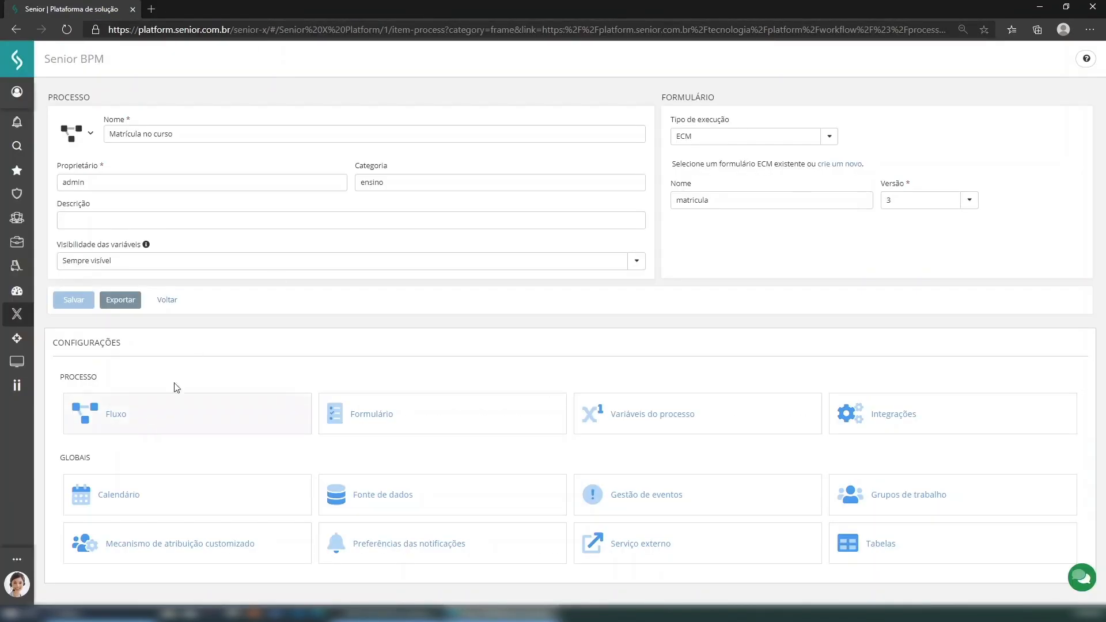
left_click(160, 417)
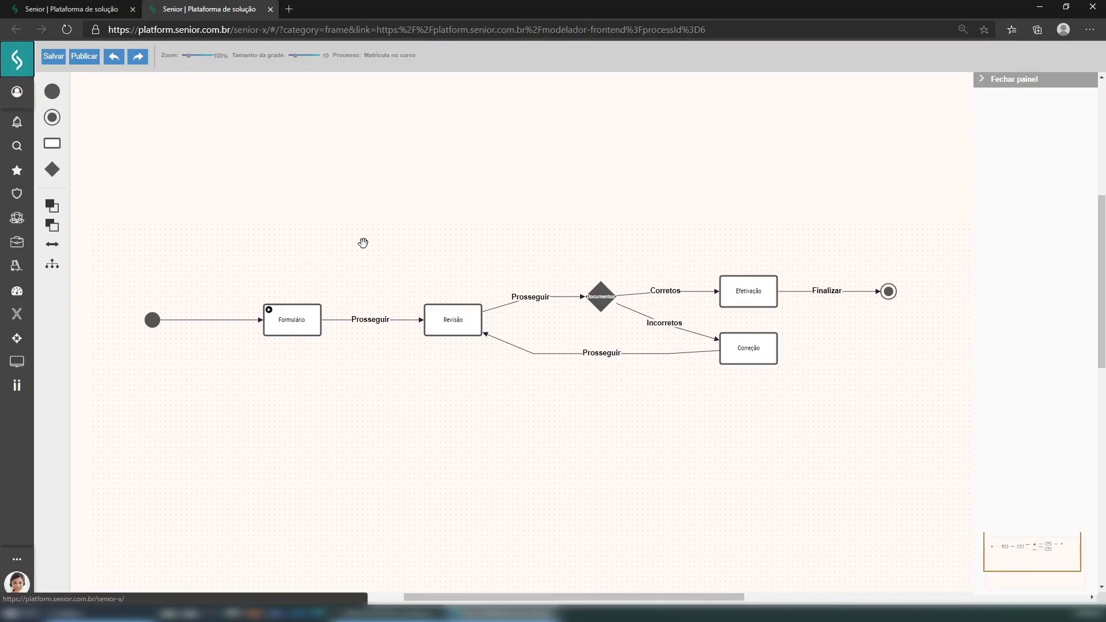
- Review the Formulário task's field configuration for required, hidden and read-only fields
left_click_drag(378, 249, 397, 237)
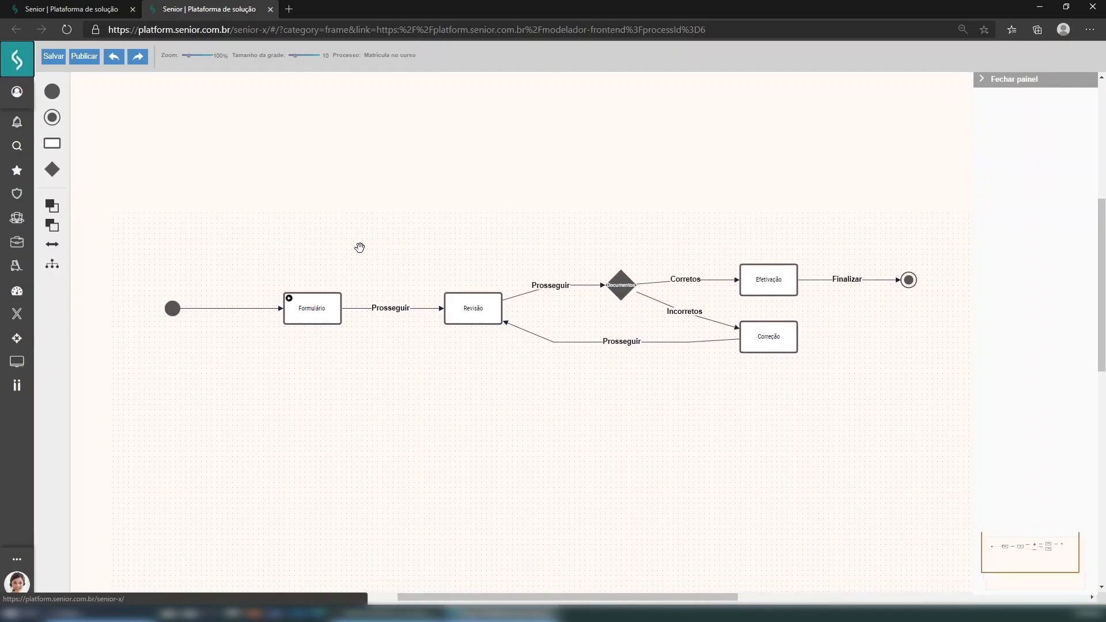
left_click(314, 312)
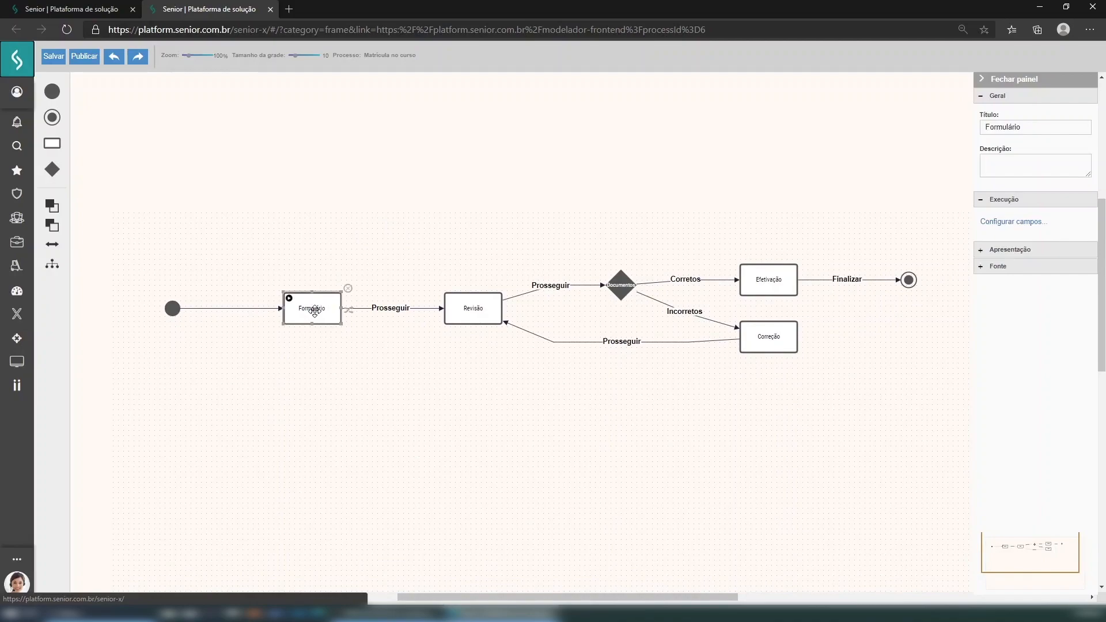
left_click(1014, 222)
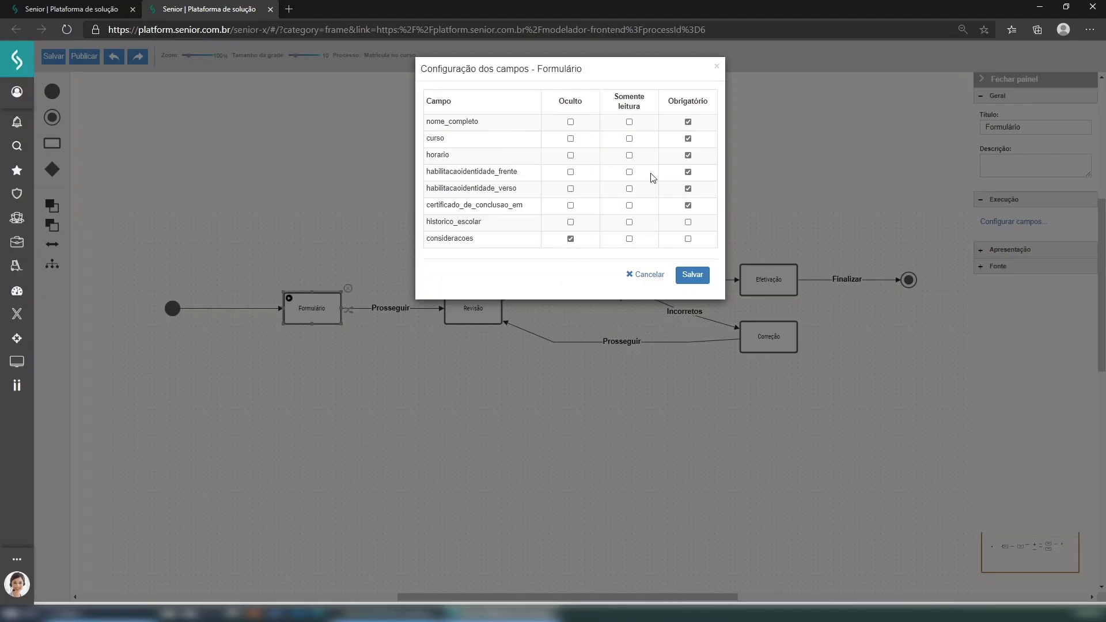
left_click(719, 66)
left_click(473, 308)
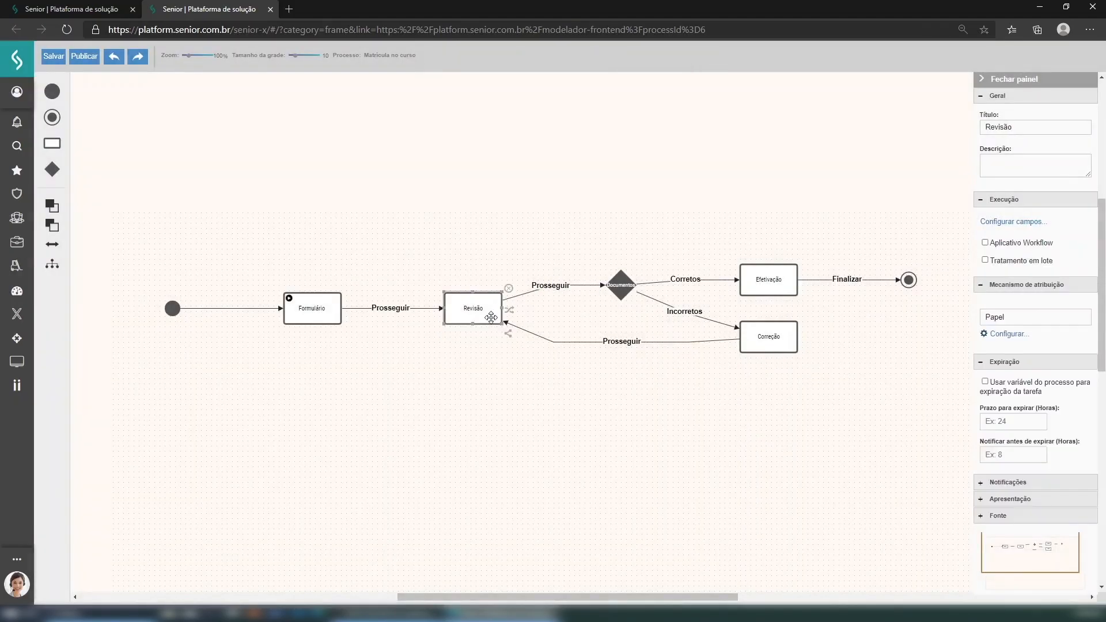
left_click_drag(593, 242, 565, 232)
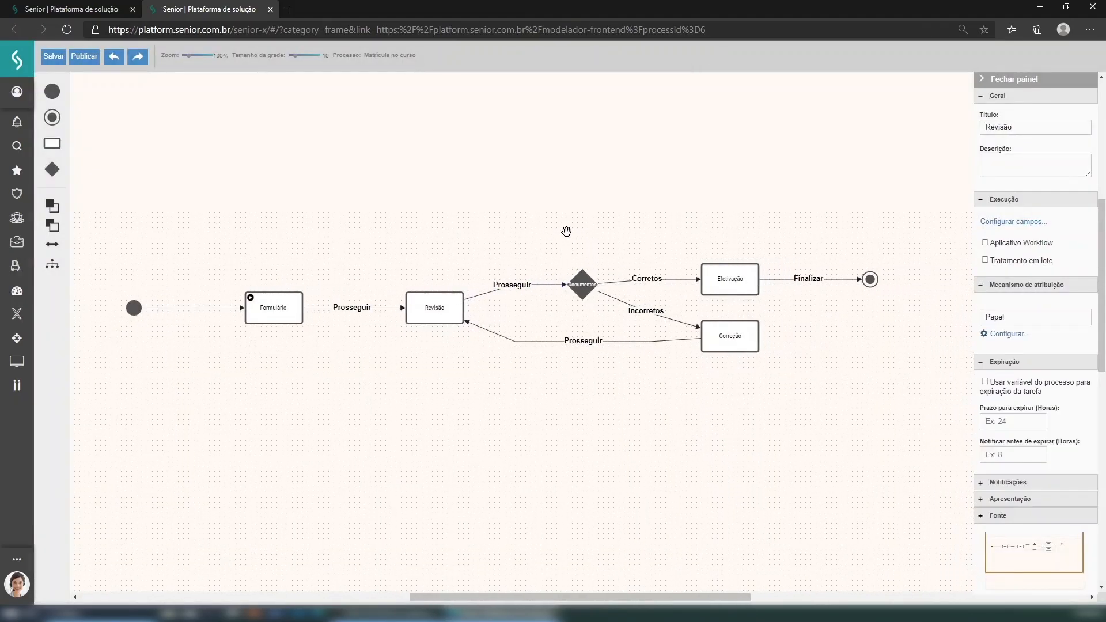
left_click(1012, 339)
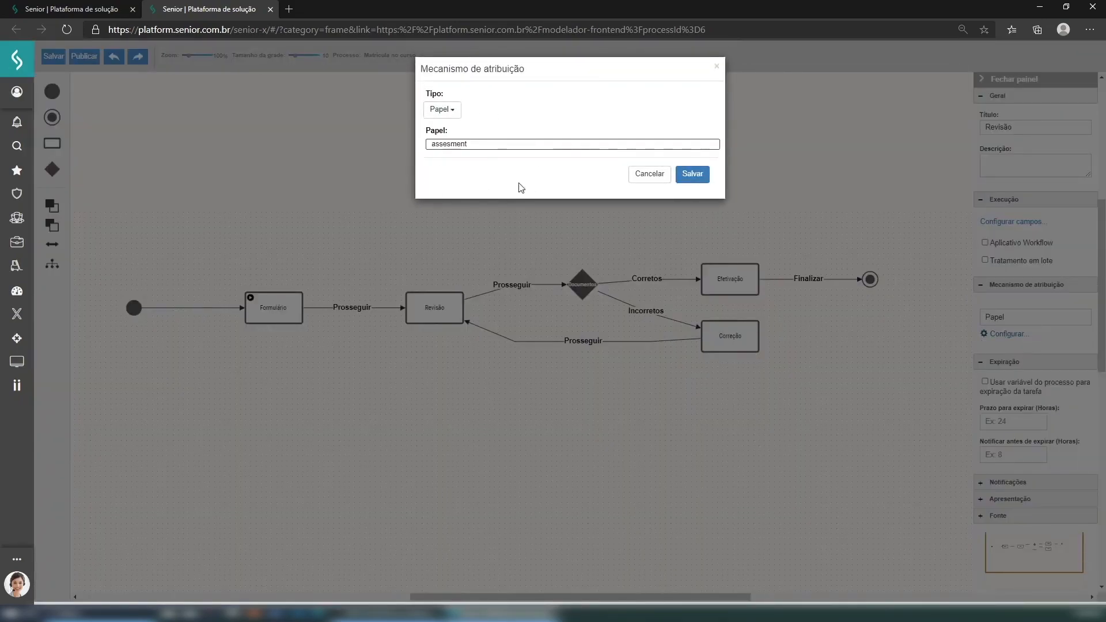
left_click(454, 114)
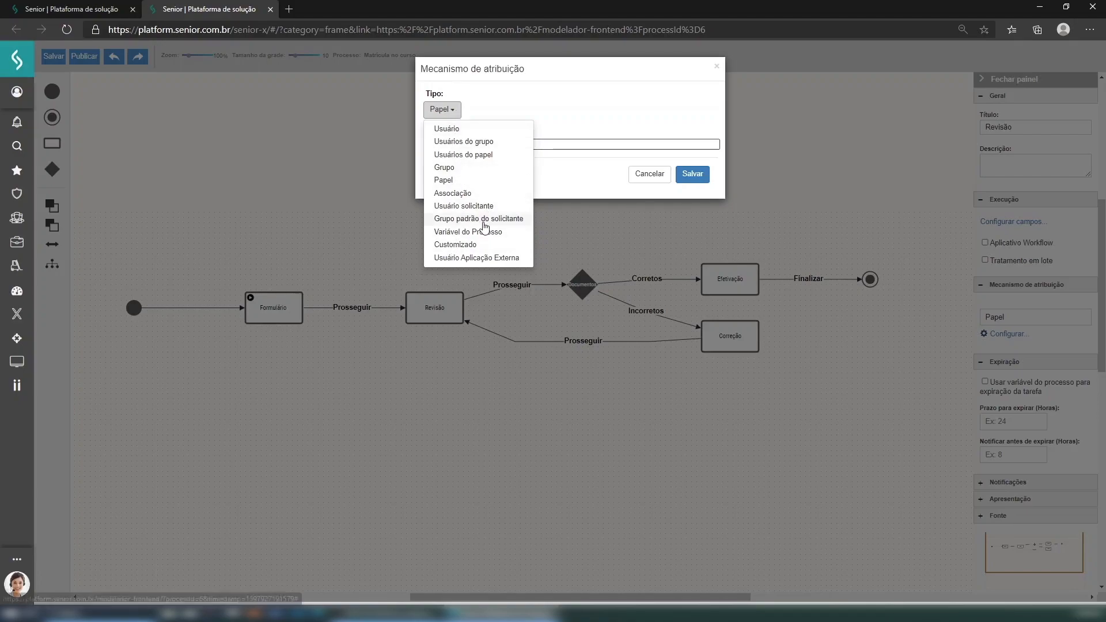
left_click(574, 125)
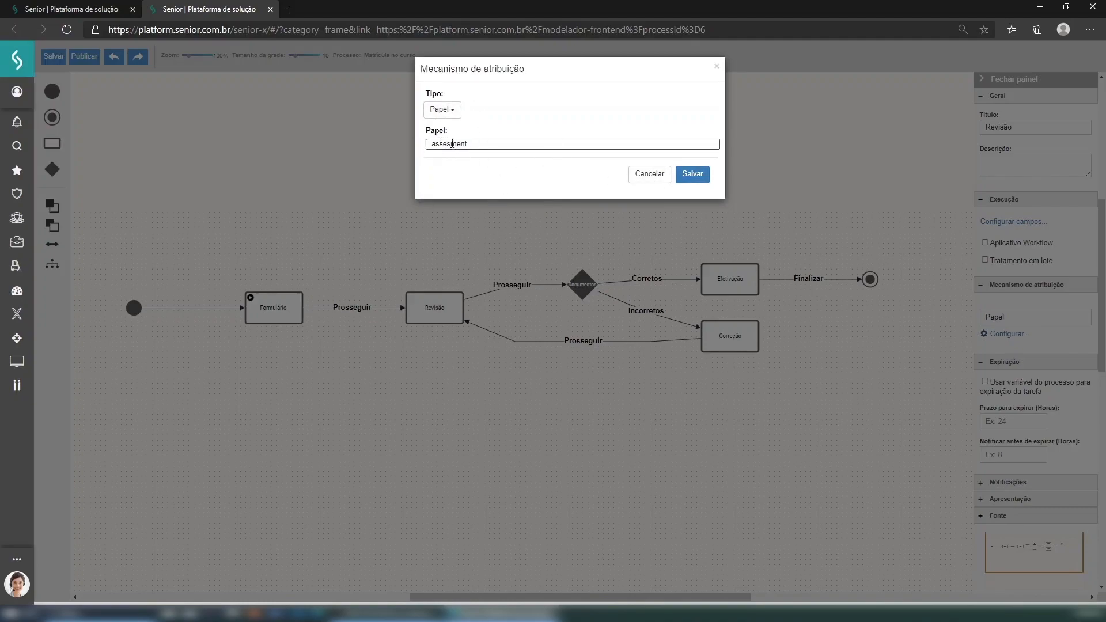
left_click(658, 179)
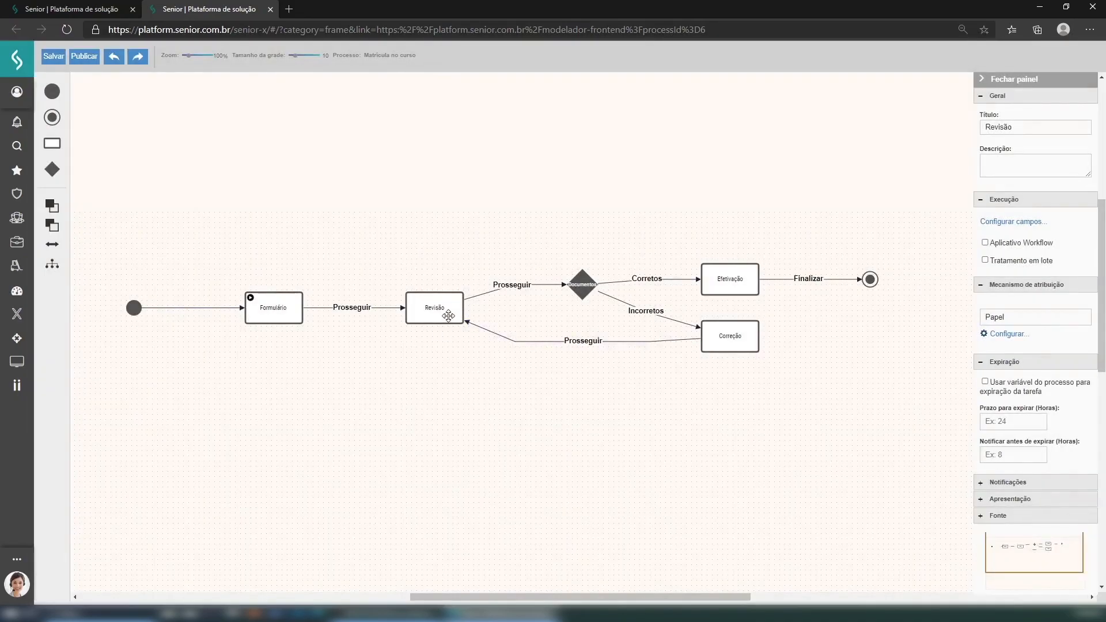
left_click(448, 316)
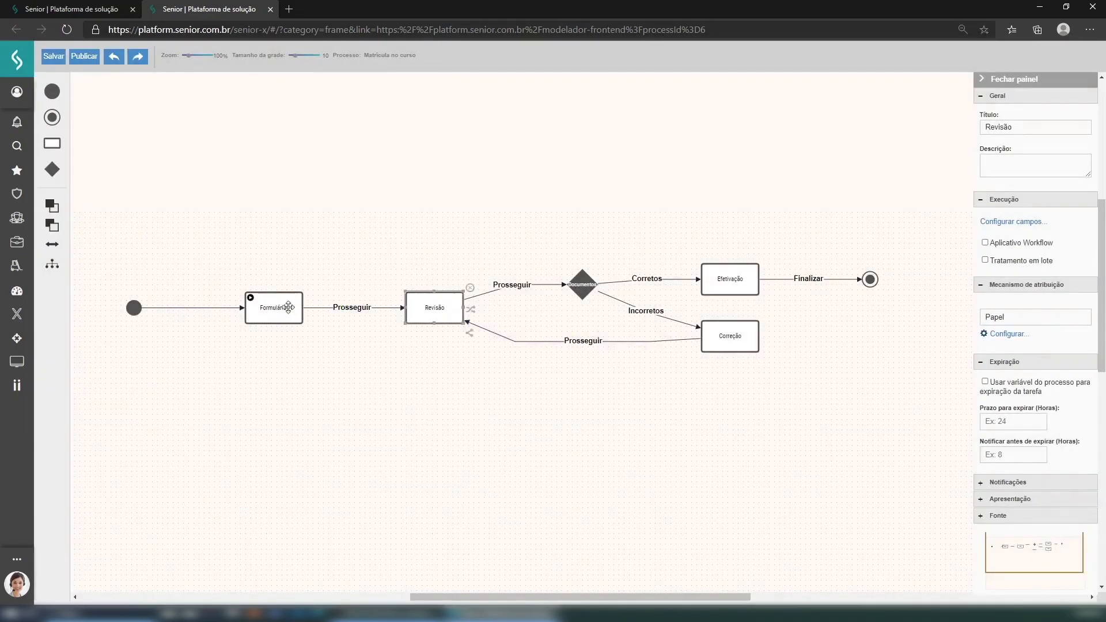
- Inspect the Documentos decision, Efetivação and Correção tasks in the flow diagram
left_click_drag(430, 224, 461, 215)
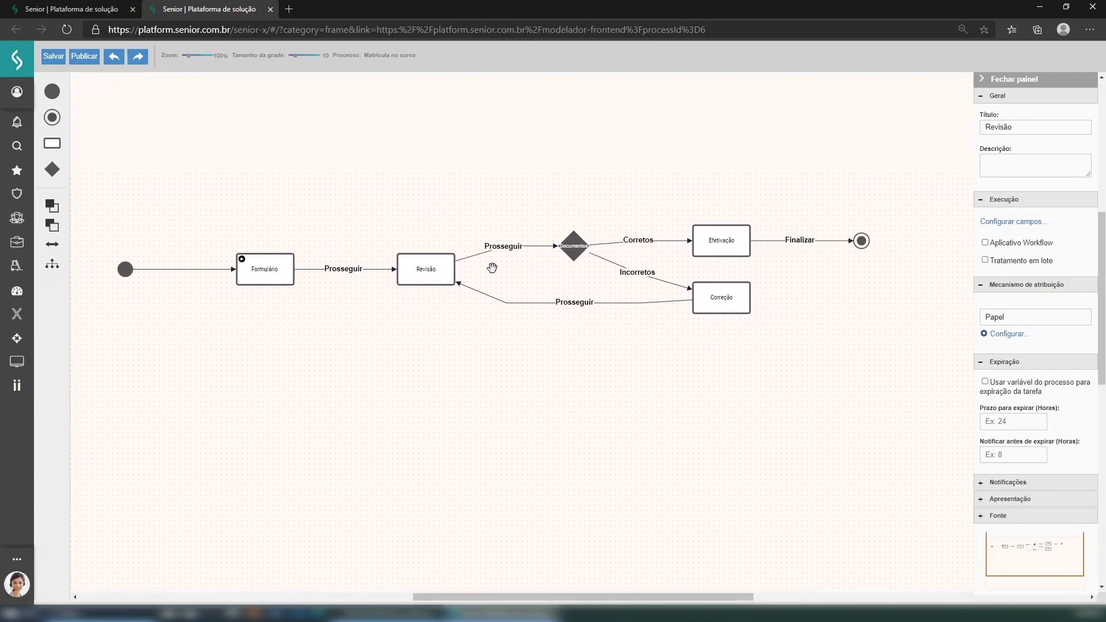
left_click_drag(561, 215, 540, 249)
left_click(539, 249)
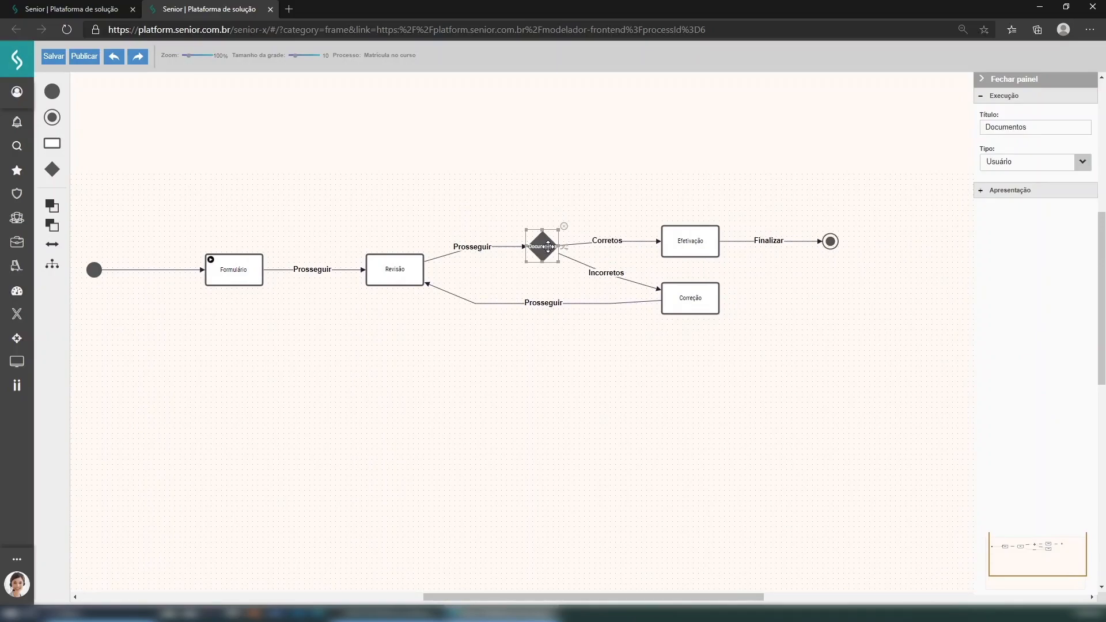
left_click(700, 241)
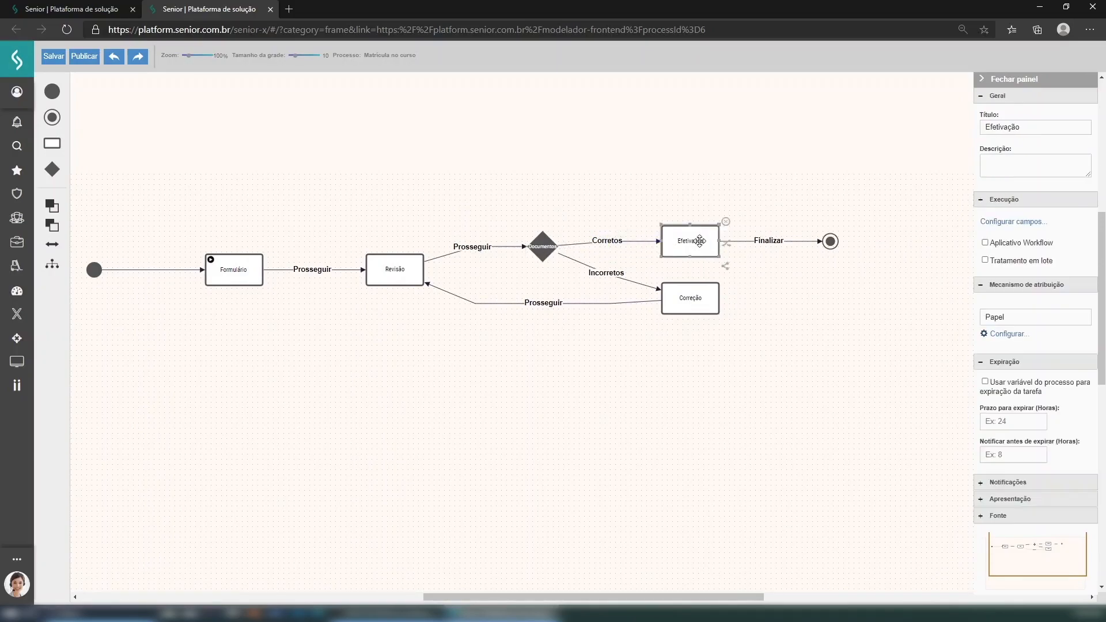
left_click(694, 306)
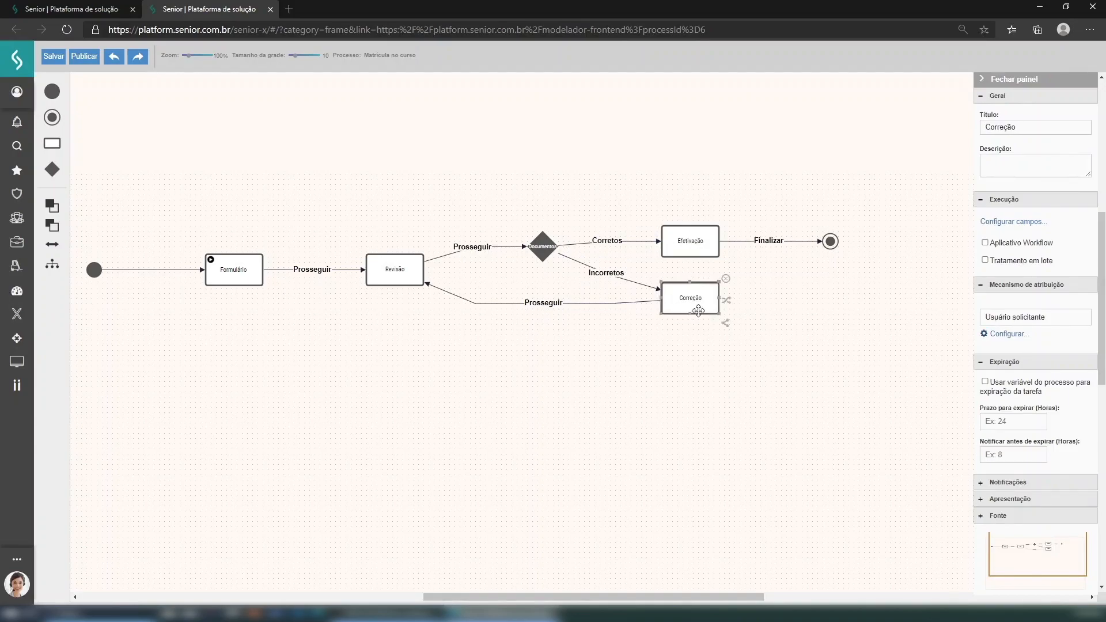
scroll(597, 202, "down", 1)
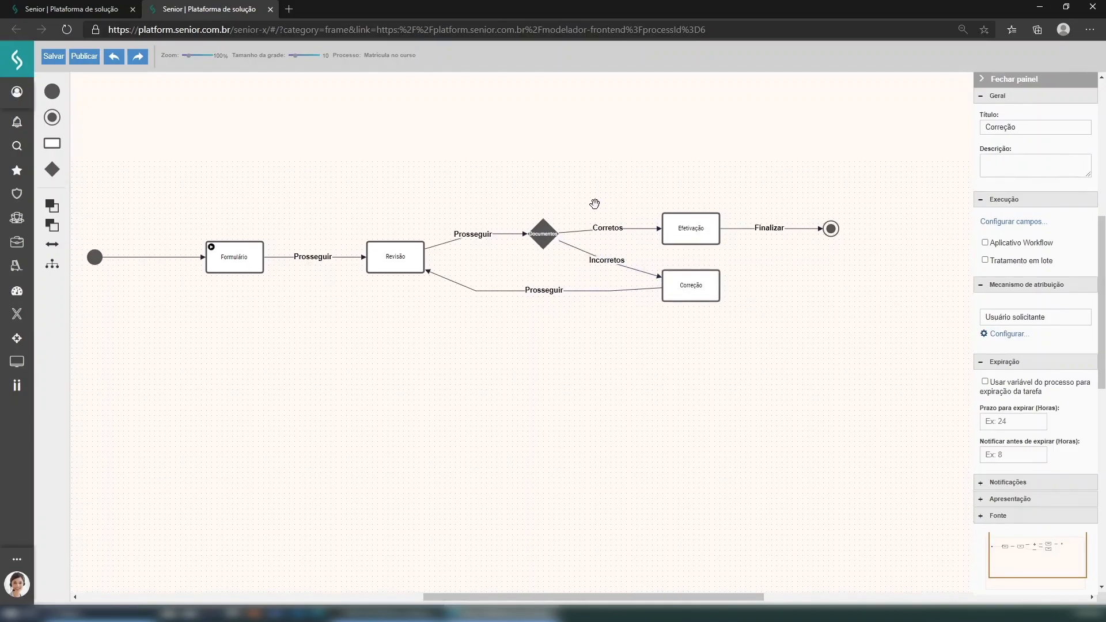
left_click(690, 228)
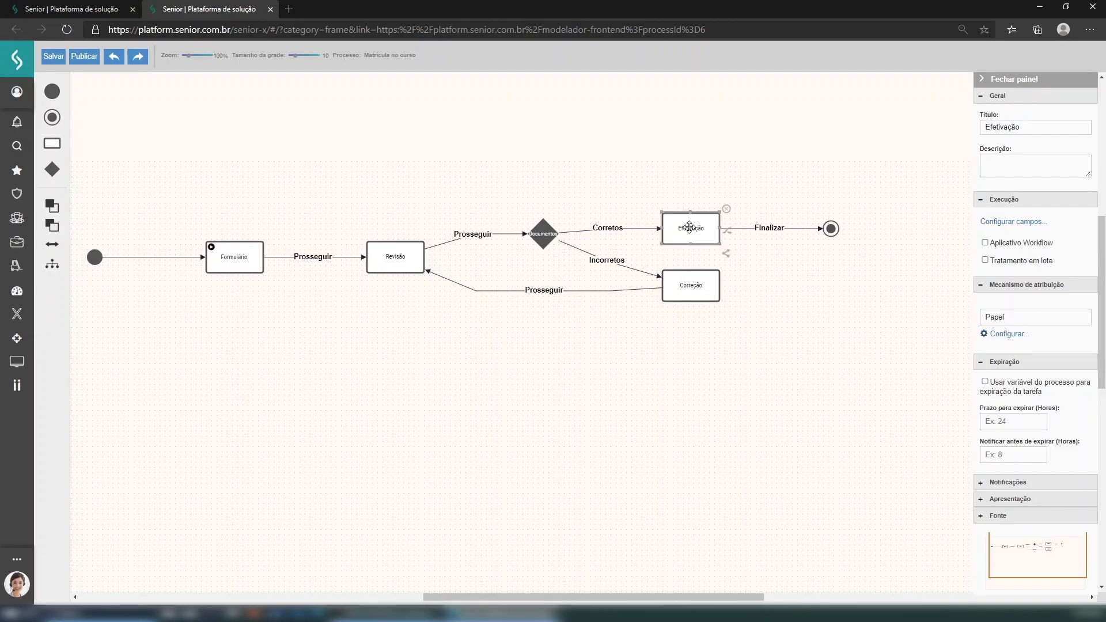
left_click_drag(600, 183, 531, 185)
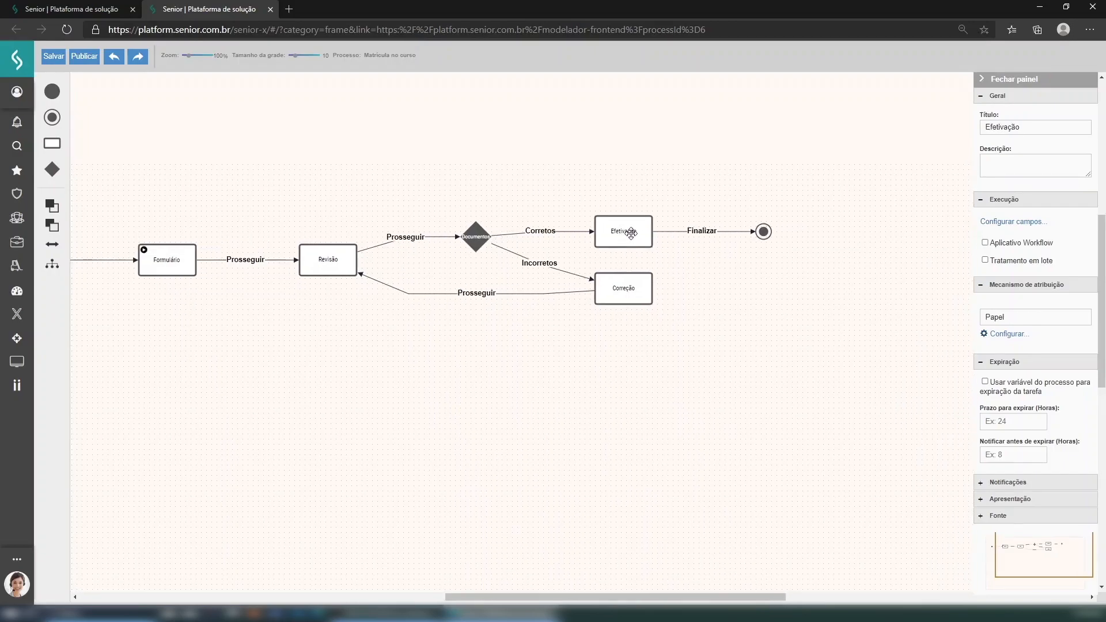
- Check that the Efetivação task is assigned by Papel to the register role
left_click(1009, 336)
left_click(469, 143)
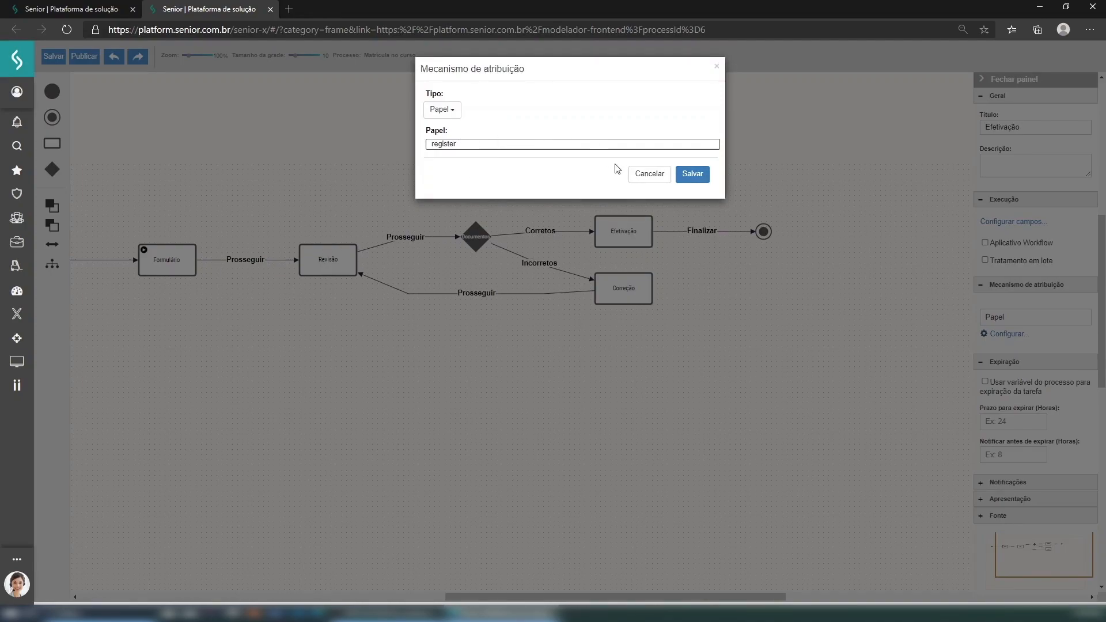
left_click(650, 174)
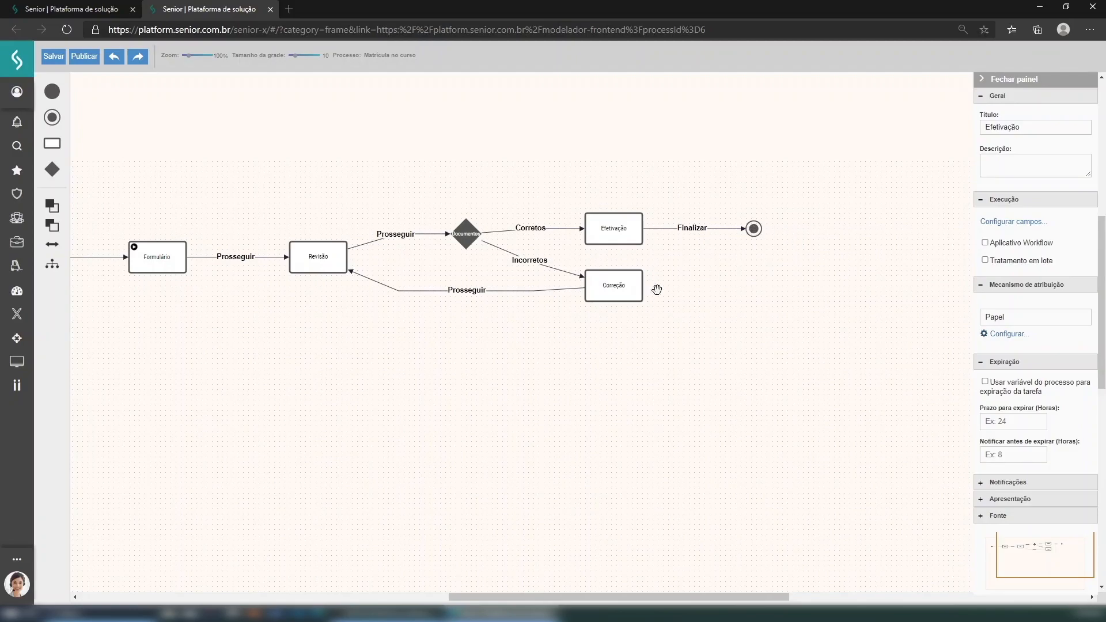
left_click_drag(726, 286, 751, 287)
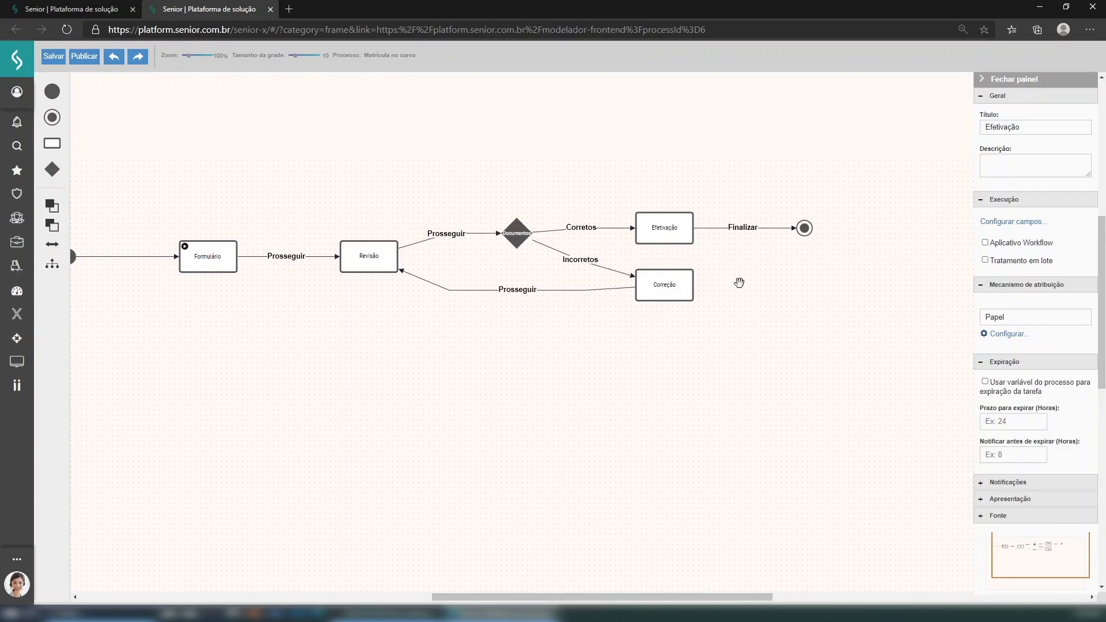
- Check the Correção task's assignment settings without changing them
left_click(682, 282)
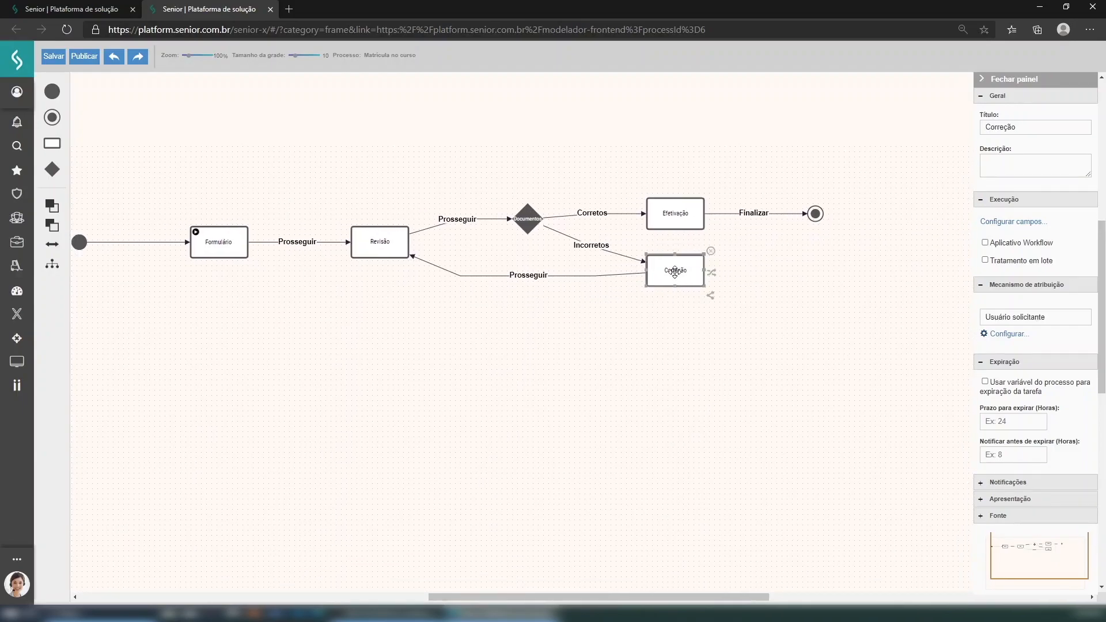
left_click(1011, 335)
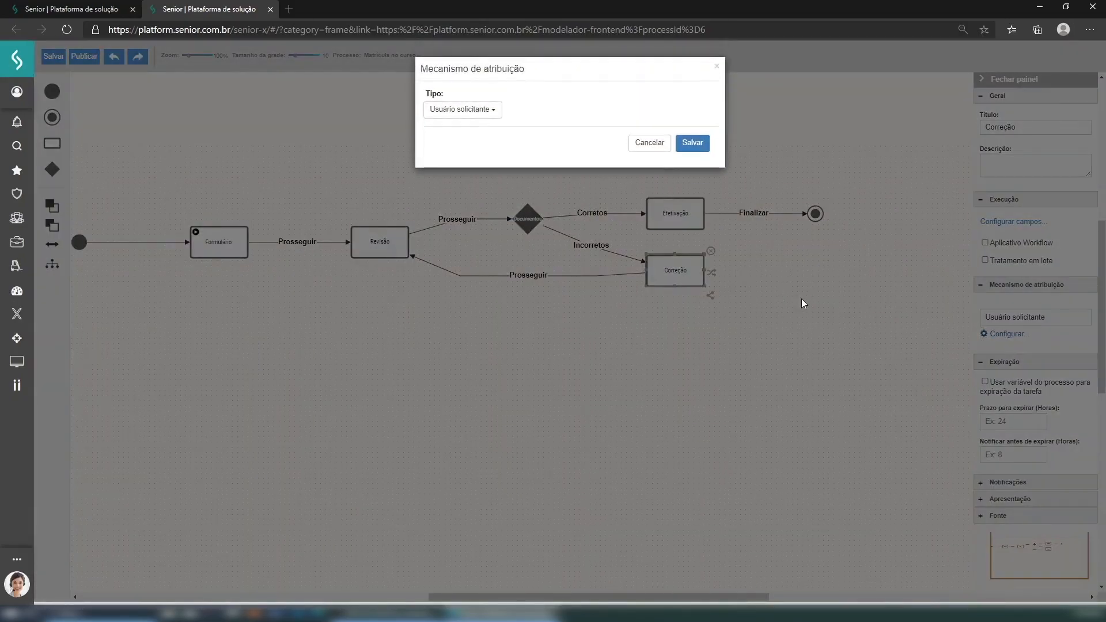
left_click(715, 64)
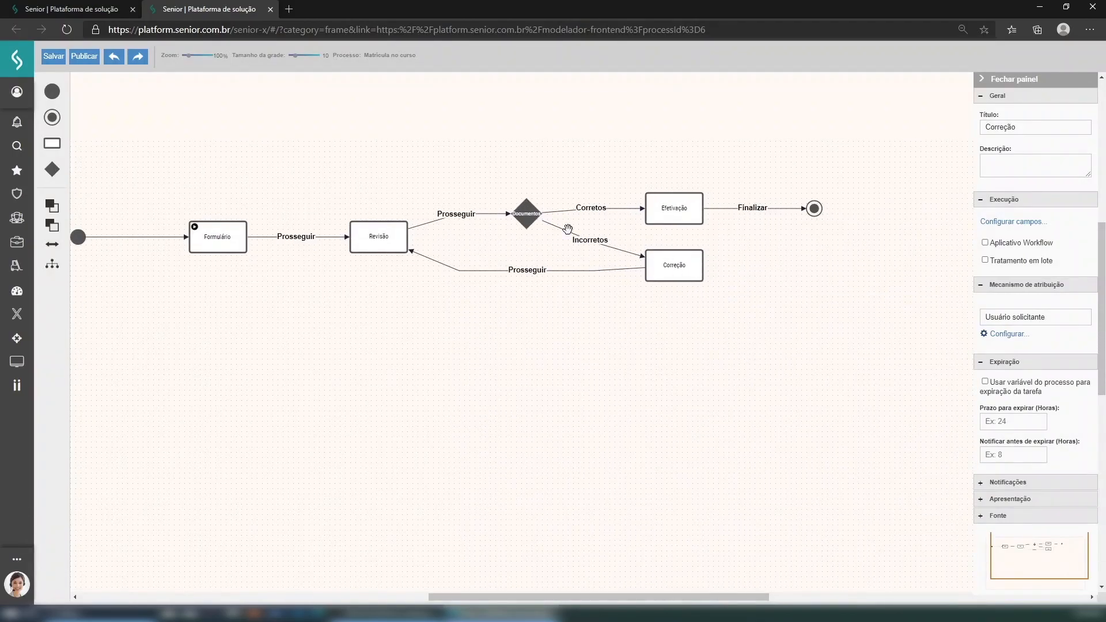
- Set the consideracoes field to Somente leitura in the Correção task and save
left_click(689, 262)
left_click(1013, 221)
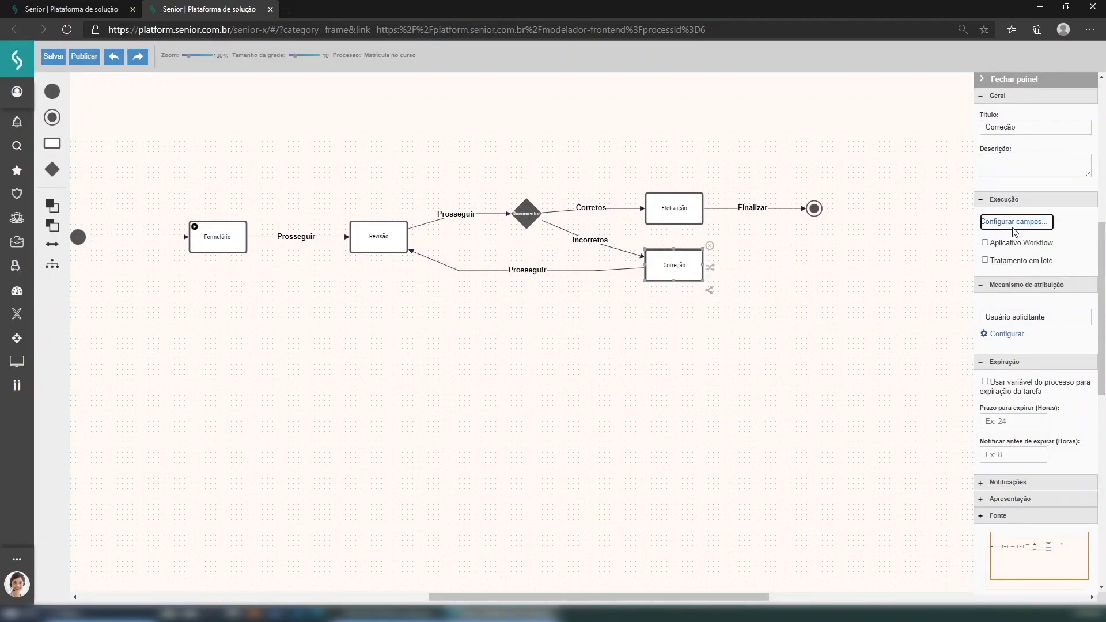
left_click(571, 239)
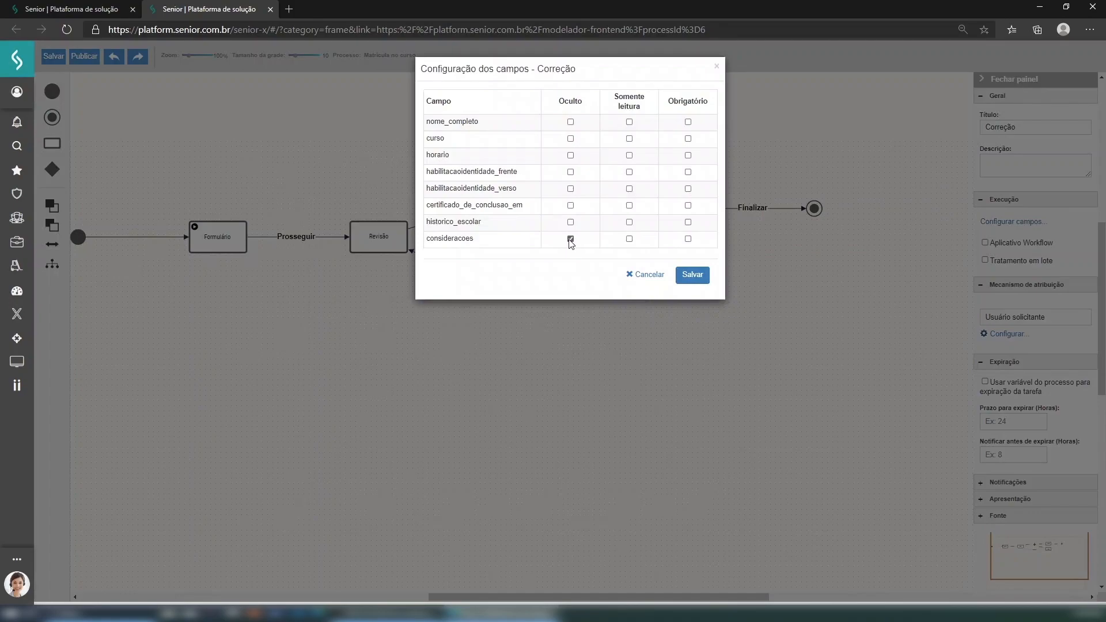
left_click(570, 240)
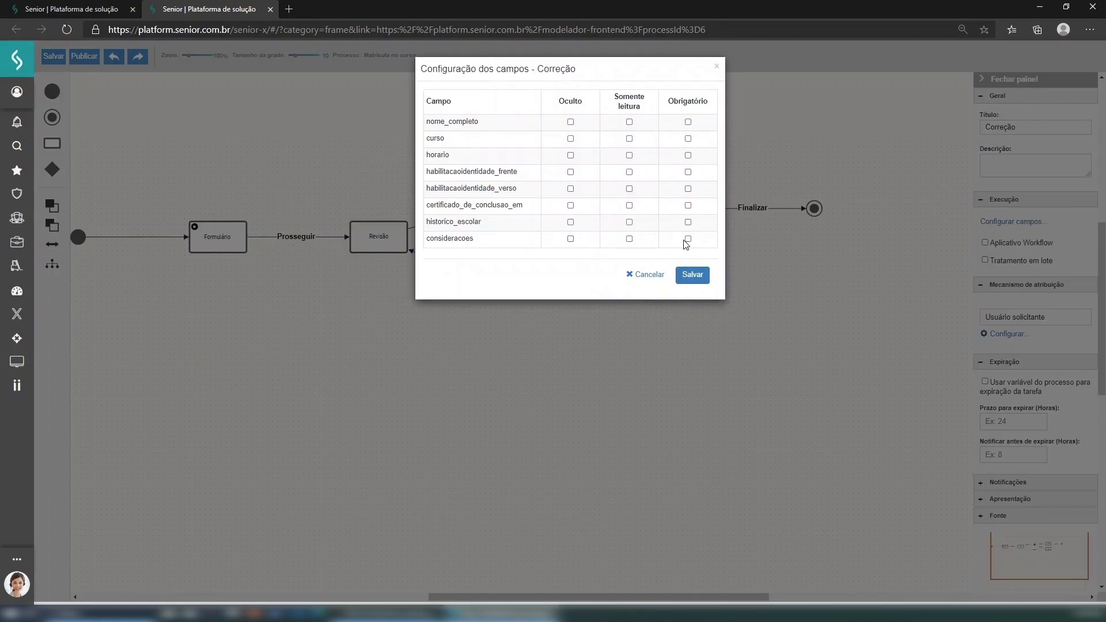
left_click(630, 239)
left_click(698, 276)
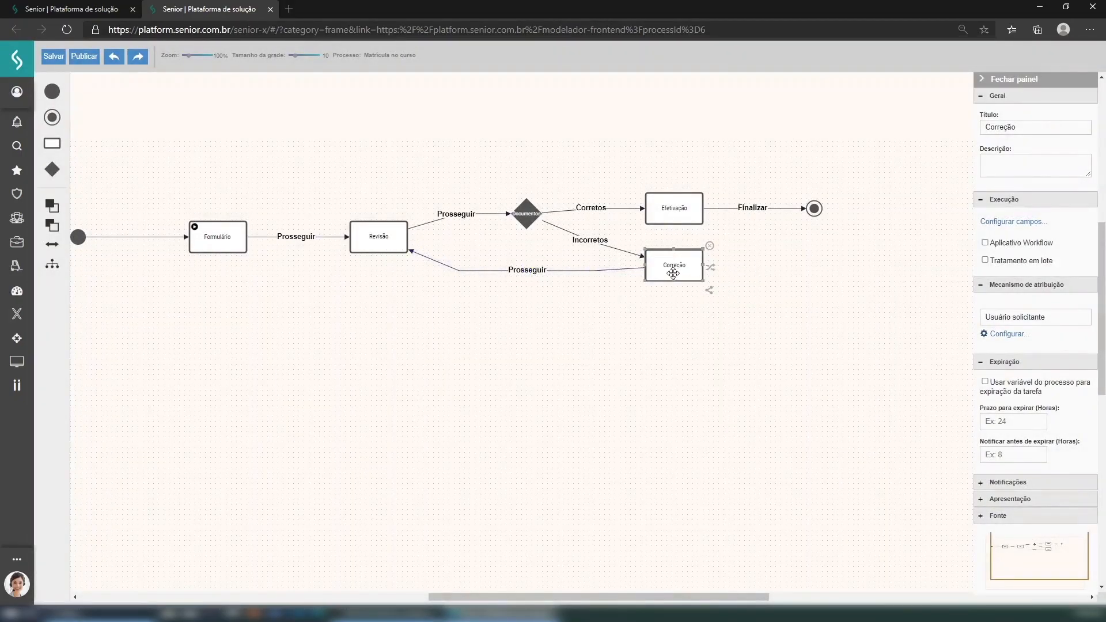
- Select the Revisão task and reposition the diagram on the canvas
left_click(370, 233)
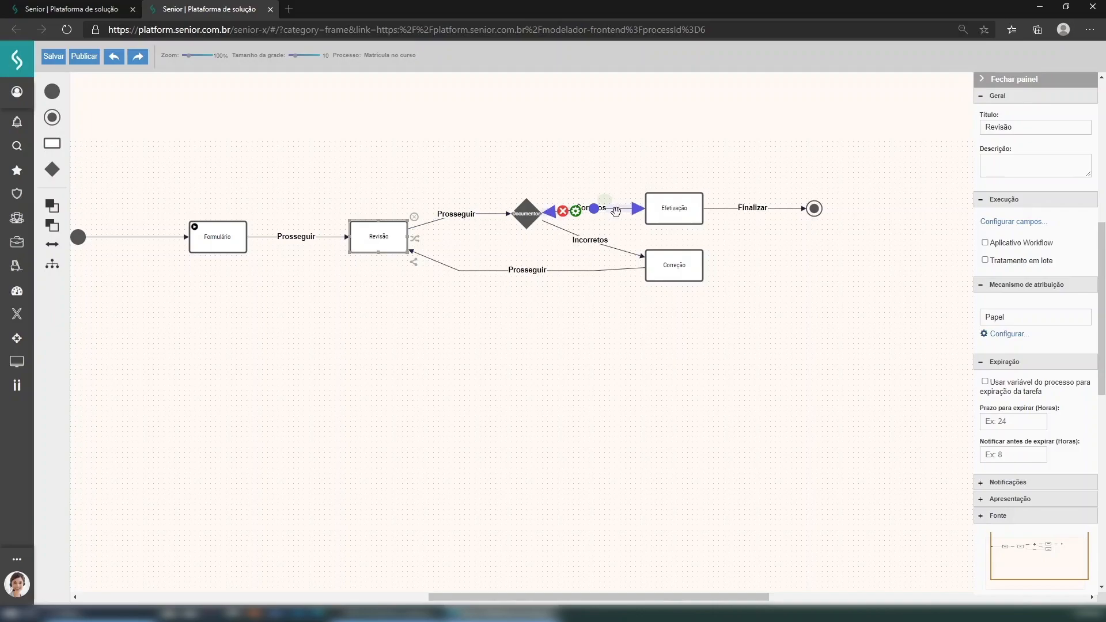
mouse_move(545, 206)
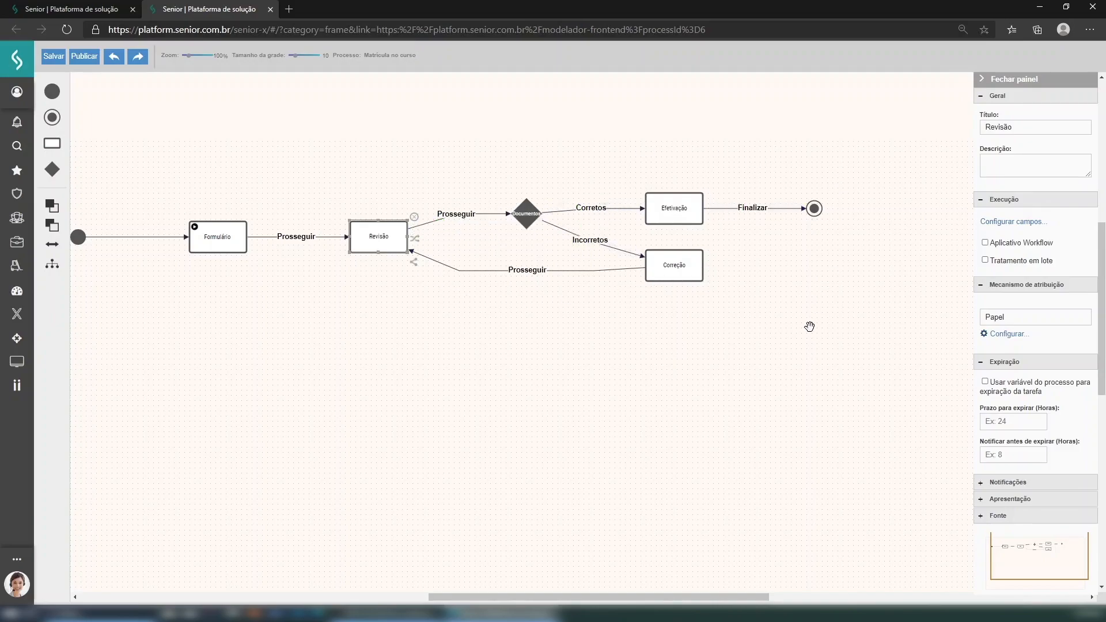
left_click_drag(808, 327, 850, 345)
left_click_drag(720, 403, 778, 383)
left_click_drag(697, 321, 638, 331)
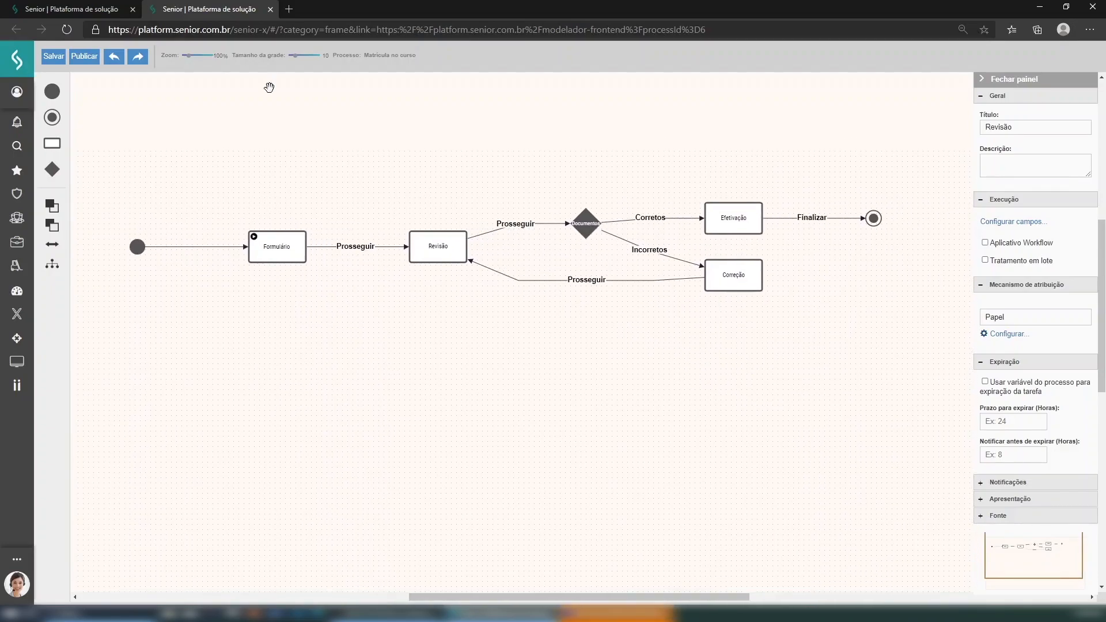
- Open the Matrícula form in the Formulários editor and close the extra modeler tab
left_click(82, 6)
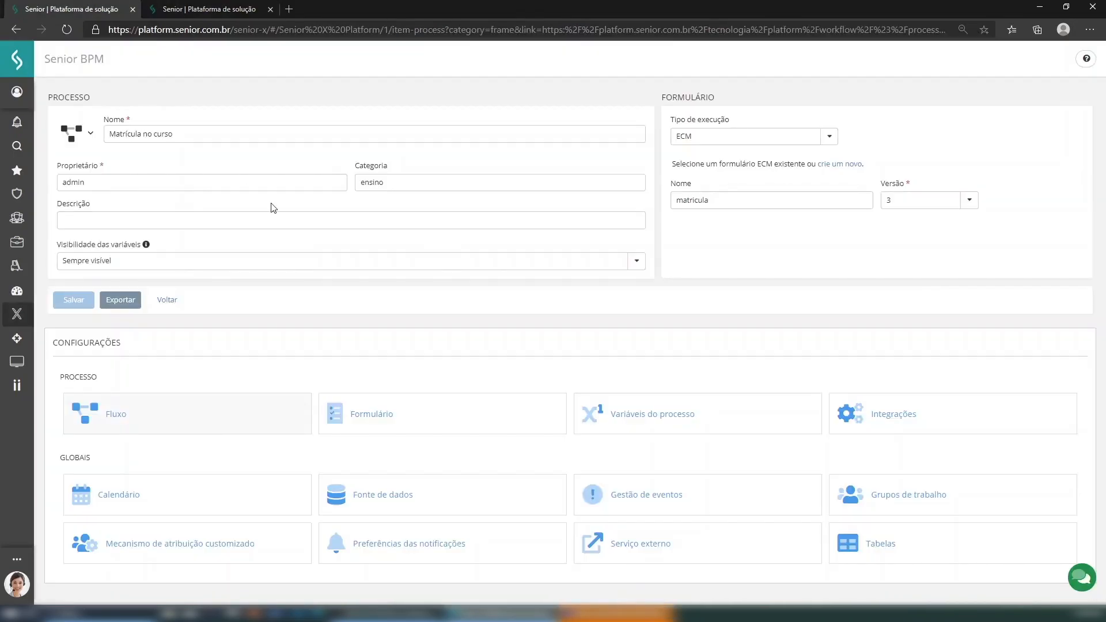
left_click(422, 424)
left_click(363, 12)
left_click(407, 10)
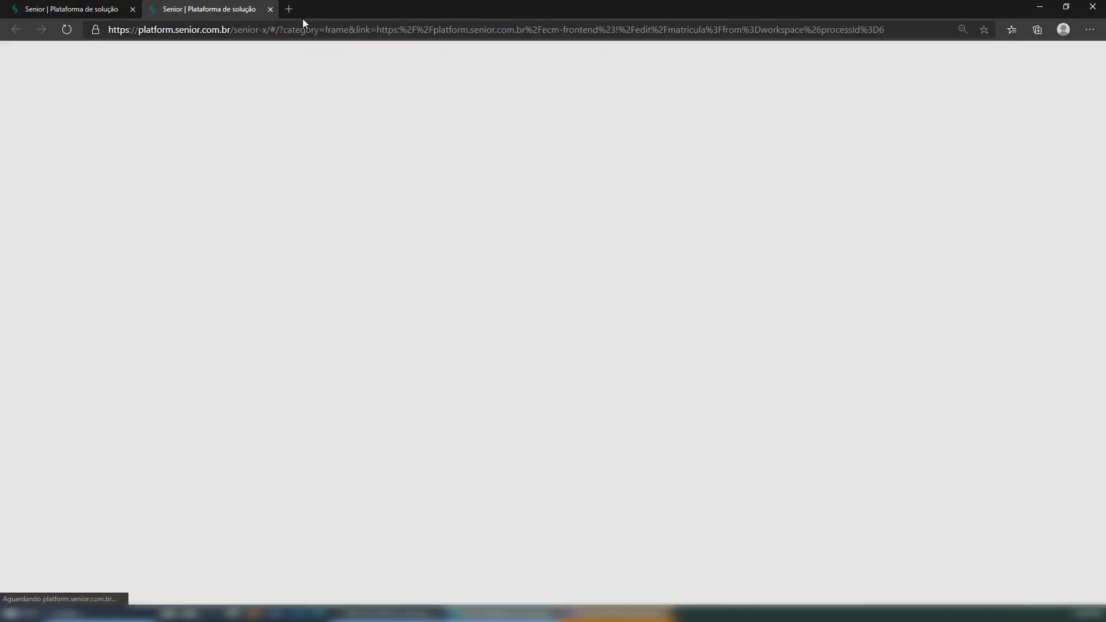
left_click(81, 9)
left_click(195, 9)
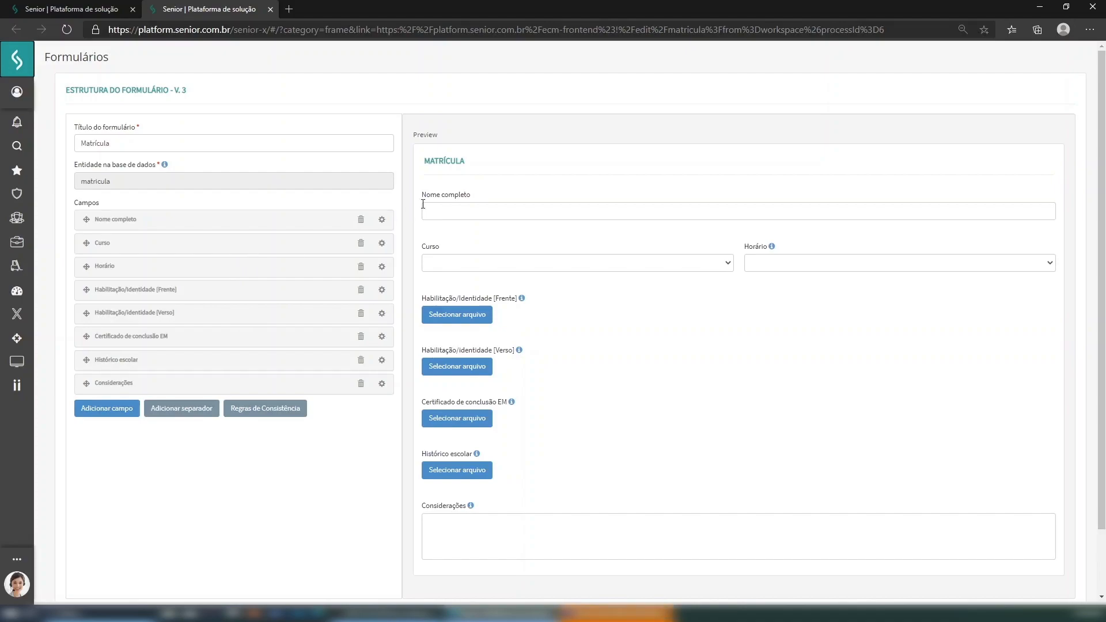
- Try the preview's Nome completo field, course list and class time slot list
left_click(474, 208)
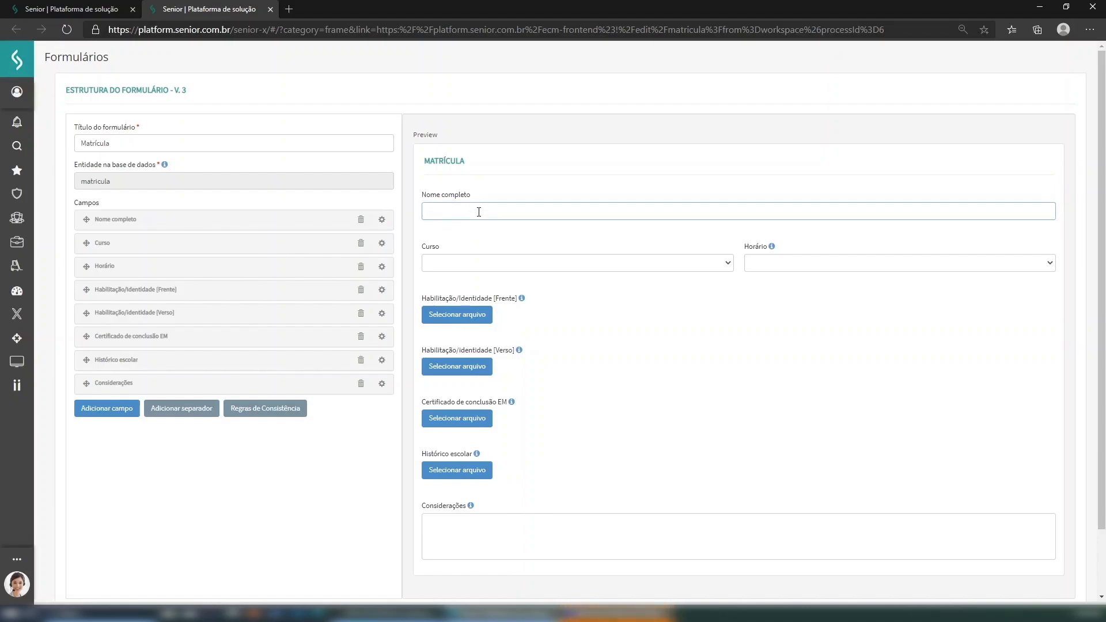
left_click(625, 266)
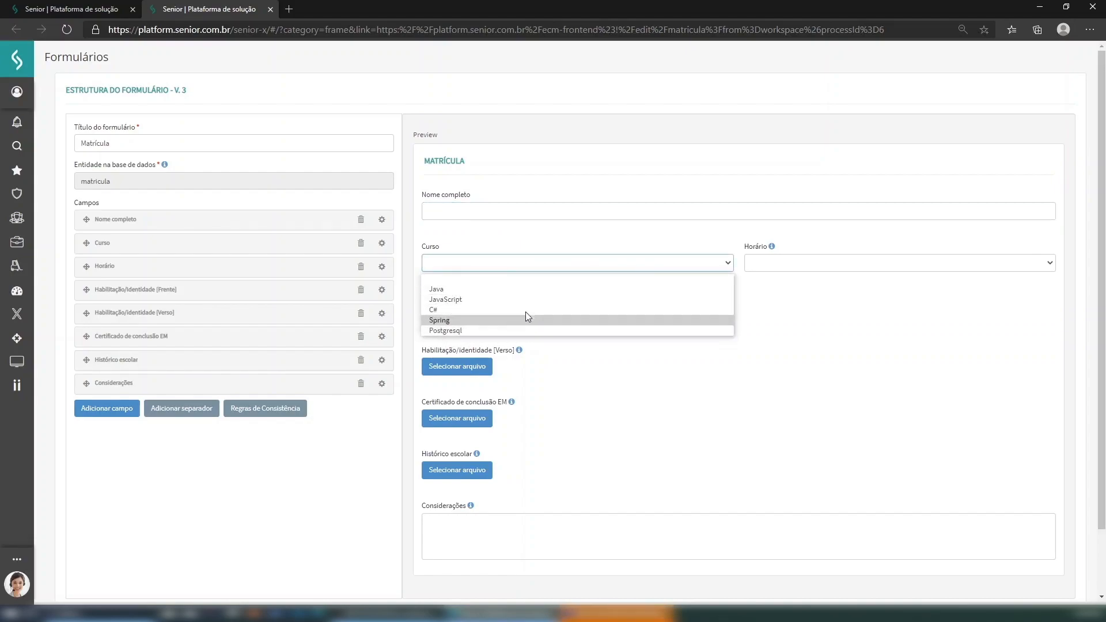
left_click(536, 242)
left_click(841, 265)
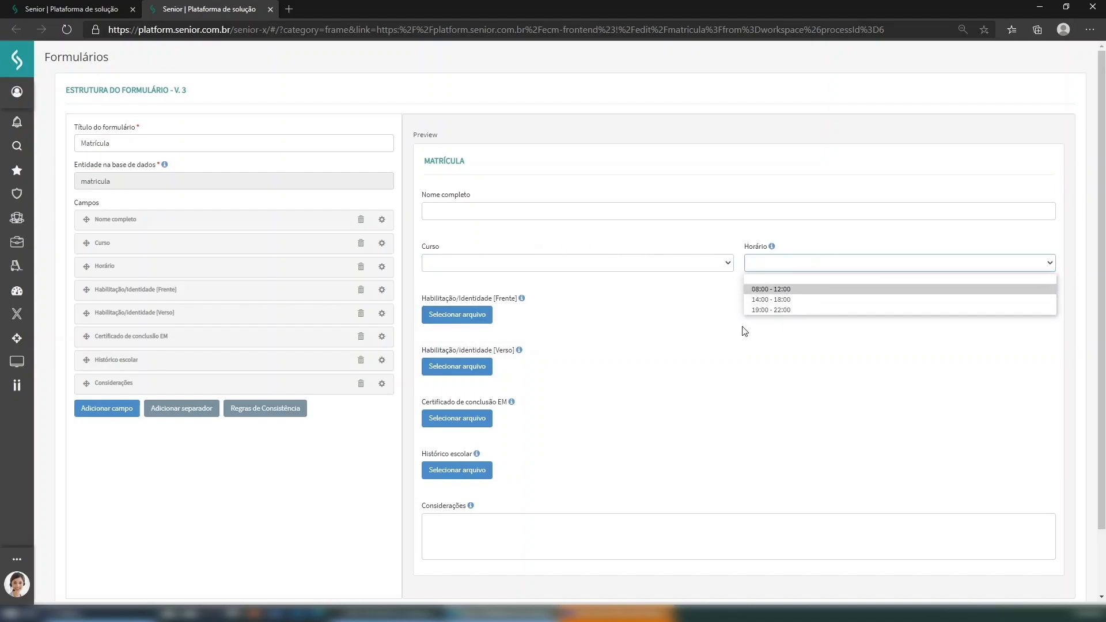
left_click(674, 314)
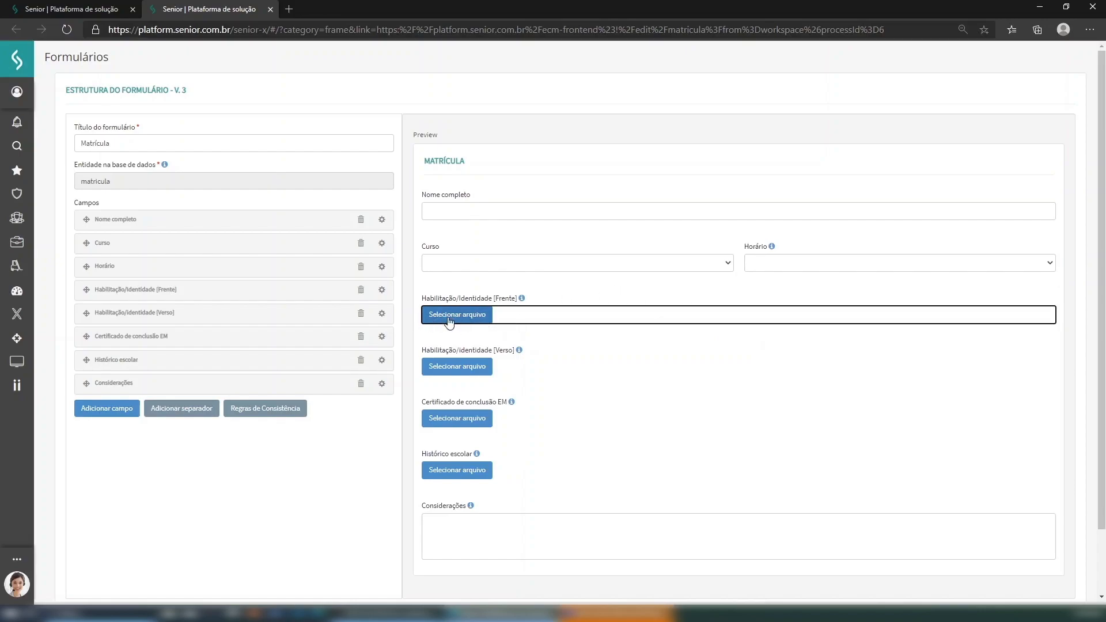
- Examine the Habilitação/Identidade Frente and Verso attachment fields and their help text
left_click_drag(422, 299, 520, 304)
left_click_drag(422, 351, 518, 355)
left_click(522, 301)
left_click(563, 314)
left_click(348, 464)
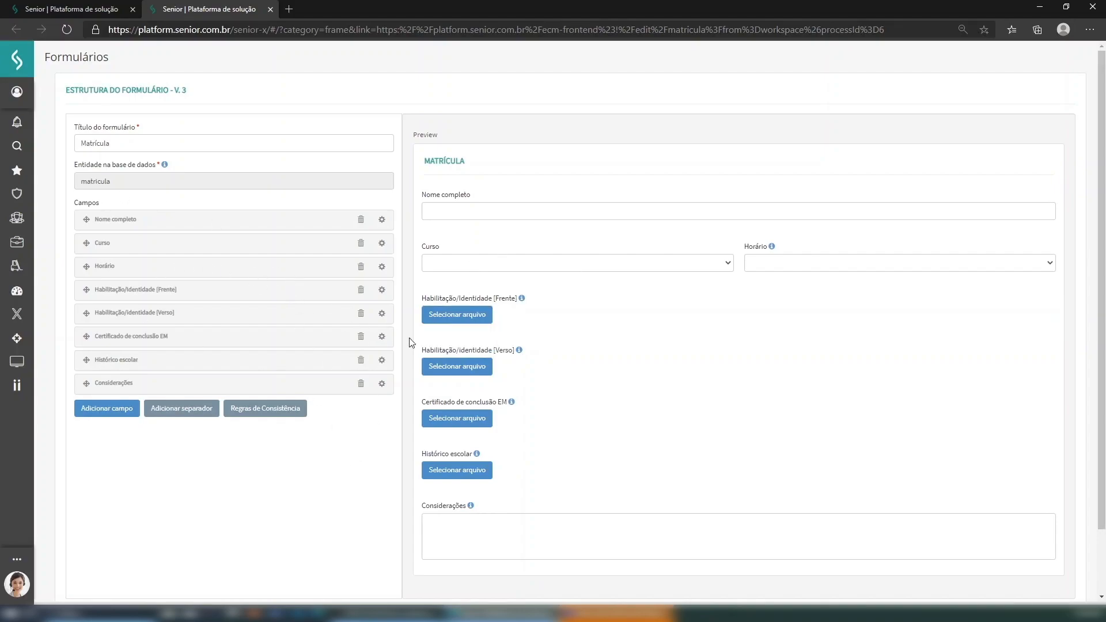
left_click(383, 292)
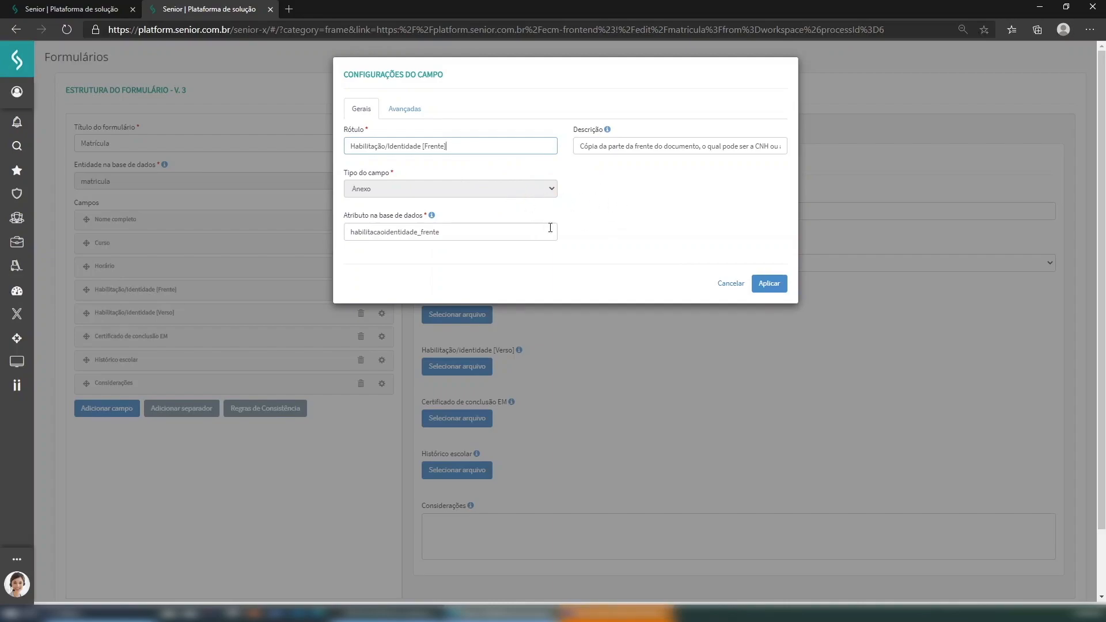
left_click(731, 283)
left_click(678, 129)
left_click_drag(422, 356, 512, 357)
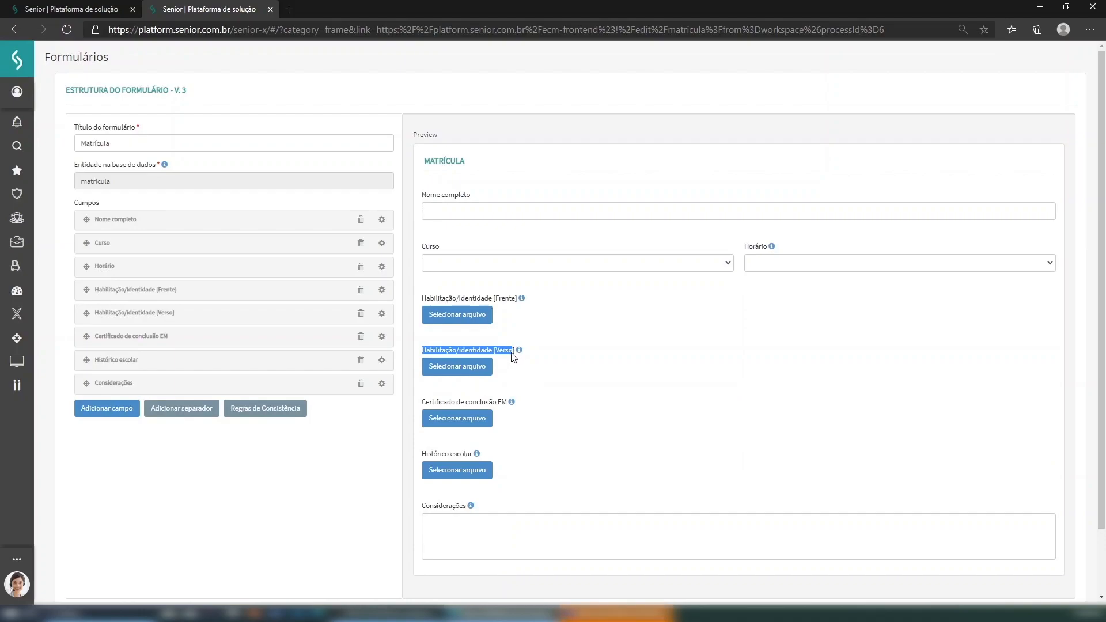
- Review the Verso and Certificado de conclusão EM labels' help text, then close the form editor
left_click(432, 356)
left_click_drag(424, 355, 515, 358)
scroll(454, 351, "down", 1)
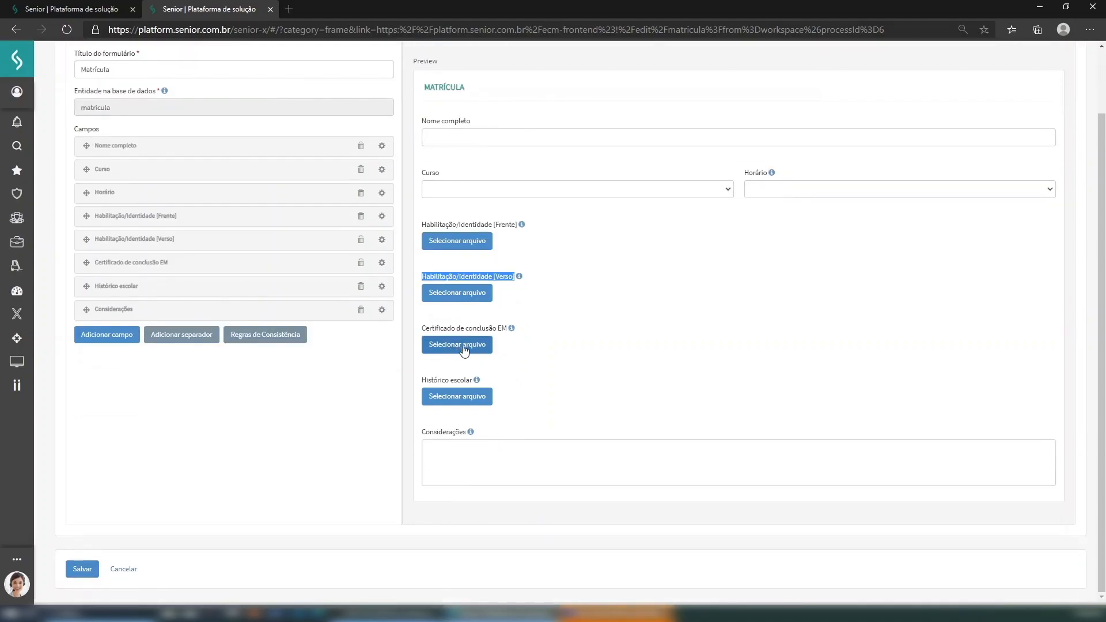
left_click_drag(423, 332, 515, 331)
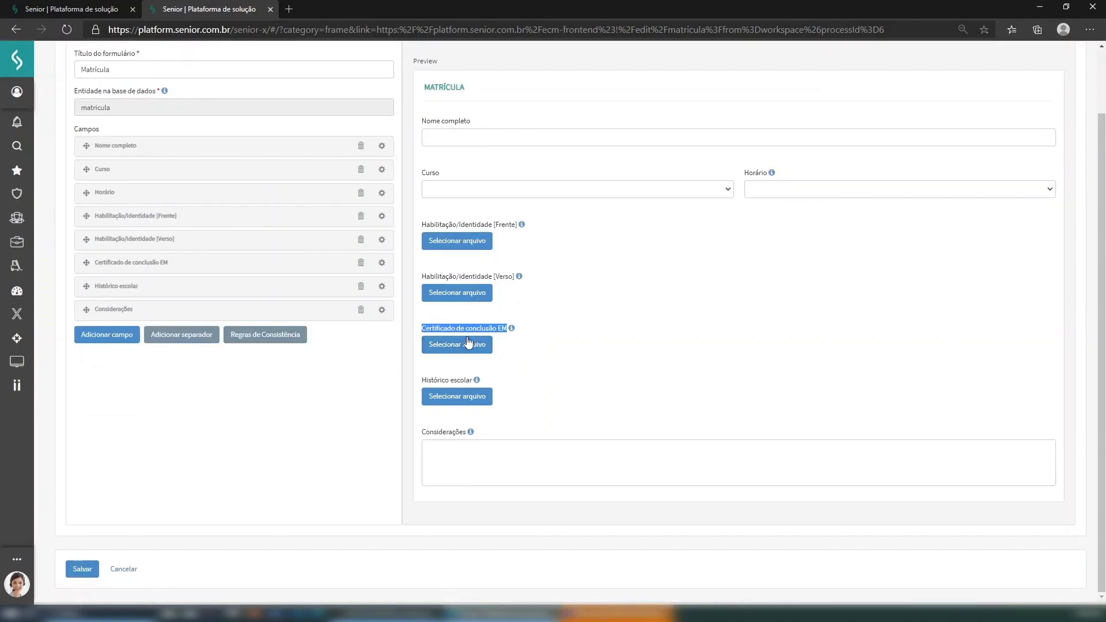
scroll(527, 356, "up", 1)
left_click(578, 348)
scroll(547, 398, "down", 1)
scroll(542, 398, "up", 1)
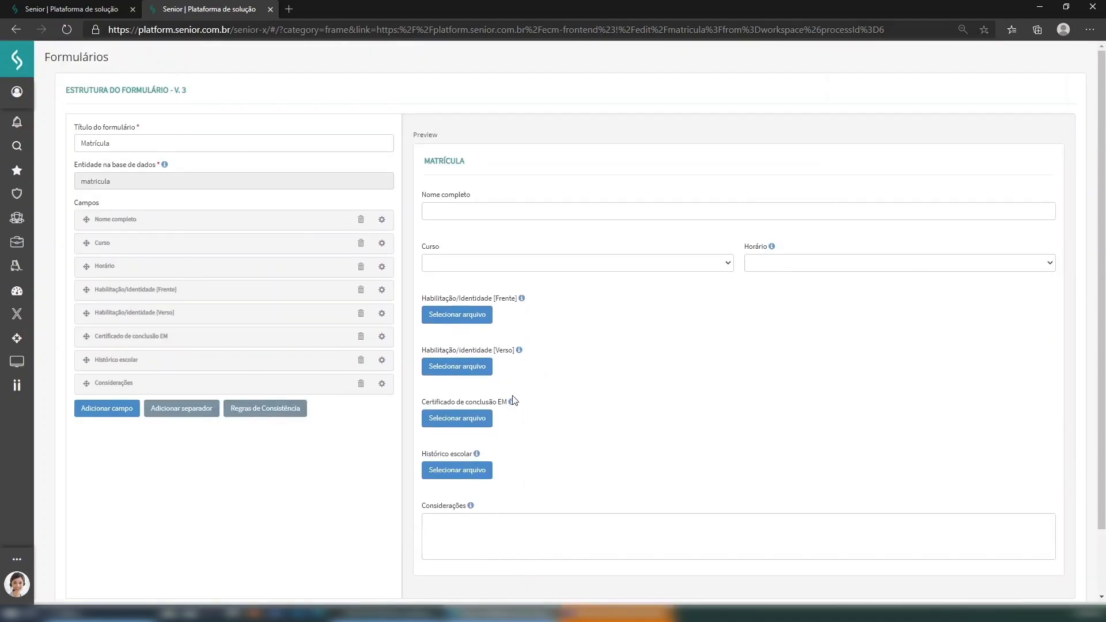
scroll(662, 406, "down", 1)
scroll(623, 429, "up", 1)
mouse_move(513, 404)
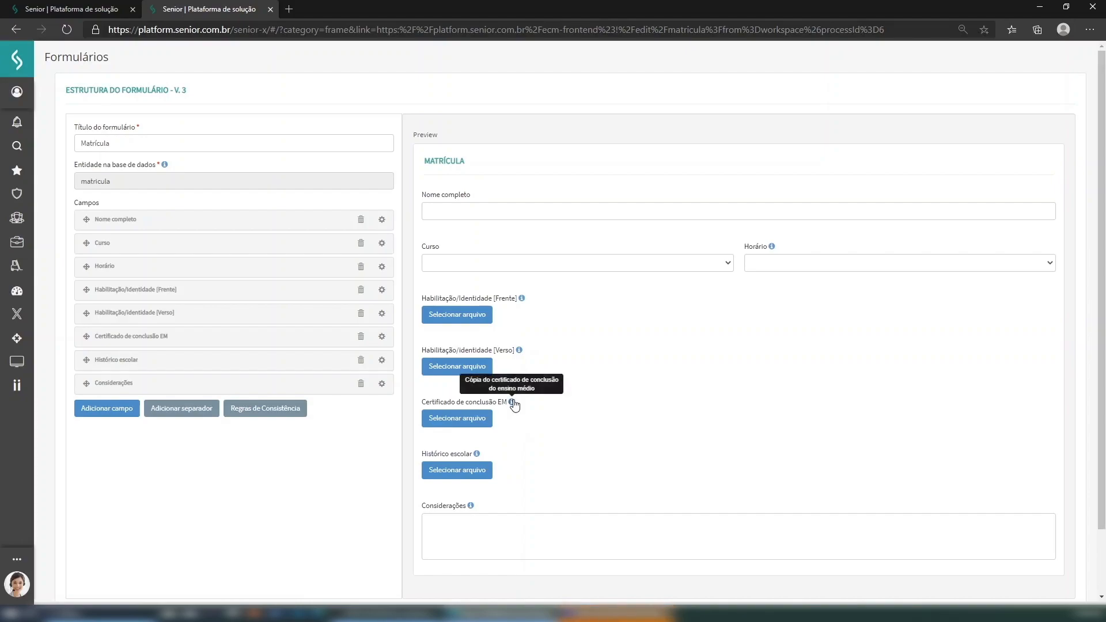
left_click(436, 454)
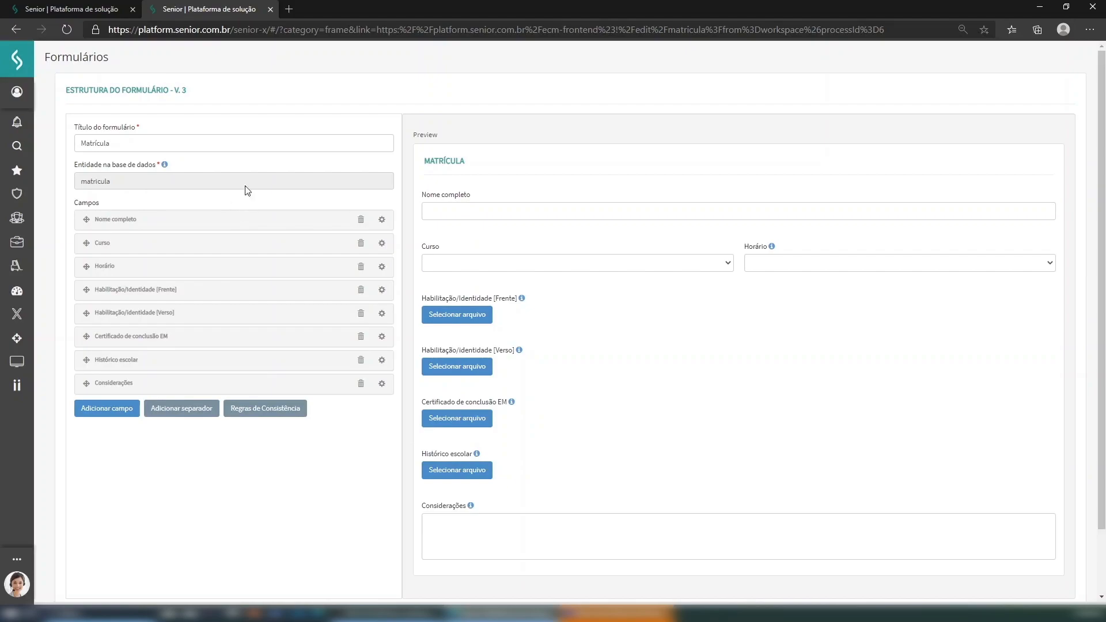
left_click(270, 9)
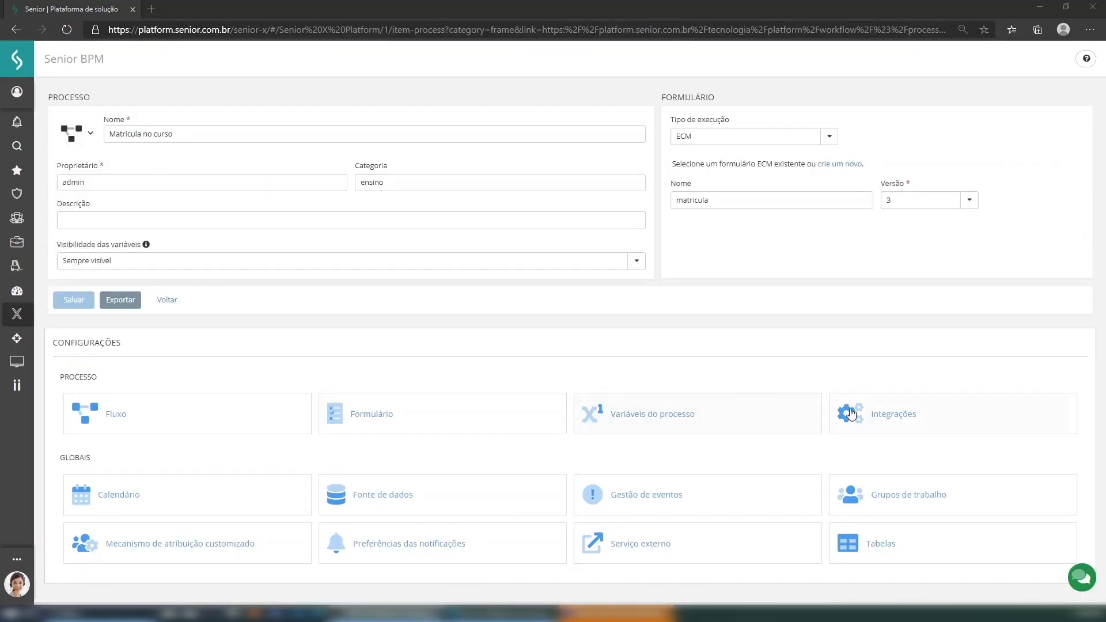
- Enable Integração com GED to store the process's attachments in GED
left_click(880, 416)
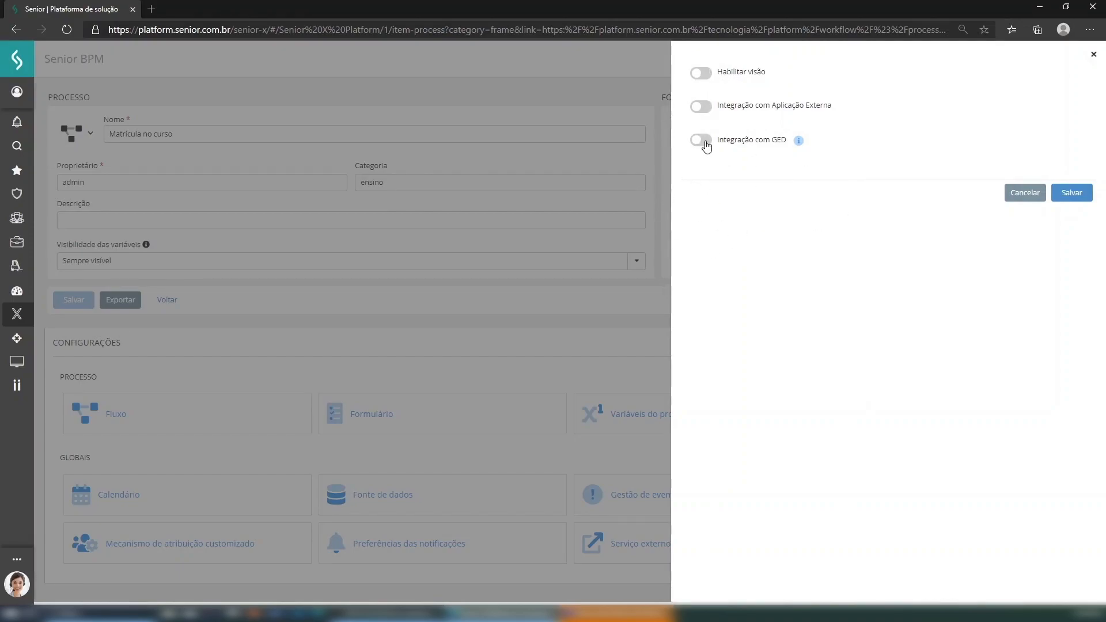
mouse_move(803, 148)
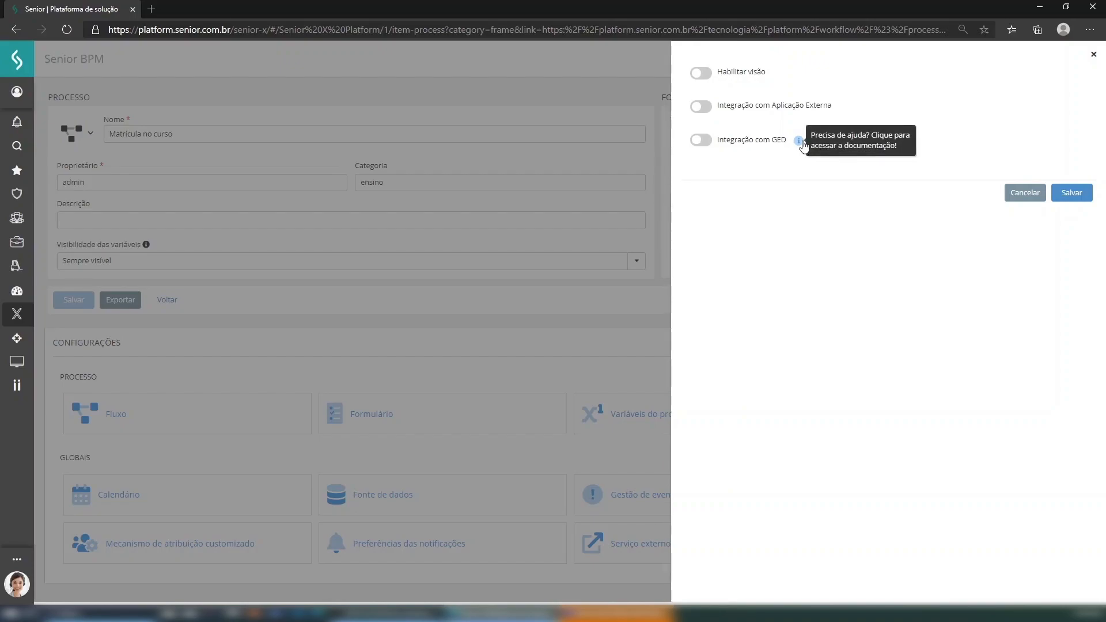
left_click(700, 140)
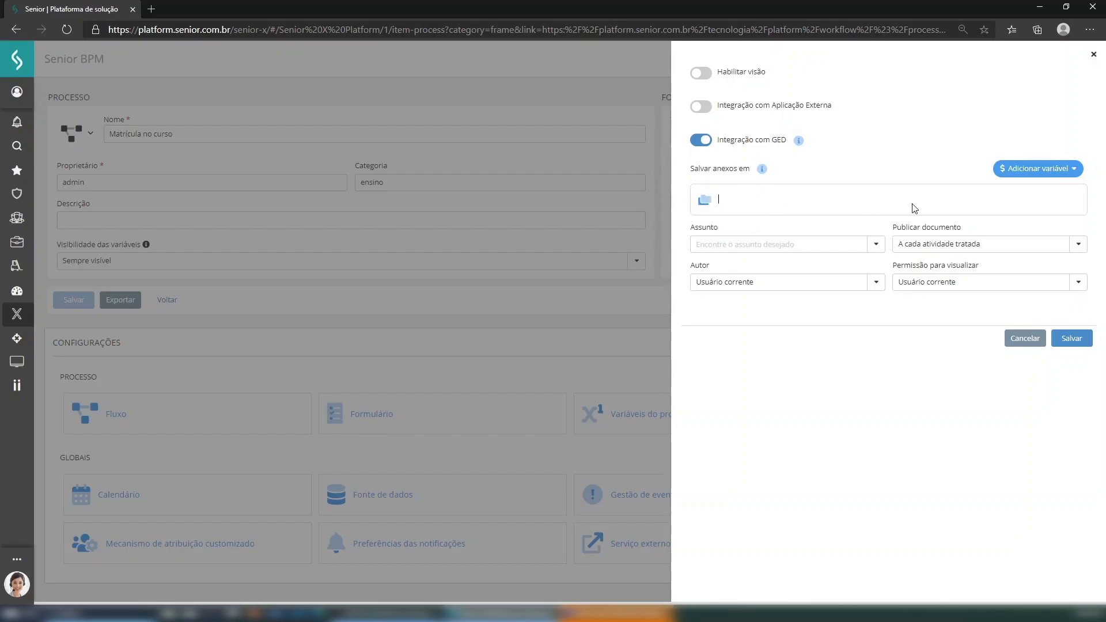
- Browse GED folders for the attachments location, then bring up the platform navigation menu
left_click(816, 205)
left_click(706, 203)
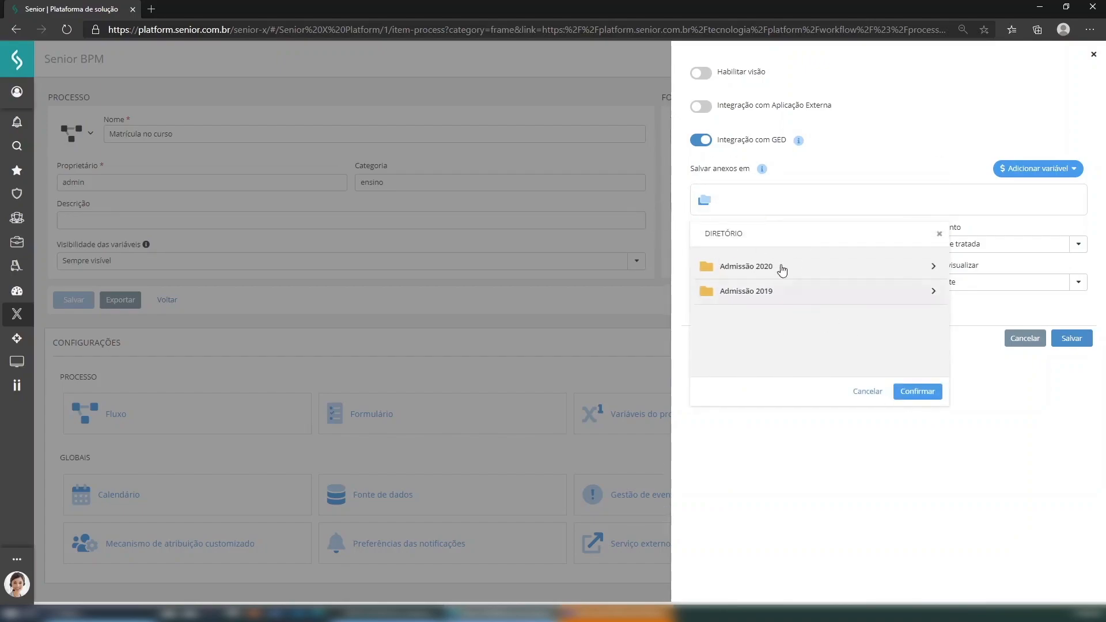
left_click(821, 192)
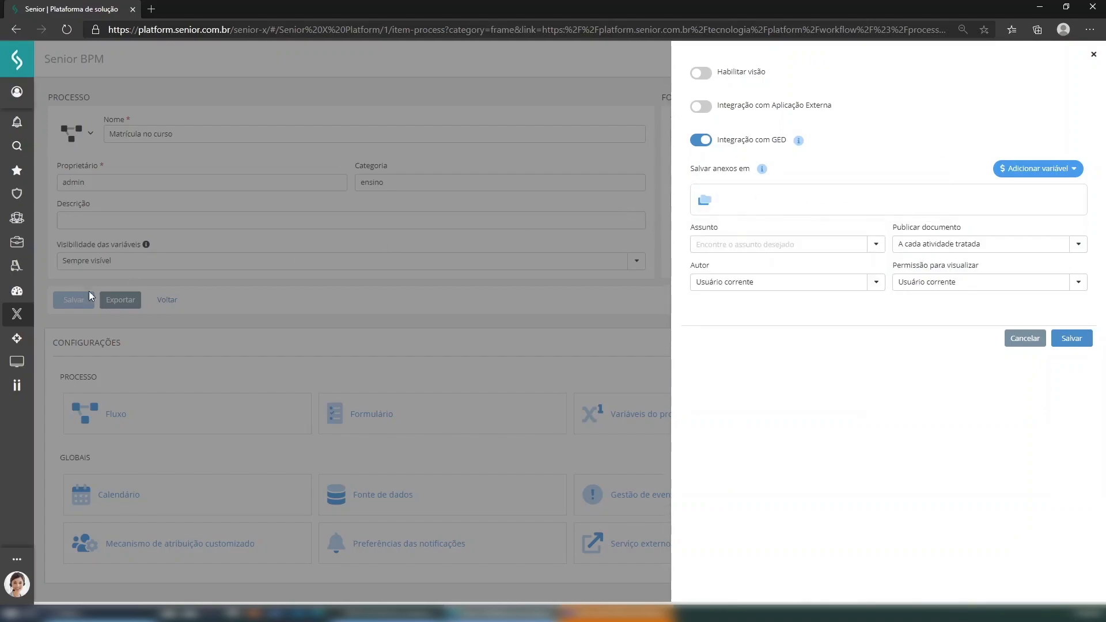
left_click(16, 314)
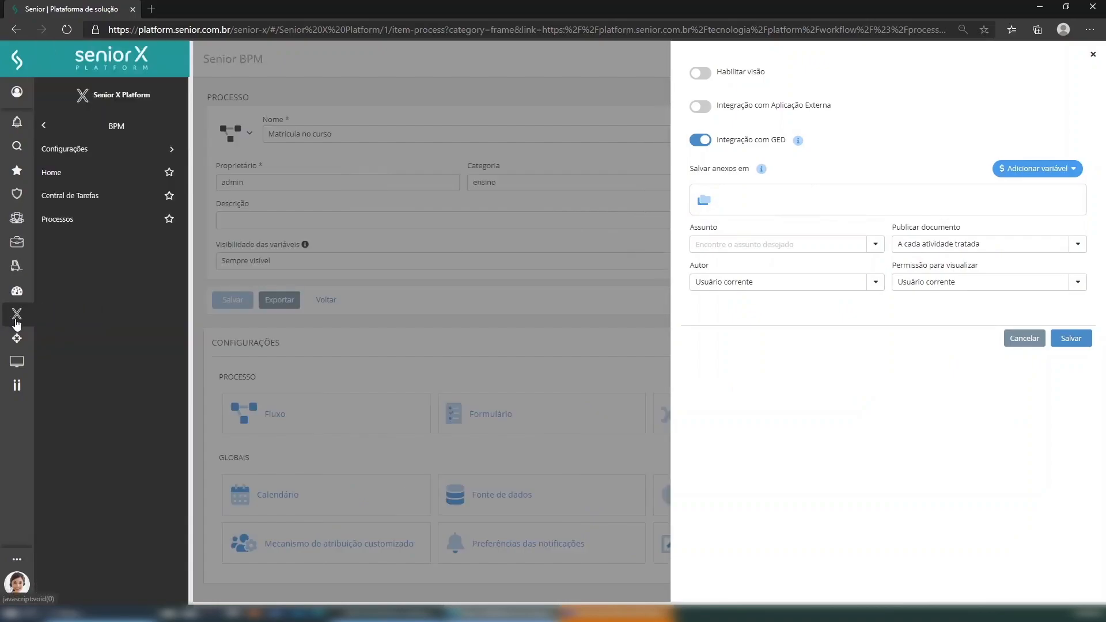
- Open GED Documentos in a new browser tab
left_click(45, 125)
left_click(68, 196)
right_click(76, 147)
left_click(112, 151)
left_click(200, 7)
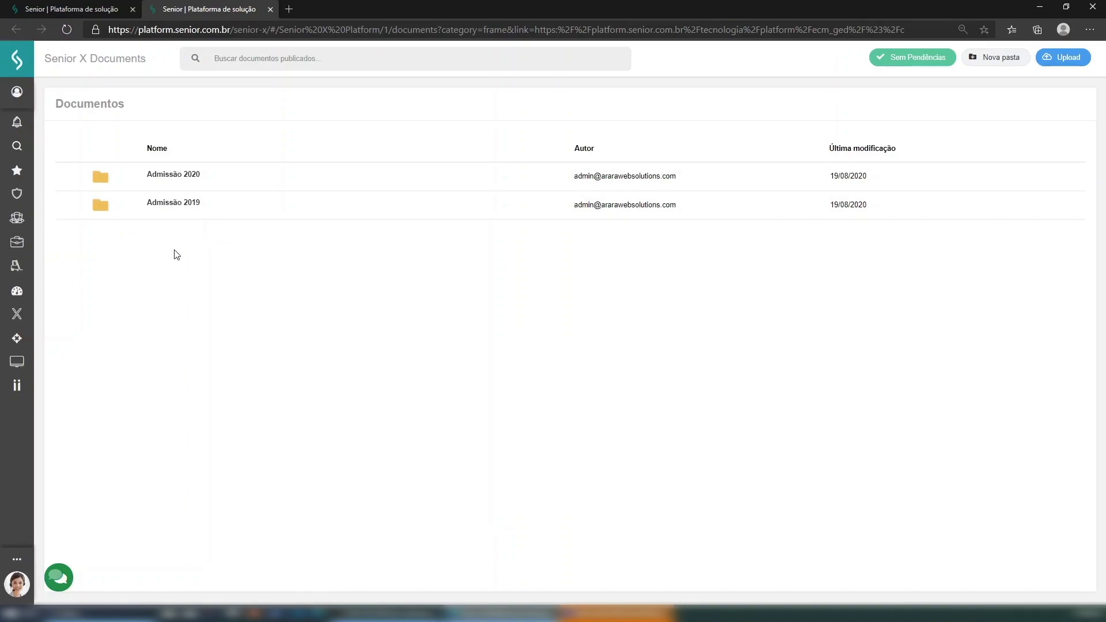
- Confirm the Admissão 2020 folder is empty, then return to the process's GED settings
double_click(173, 183)
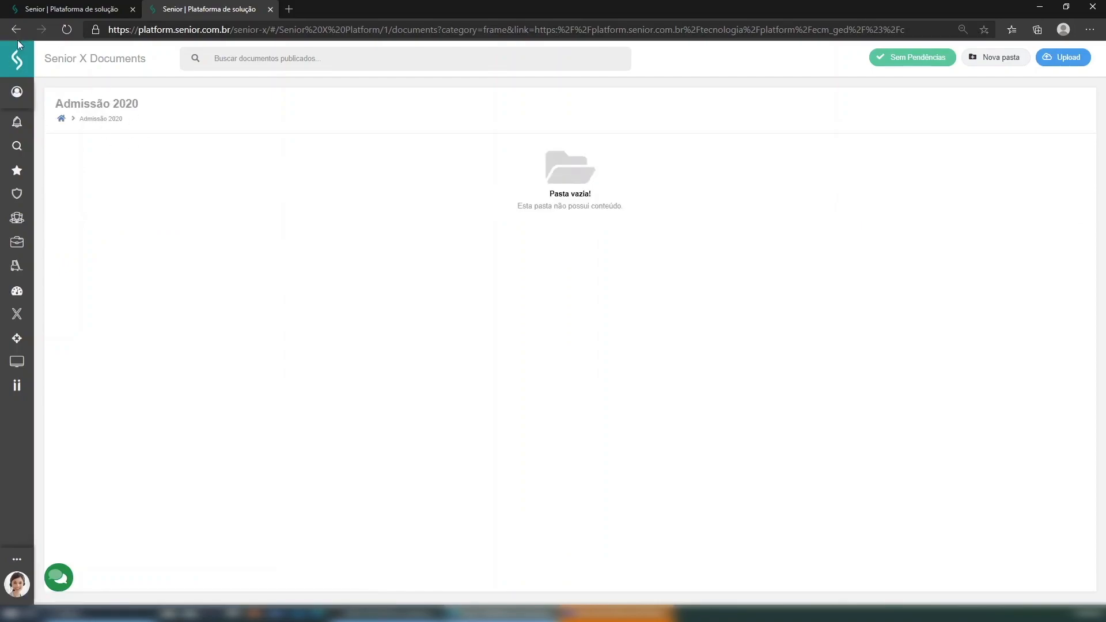
left_click(18, 31)
left_click(82, 11)
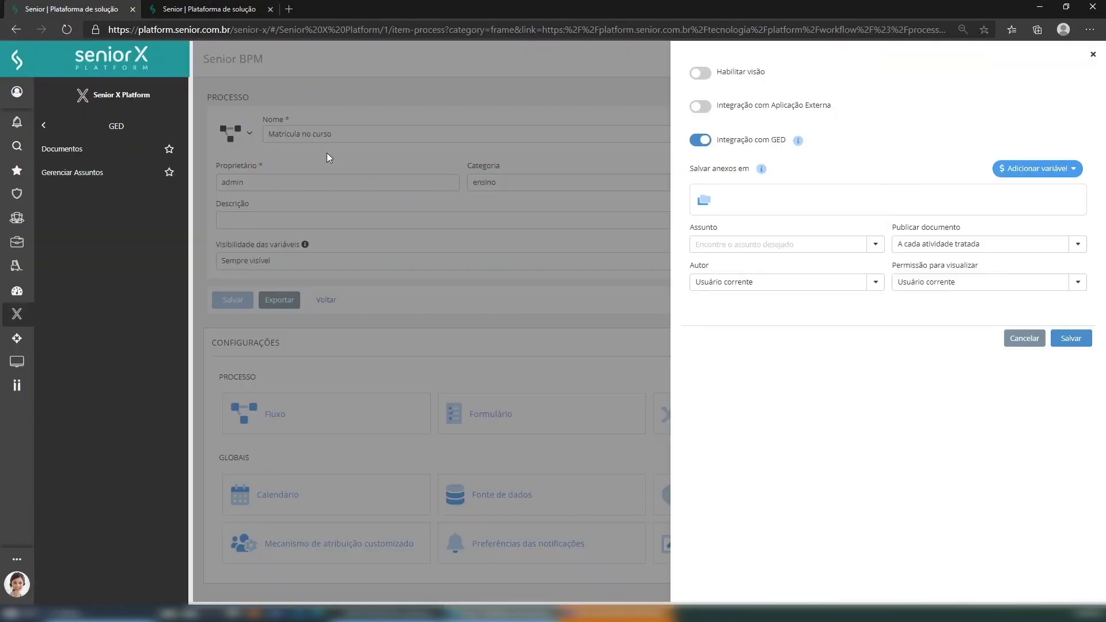
left_click(786, 197)
- Enter 'Admissão 2021' in the Salvar anexos em field, fixing a typo, to create the folder
type("Admissão 2021")
key("Return")
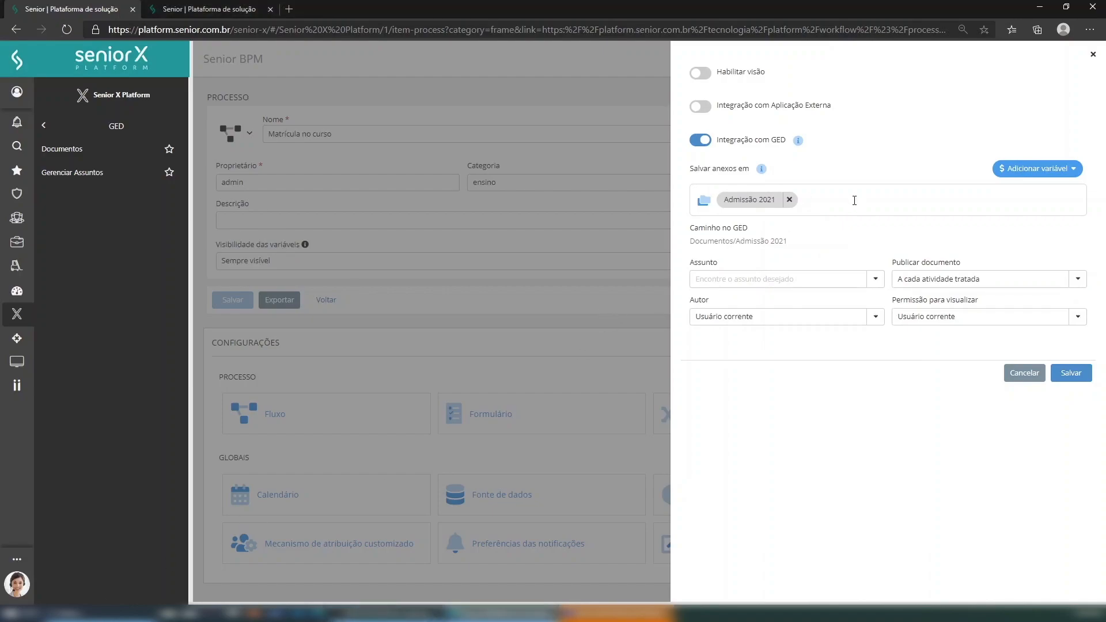
- Append the process name variable (${process.name}) to the 'Salvar anexos em' path
left_click(1076, 169)
scroll(1060, 209, "down", 5)
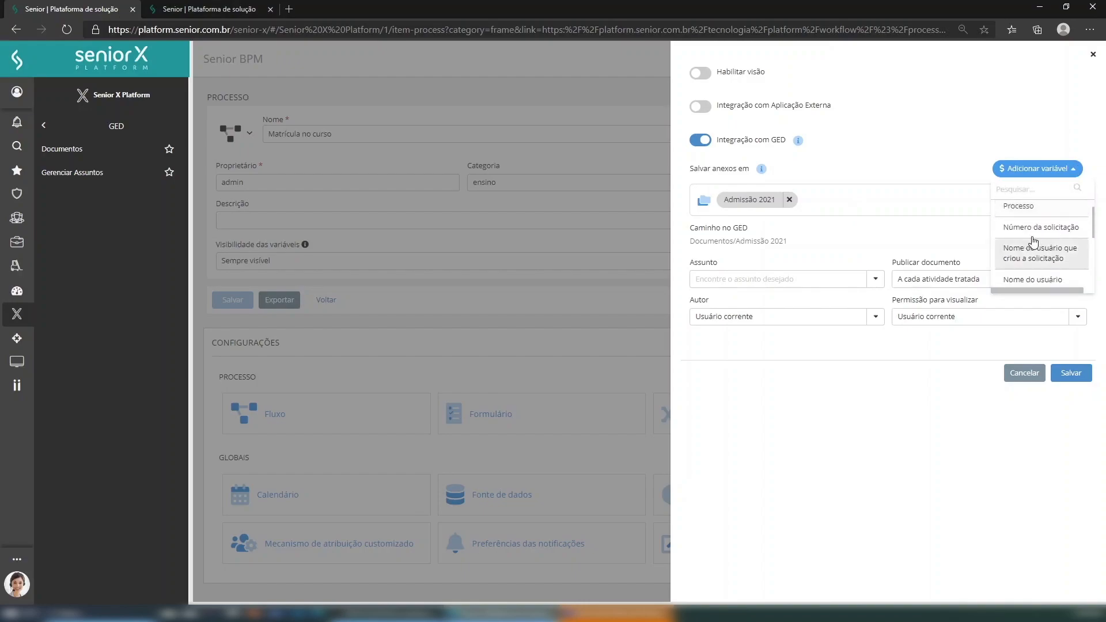
scroll(1042, 242, "up", 4)
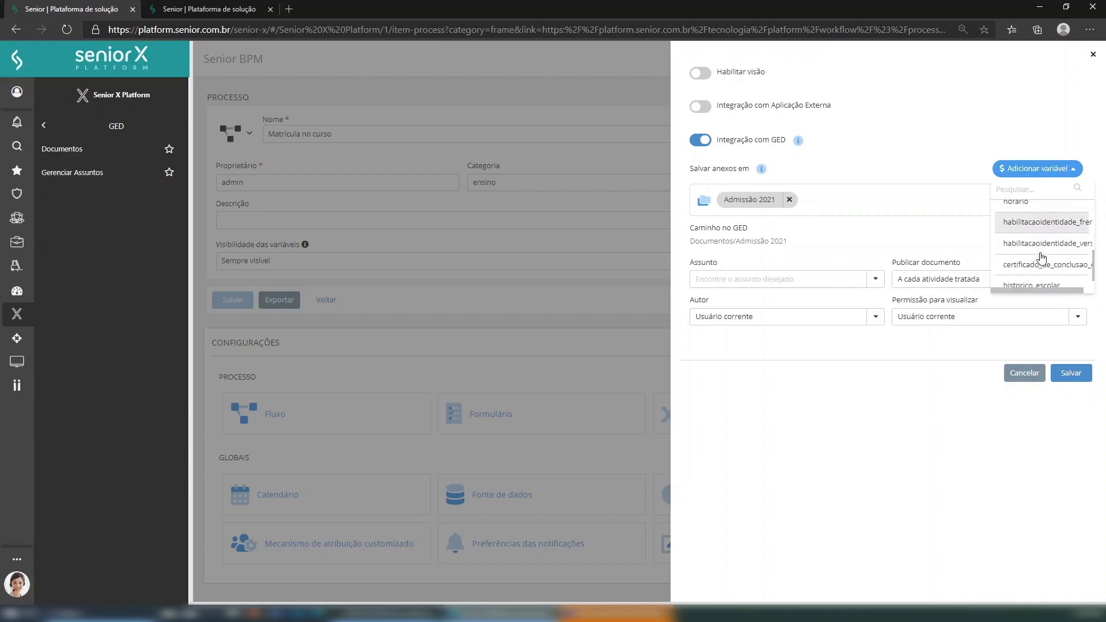
scroll(1043, 251, "up", 3)
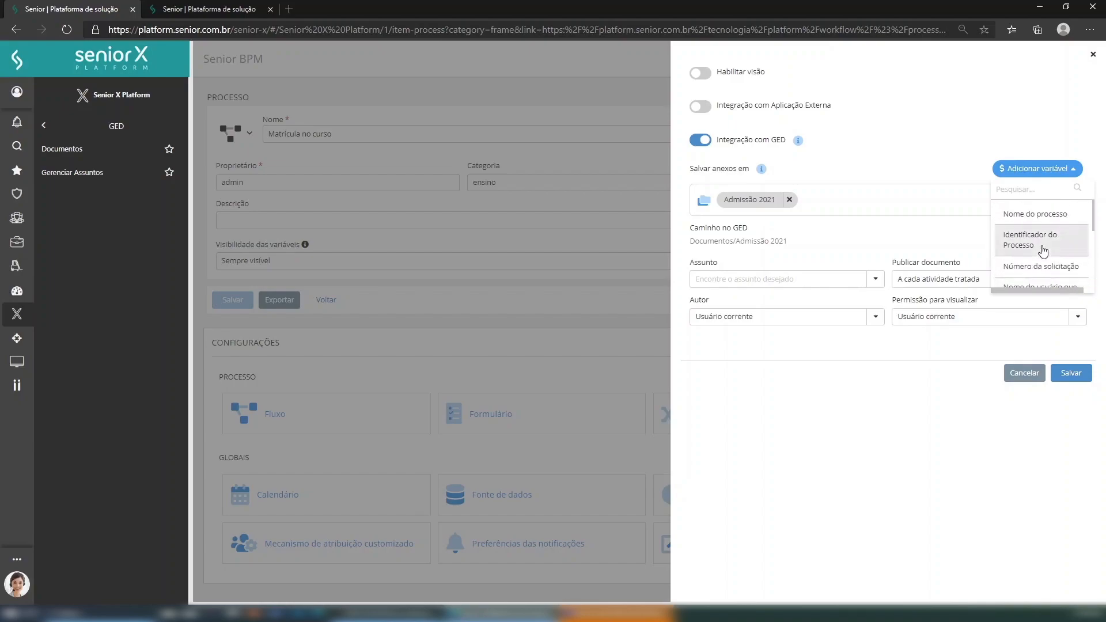
left_click(1049, 216)
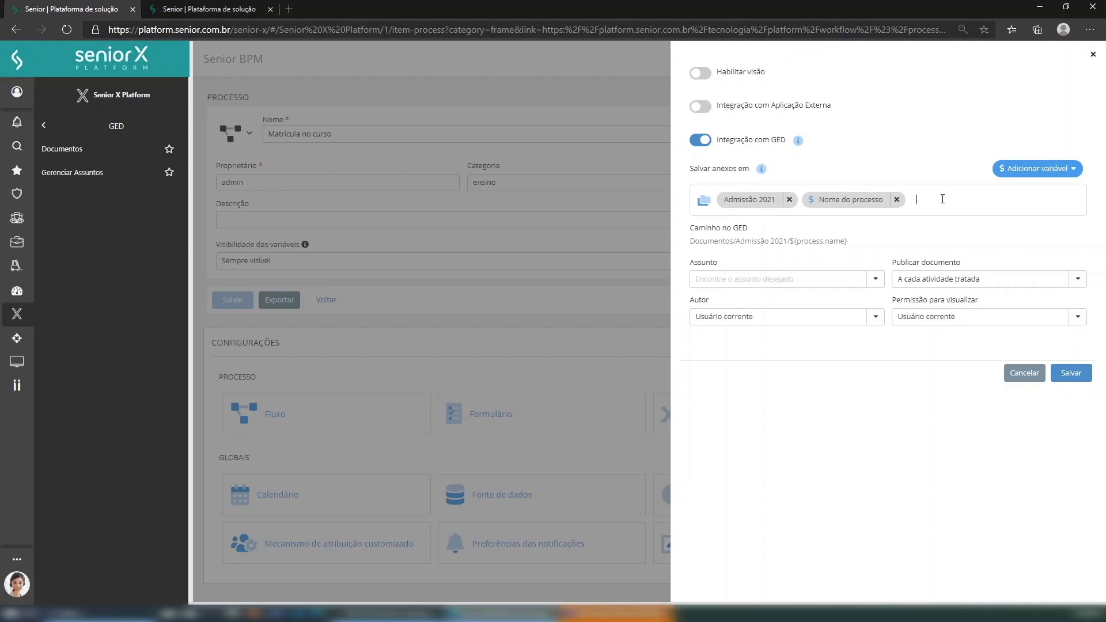
- Add the ${curso} and ${username} variables as further subfolders of the path
left_click(1072, 167)
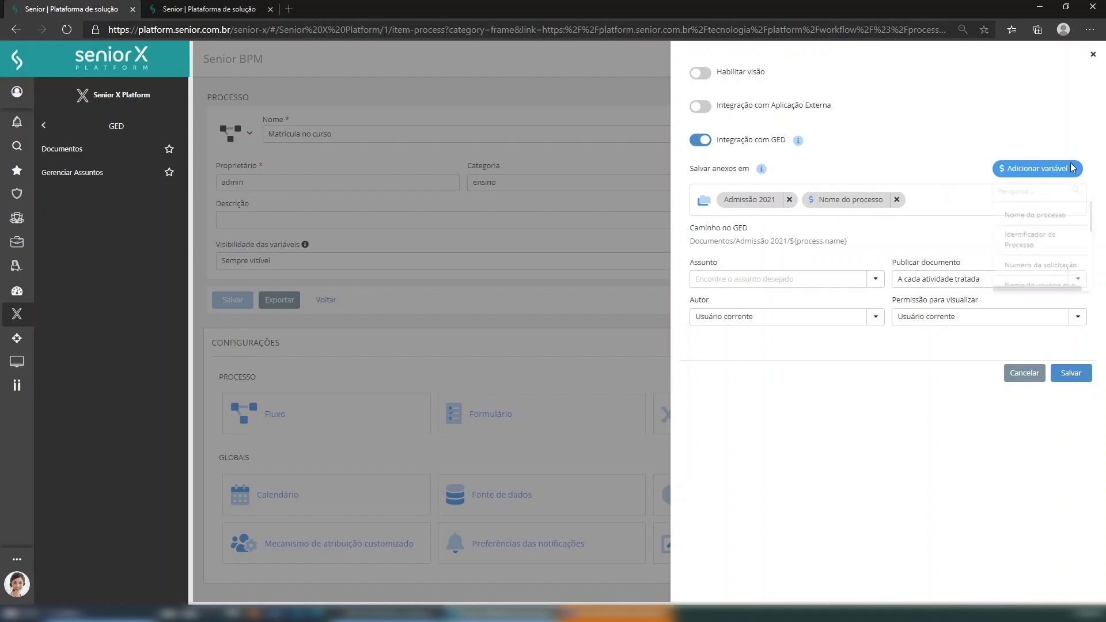
scroll(1037, 267, "down", 2)
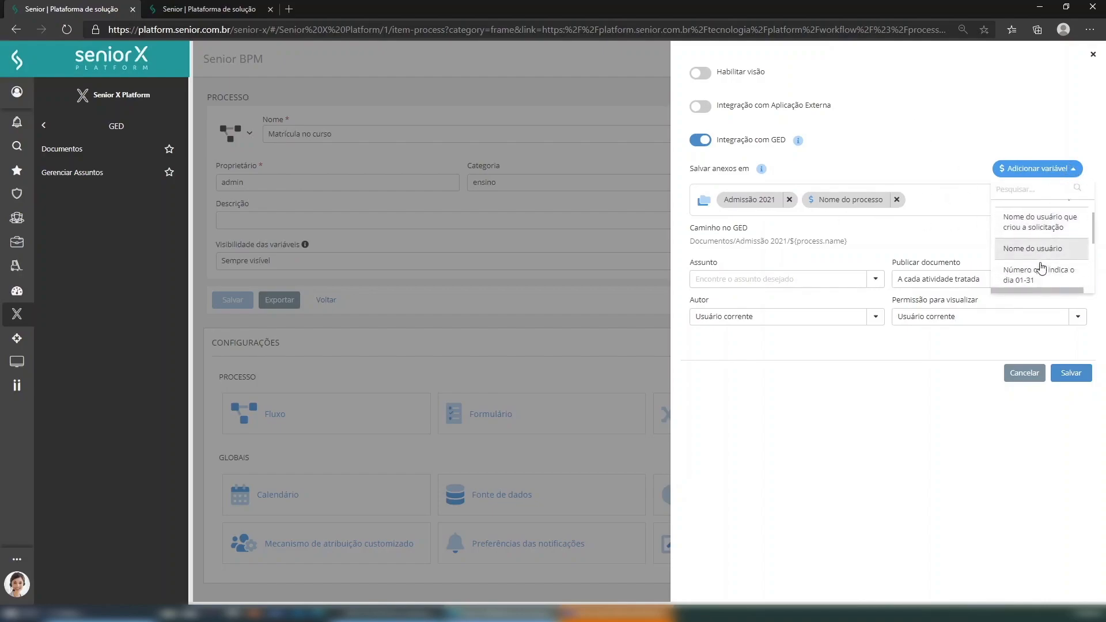
scroll(1042, 267, "down", 4)
scroll(1066, 263, "down", 2)
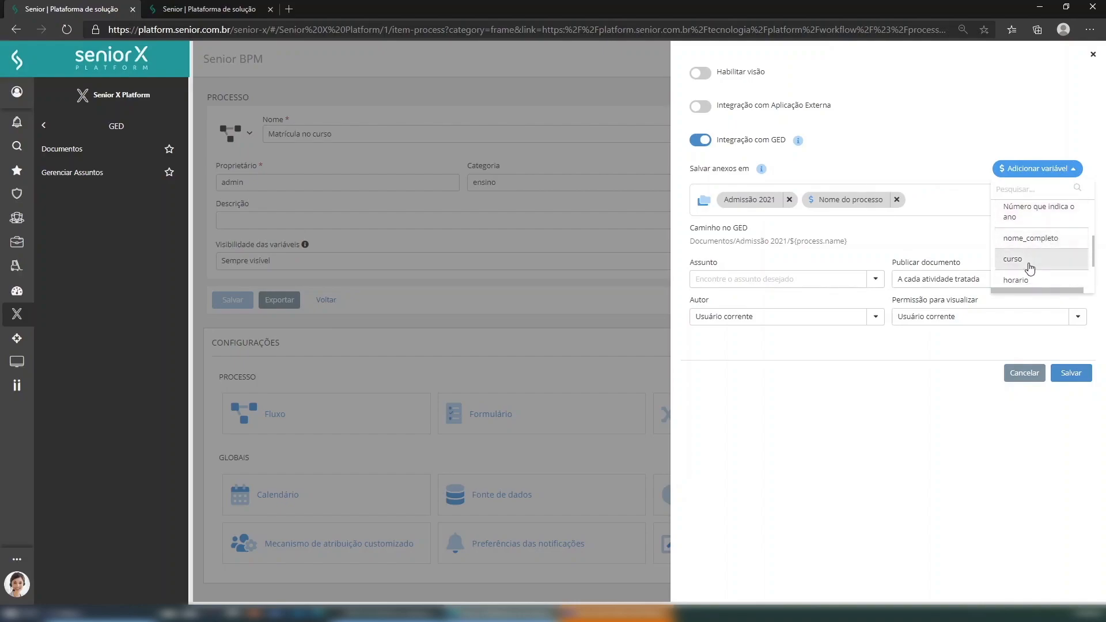
left_click(1030, 267)
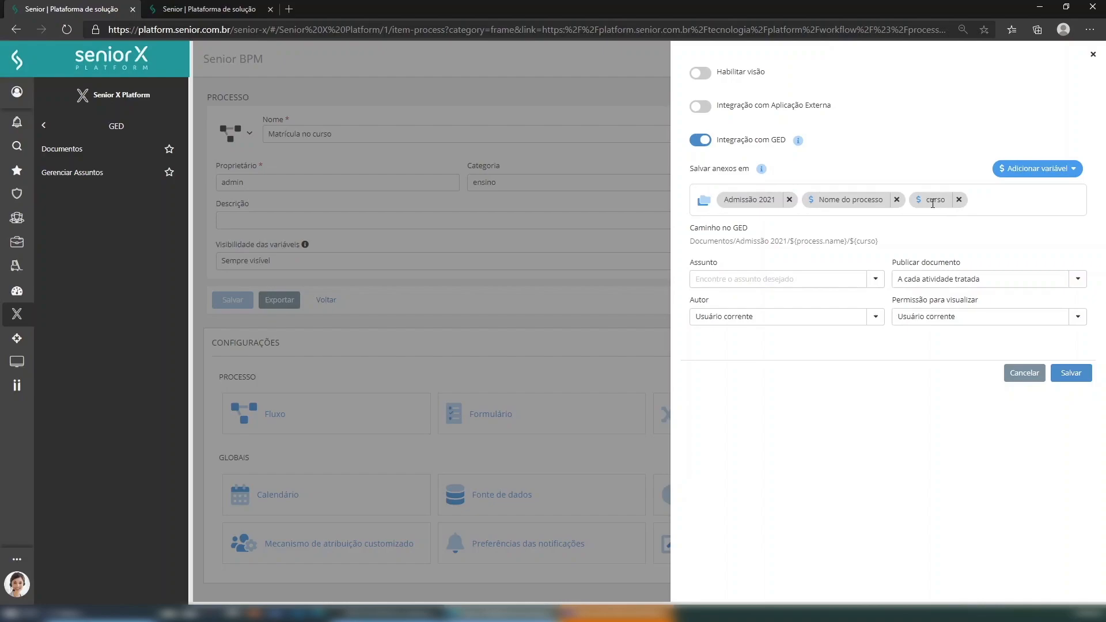
left_click(996, 198)
left_click(1074, 171)
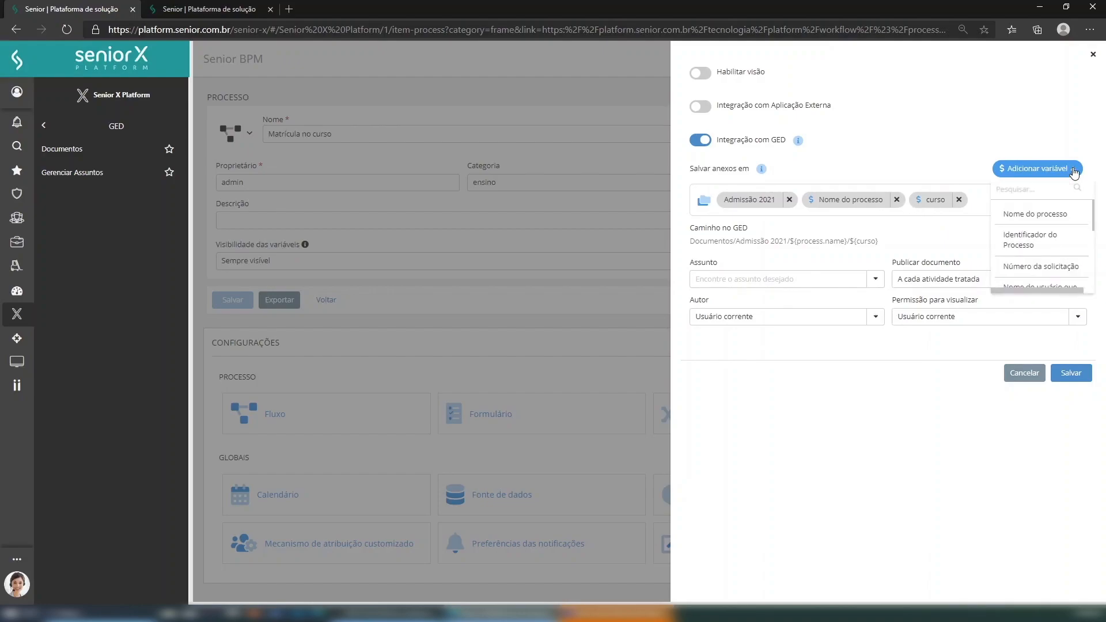
scroll(1046, 257, "down", 2)
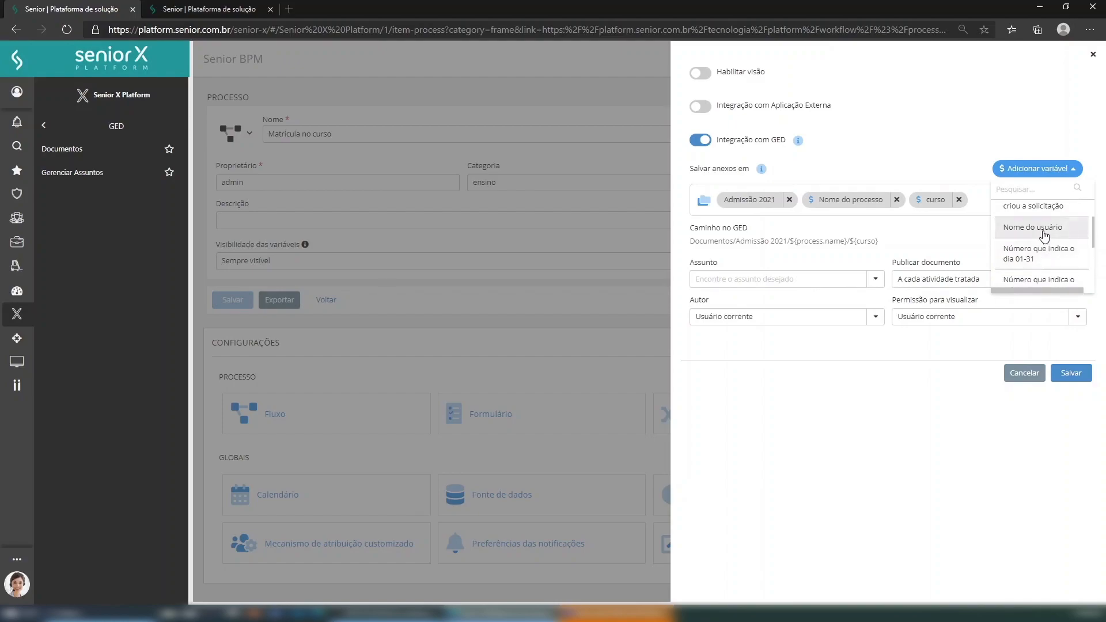
left_click(1045, 232)
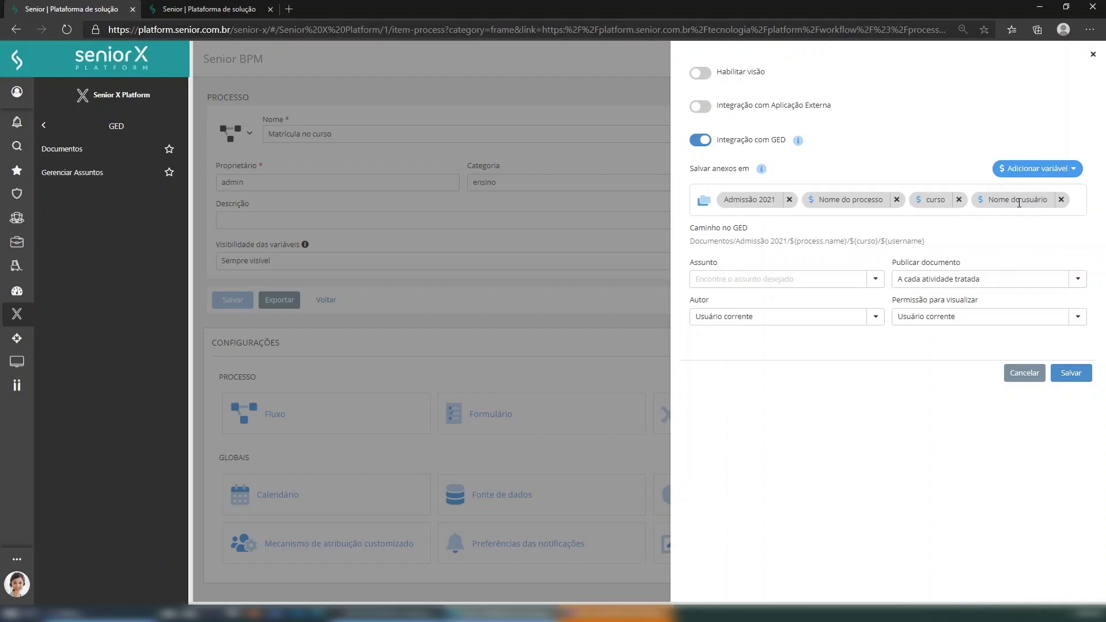
- Append the request number variable (${request.number}) and review the resulting Caminho no GED line
left_click(1077, 174)
scroll(1062, 233, "down", 2)
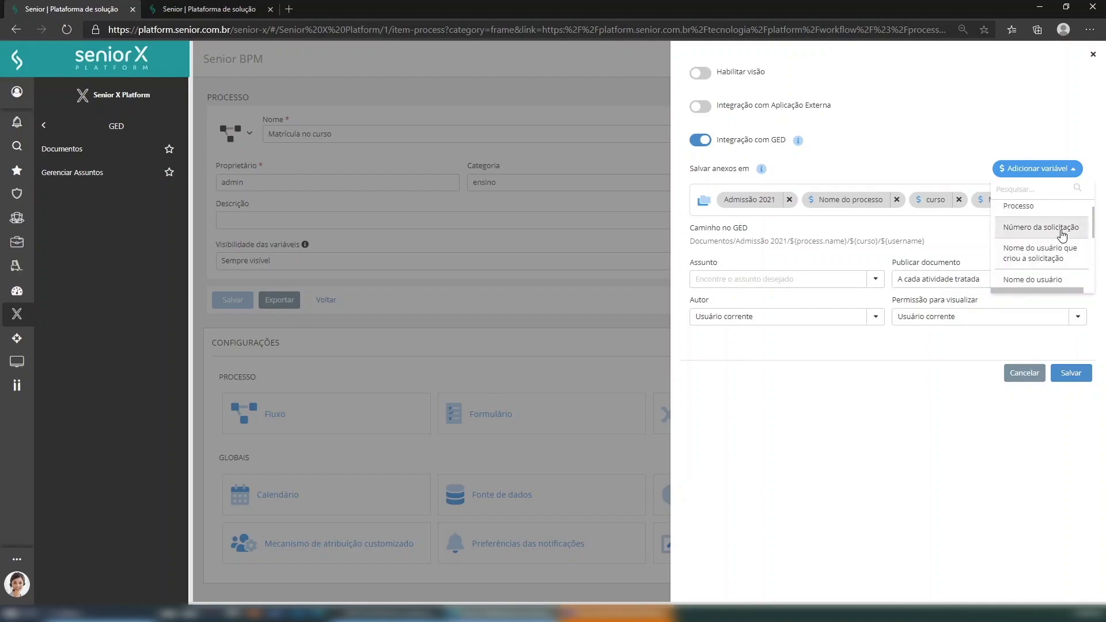
left_click(1062, 229)
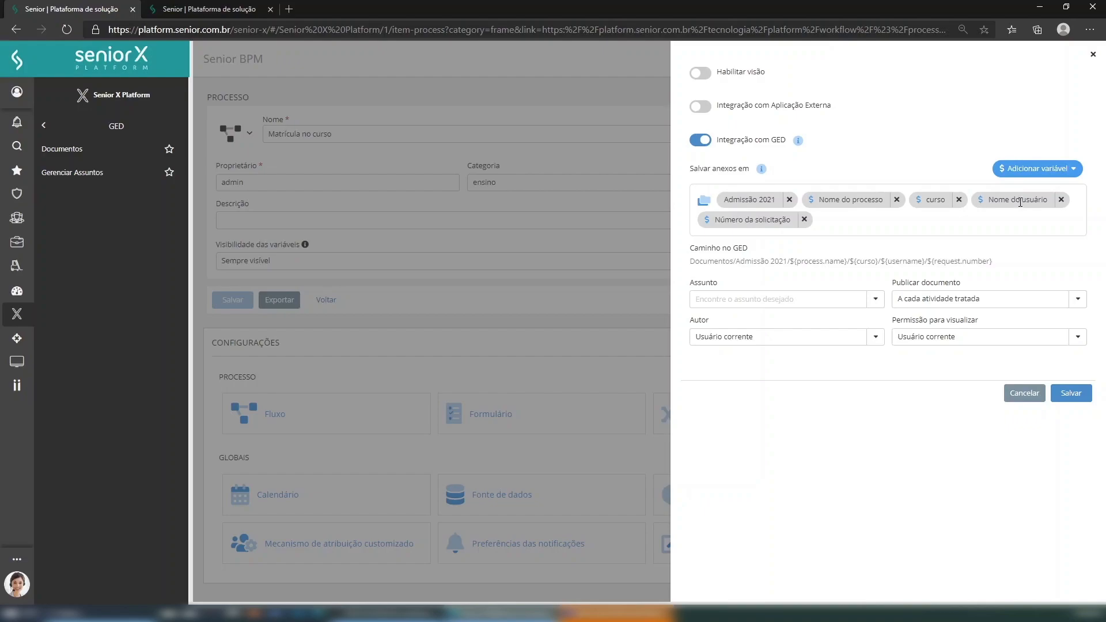
left_click(877, 220)
left_click_drag(691, 266, 1006, 270)
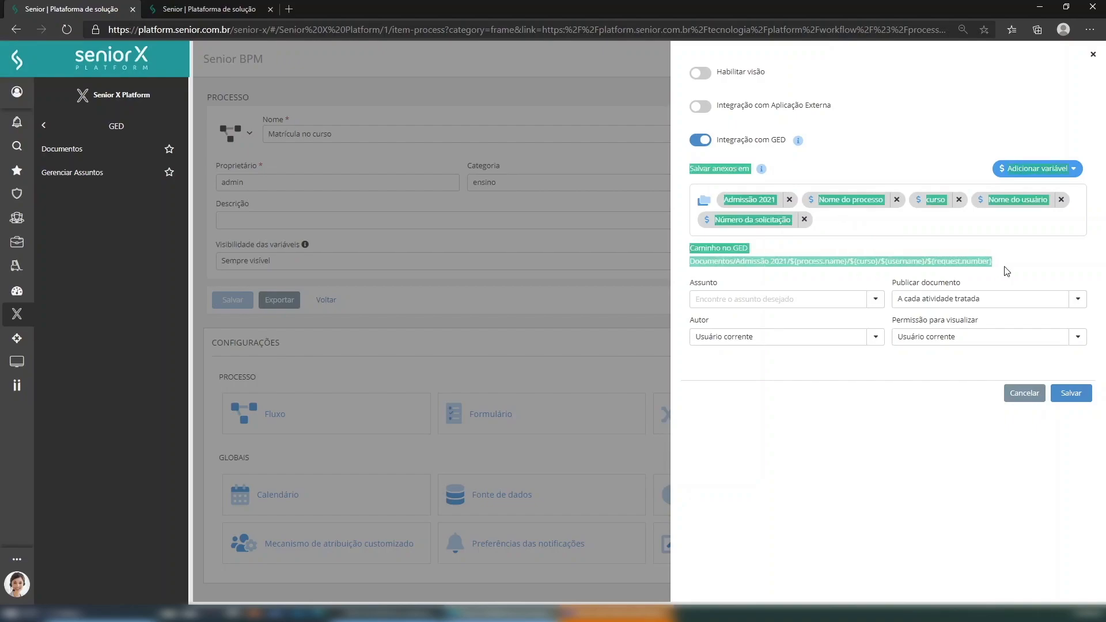
left_click(1006, 269)
triple_click(958, 262)
left_click(1015, 260)
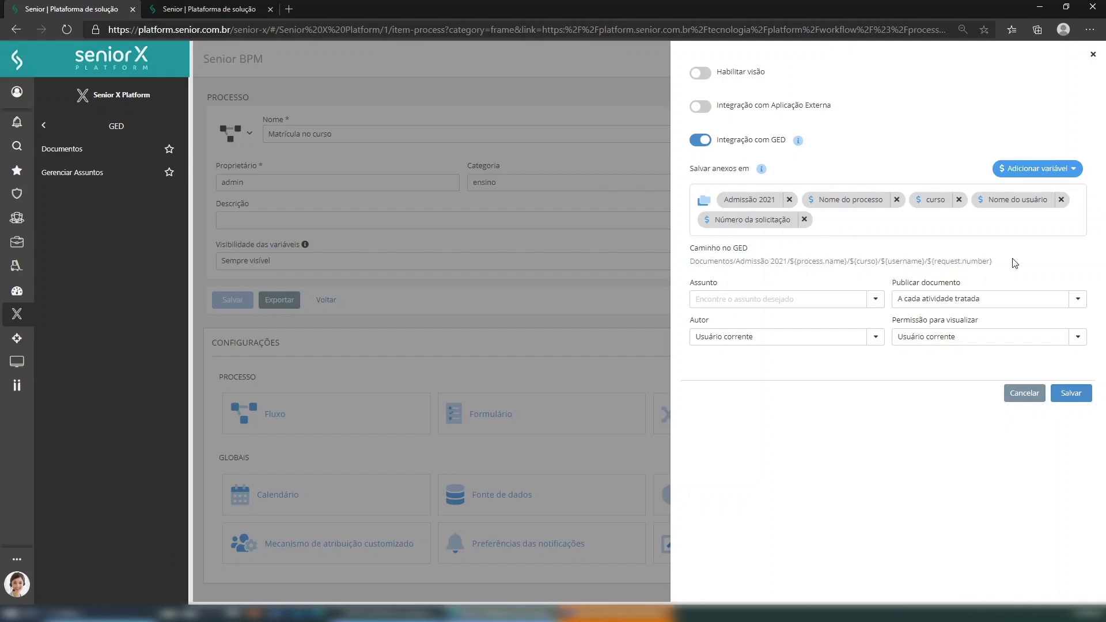
- Browse the variable list again and close it without adding anything
left_click(1069, 168)
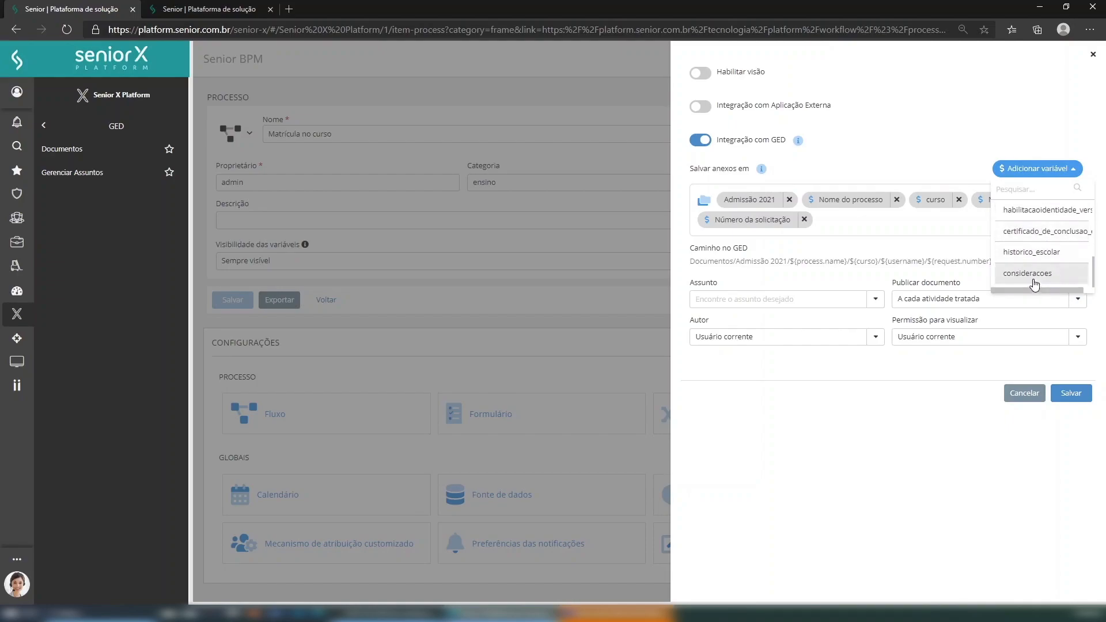
scroll(1034, 280, "up", 1)
scroll(1034, 280, "up", 3)
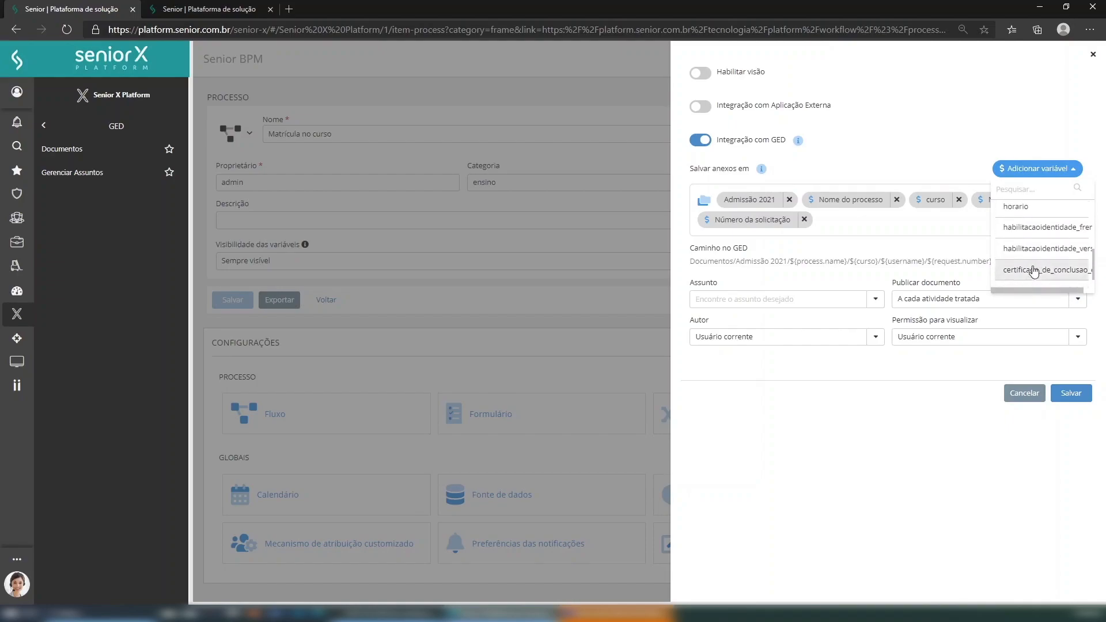
scroll(1026, 248, "up", 5)
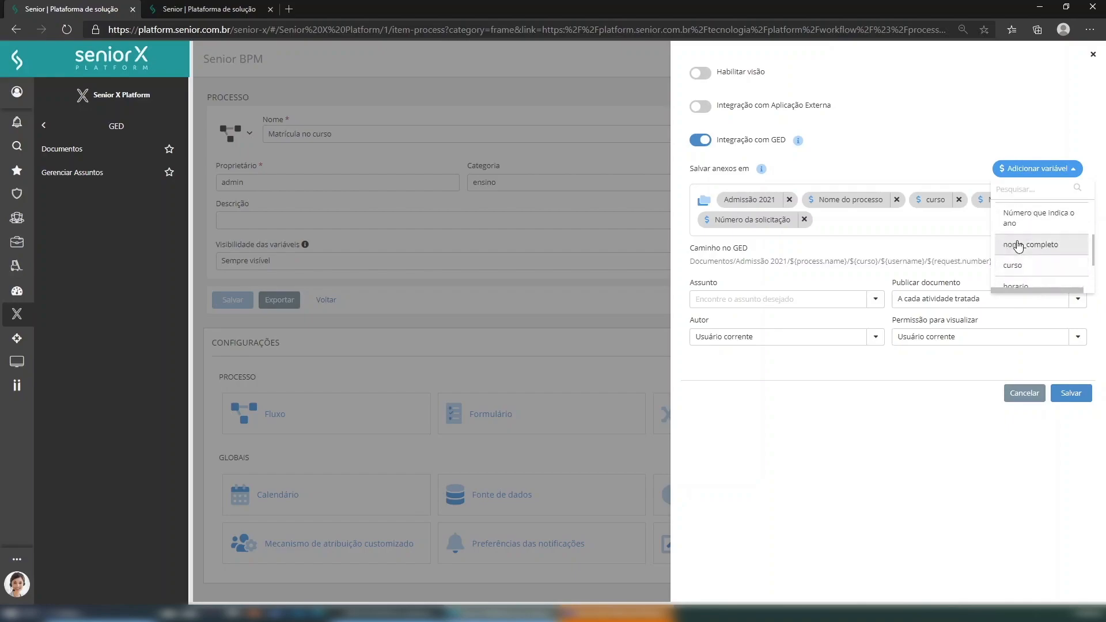
scroll(998, 248, "up", 3)
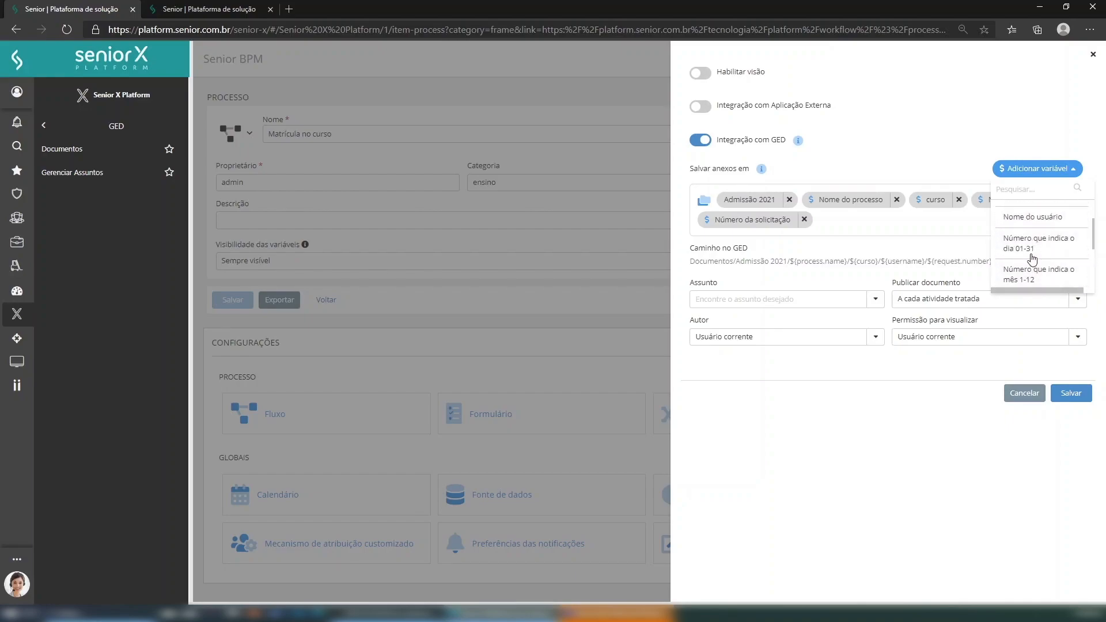
left_click(891, 230)
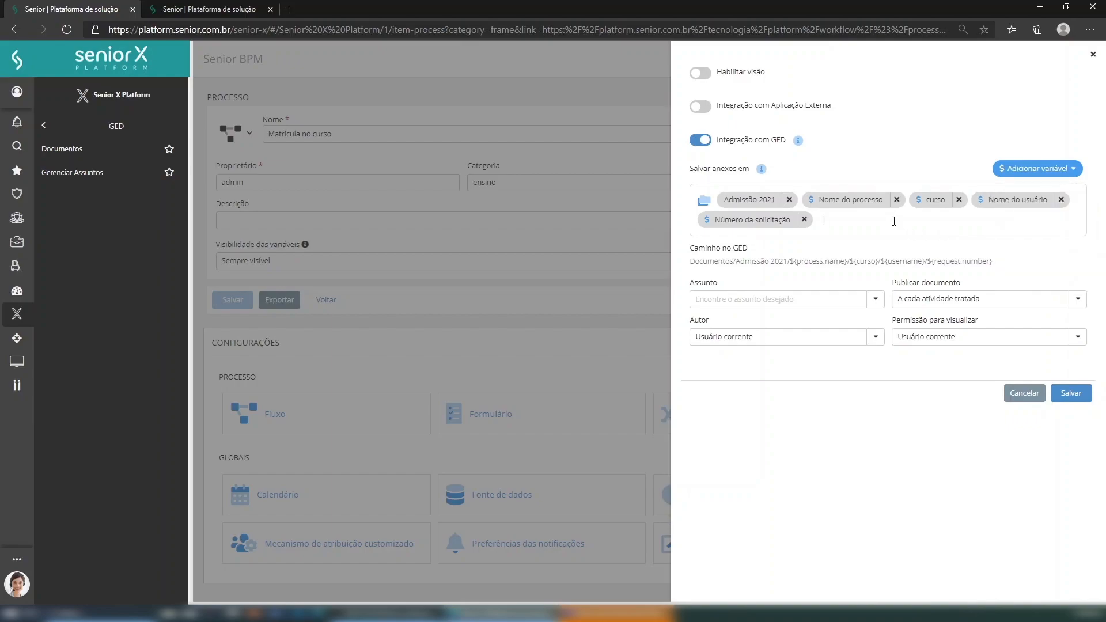
left_click(795, 303)
left_click(877, 299)
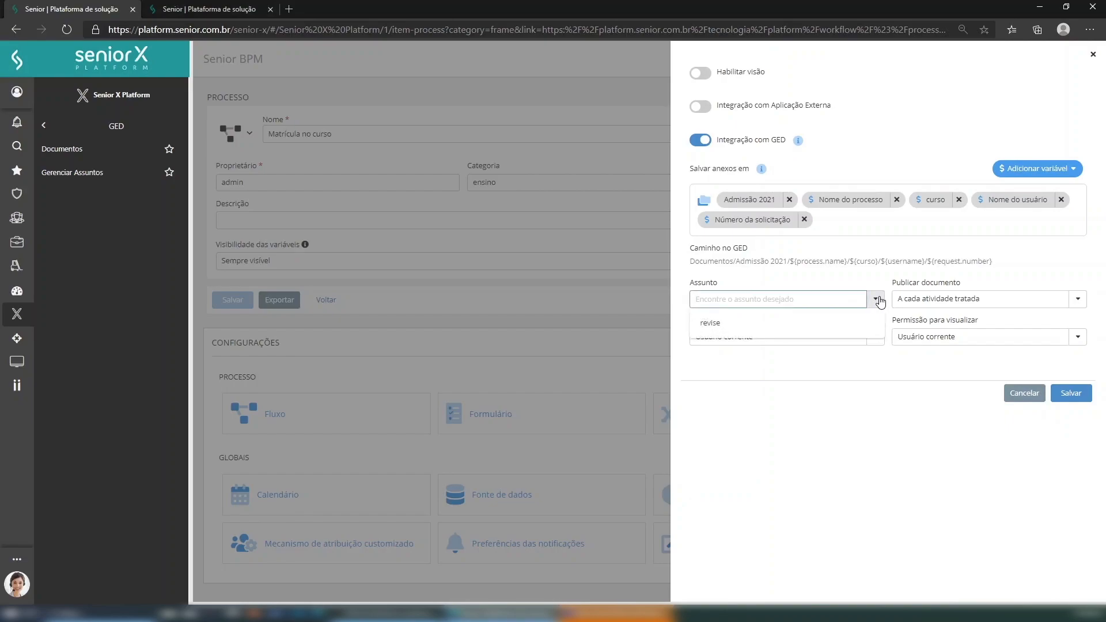
left_click(809, 270)
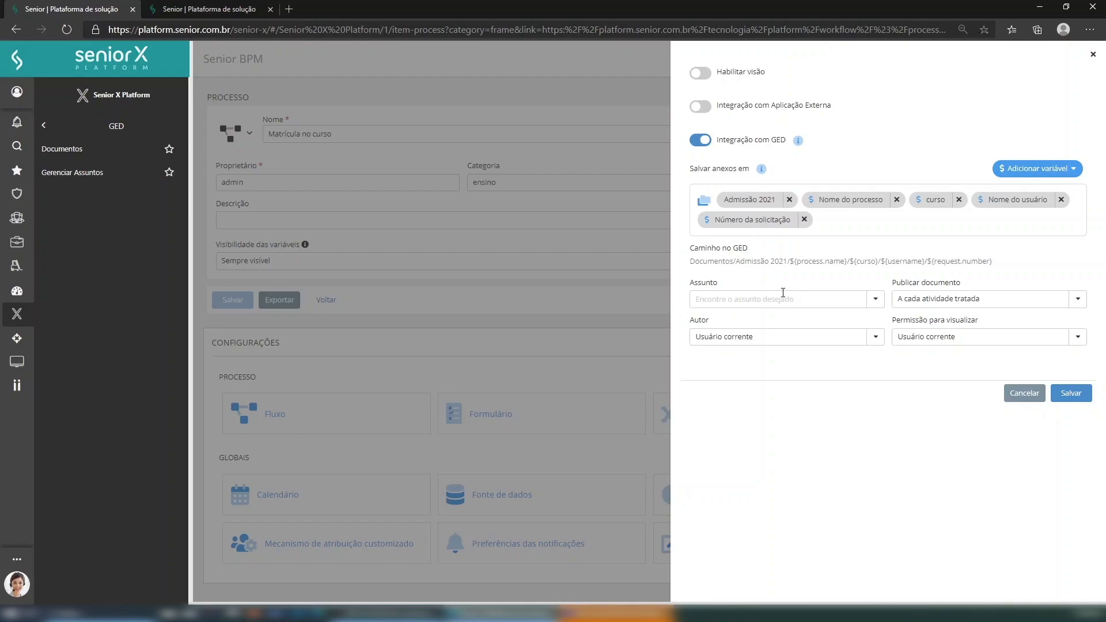
left_click(952, 304)
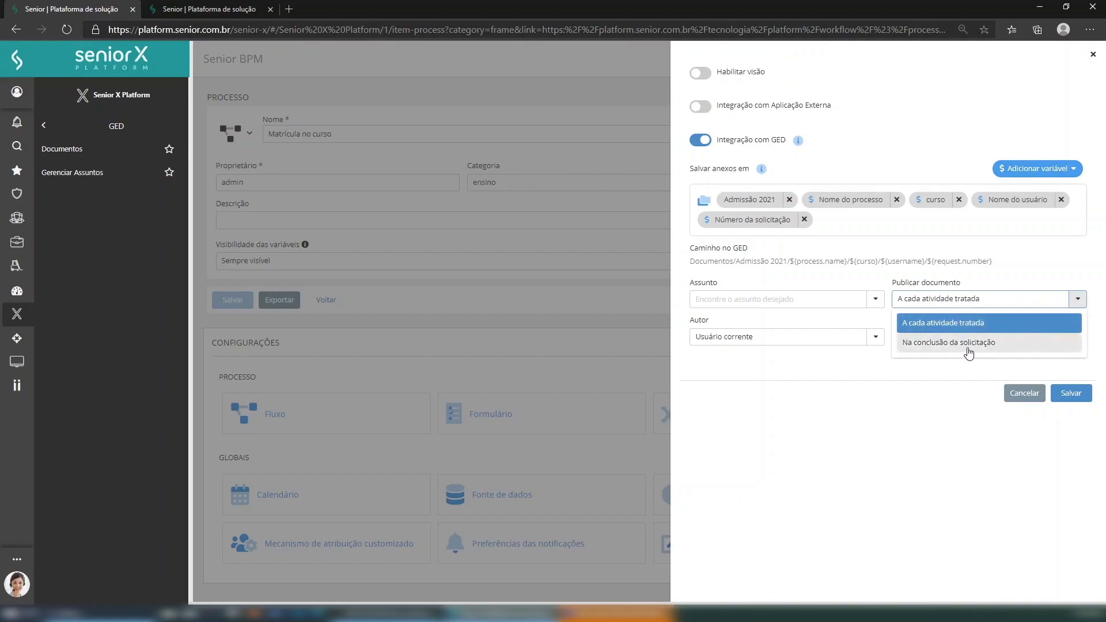
- Set Publicar documento to 'Na conclusão da solicitação'
left_click(1006, 346)
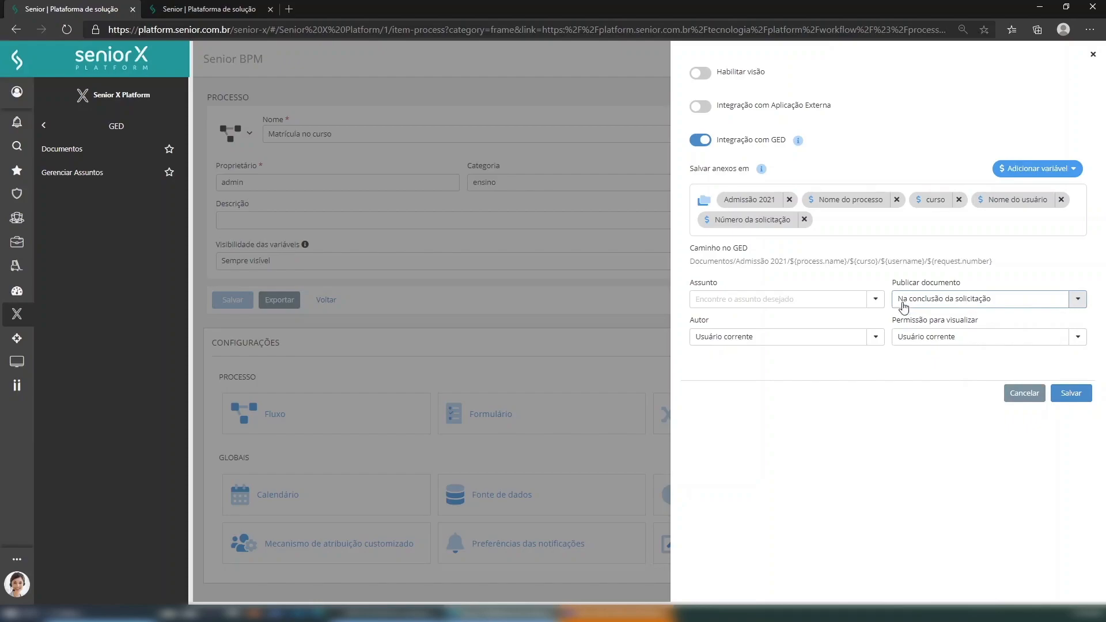
- Set the attachments' Autor to Solicitante after briefly trying Informar Usuário
left_click(875, 340)
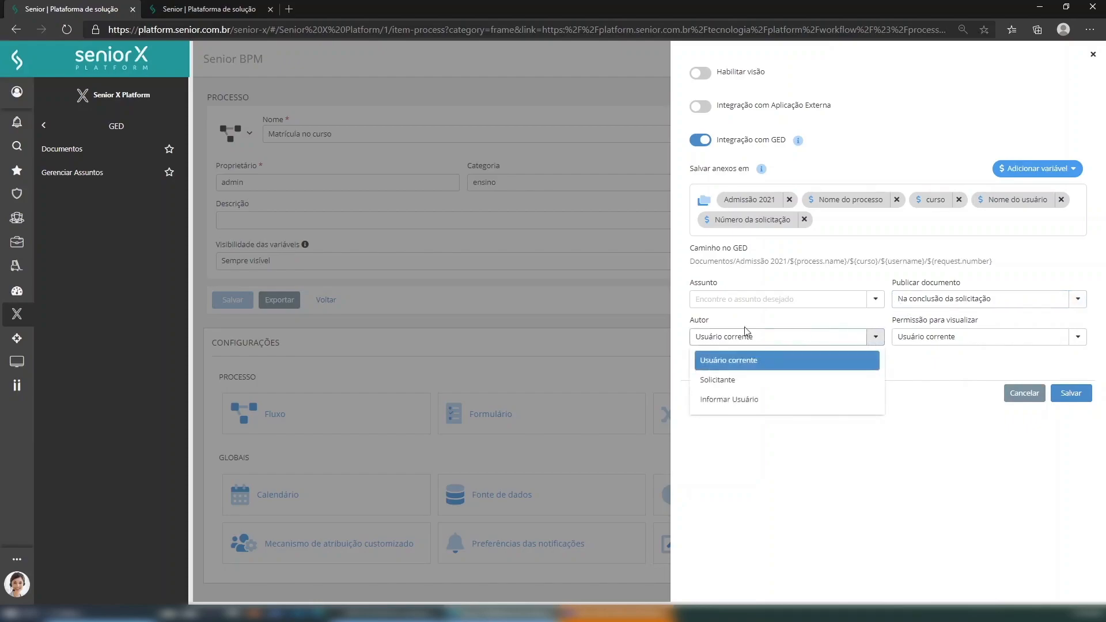
left_click(763, 390)
left_click(790, 346)
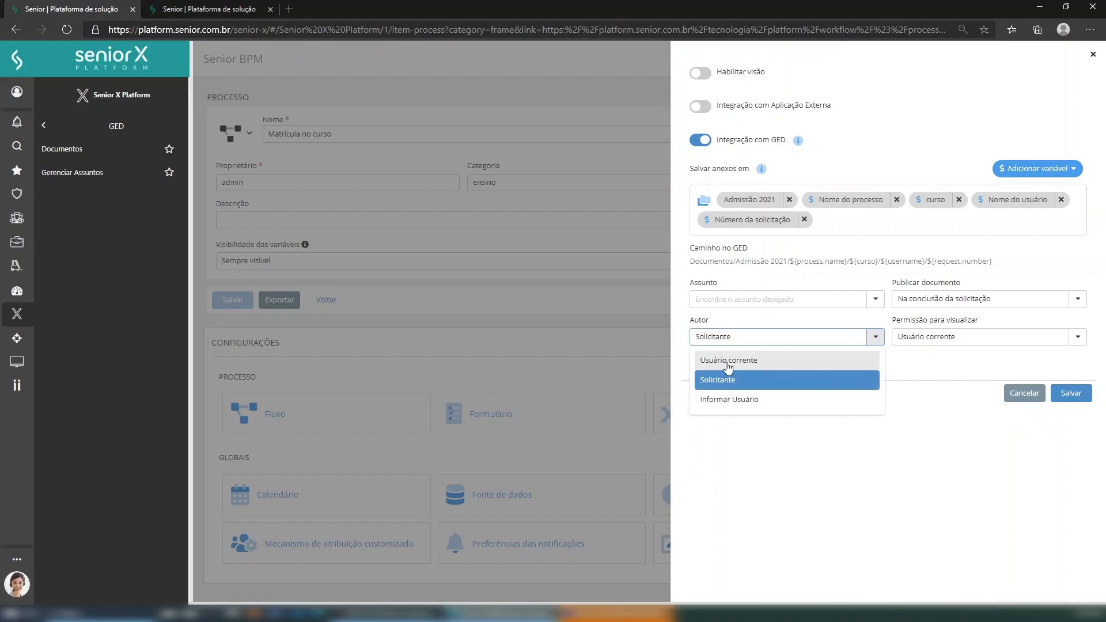
left_click(752, 401)
left_click(871, 372)
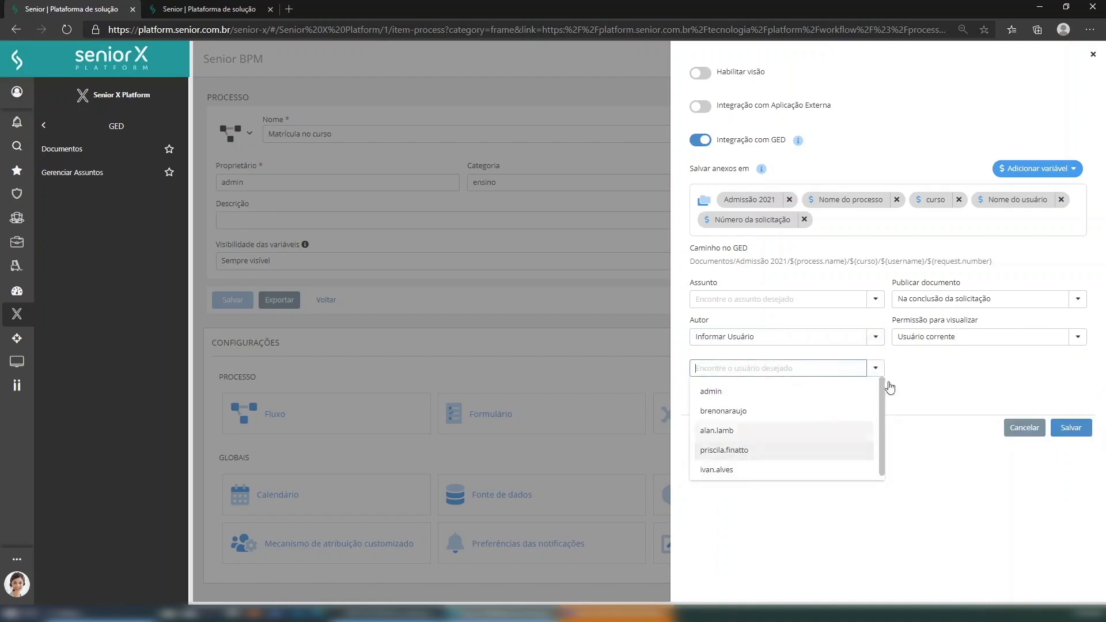
left_click(875, 337)
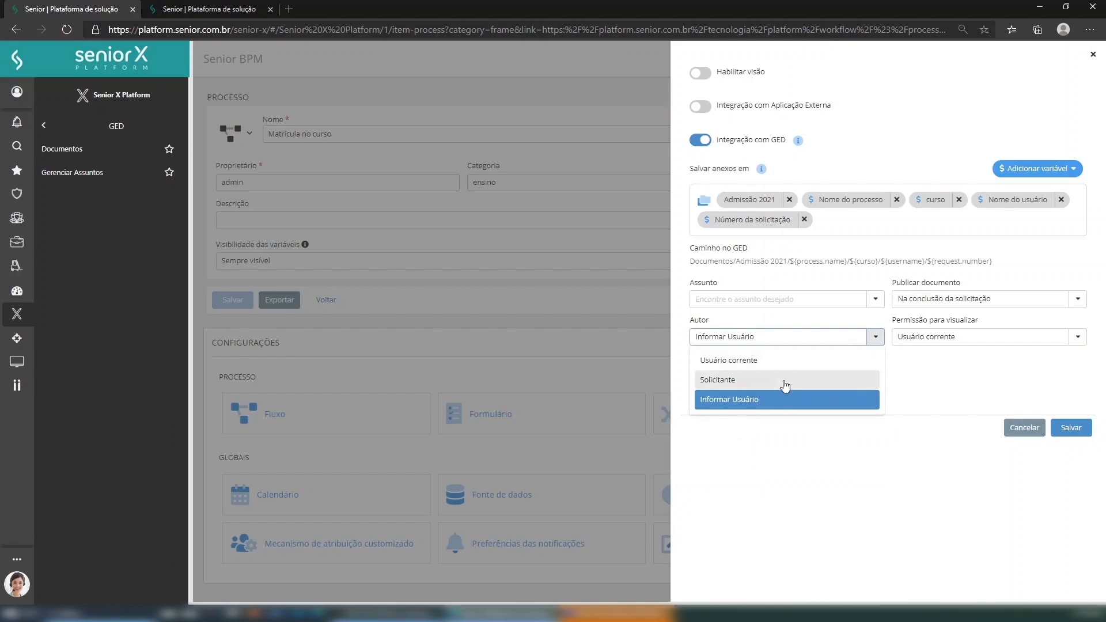
left_click(786, 386)
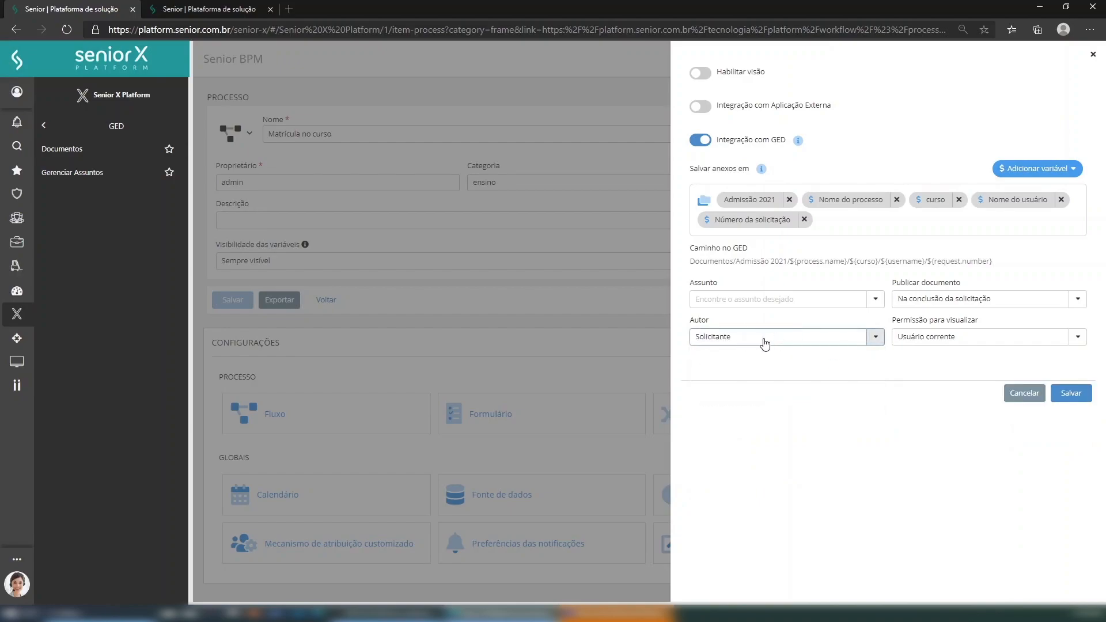
left_click(1077, 338)
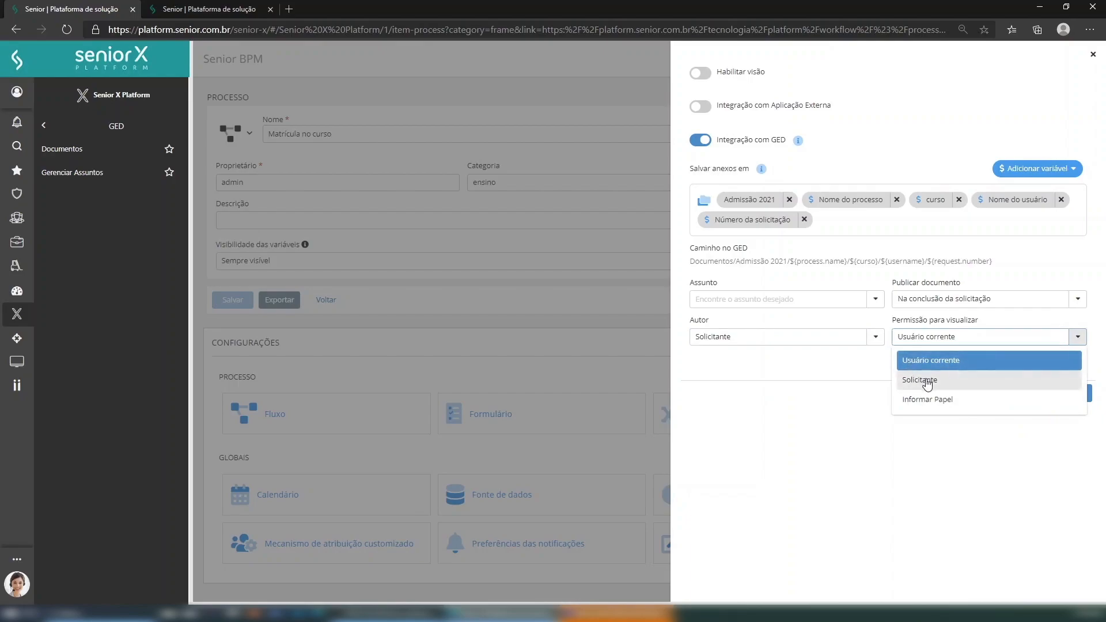
- Set Permissão para visualizar to Informar Papel, limited to the register role
left_click(947, 408)
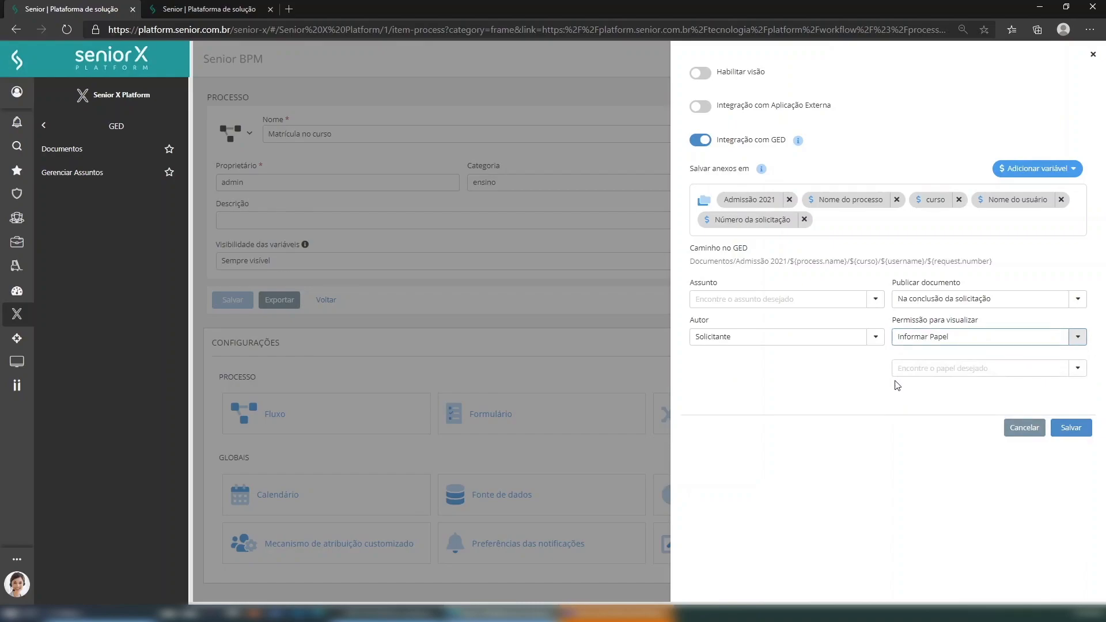
left_click(922, 371)
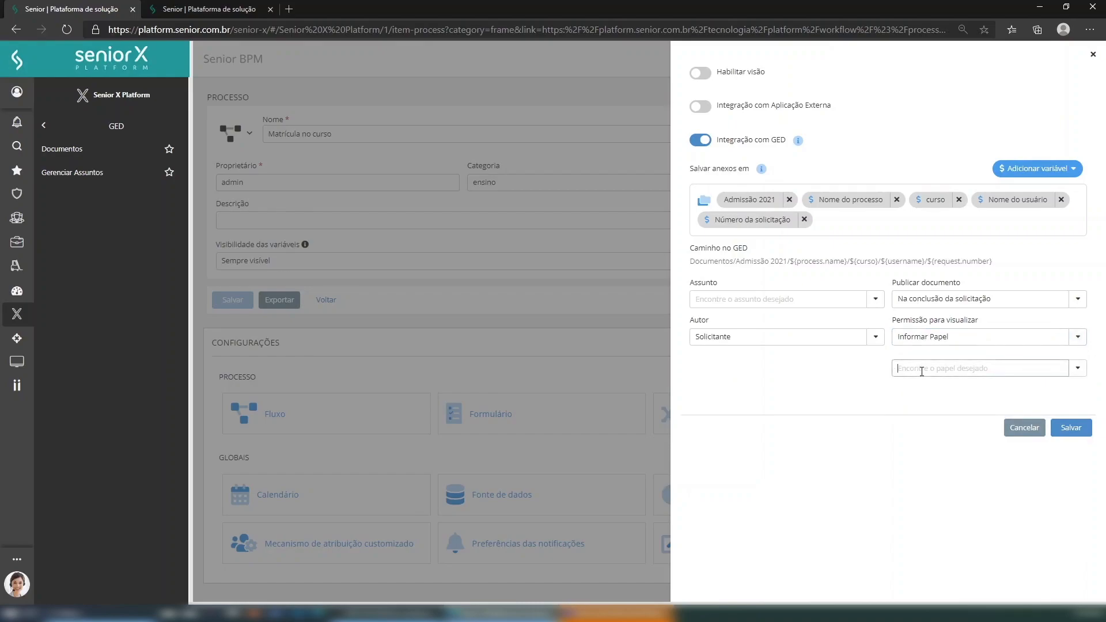
type("ass")
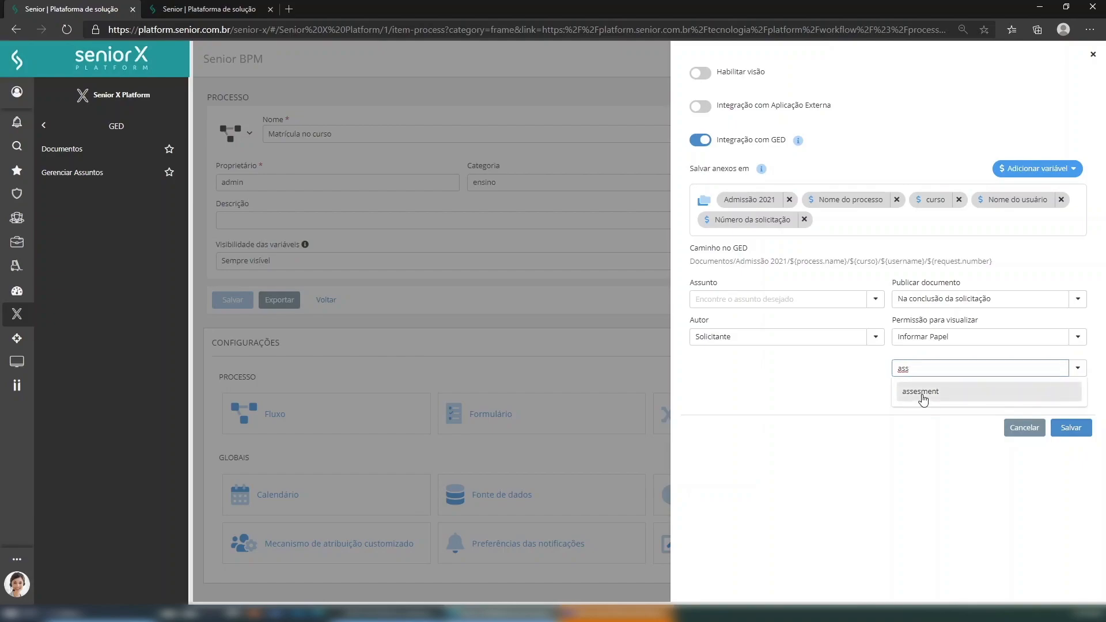
left_click(921, 397)
double_click(914, 369)
type("regis")
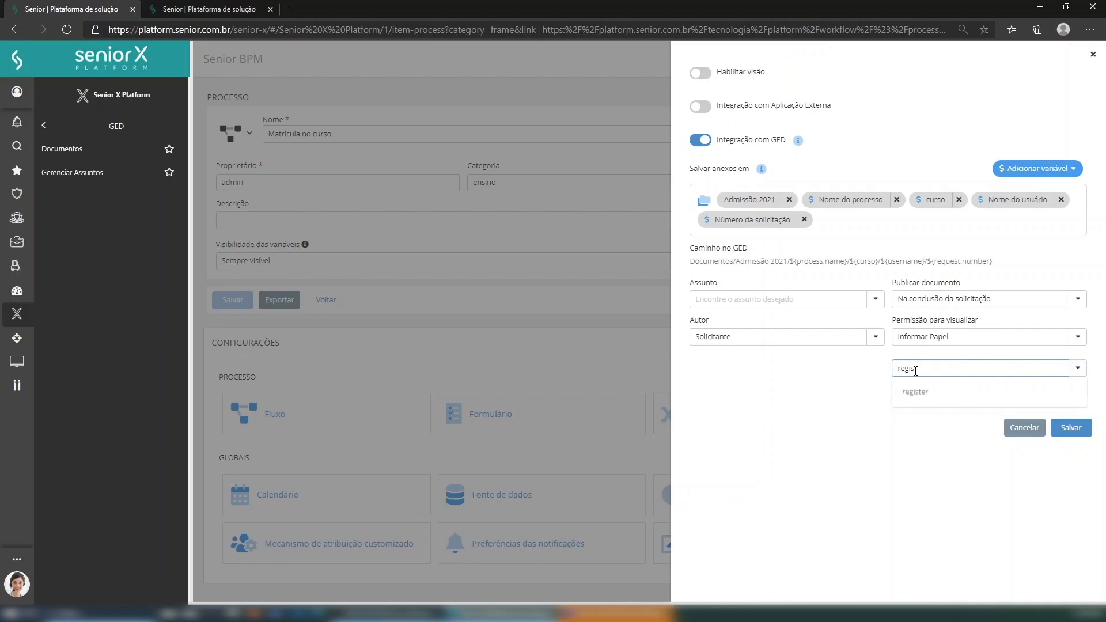
left_click(919, 390)
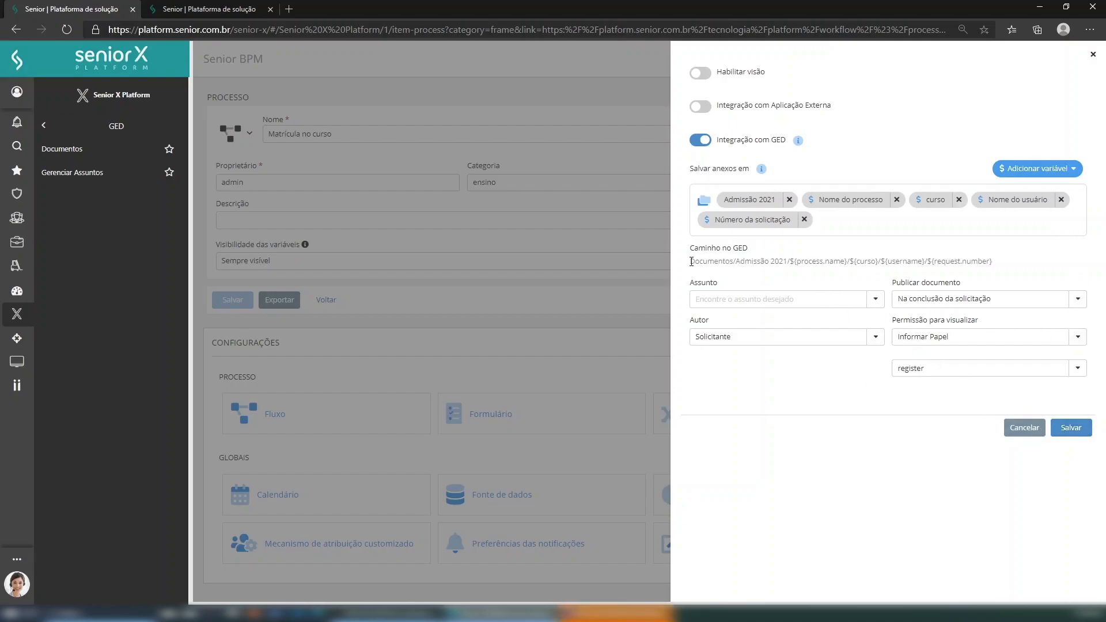
double_click(982, 262)
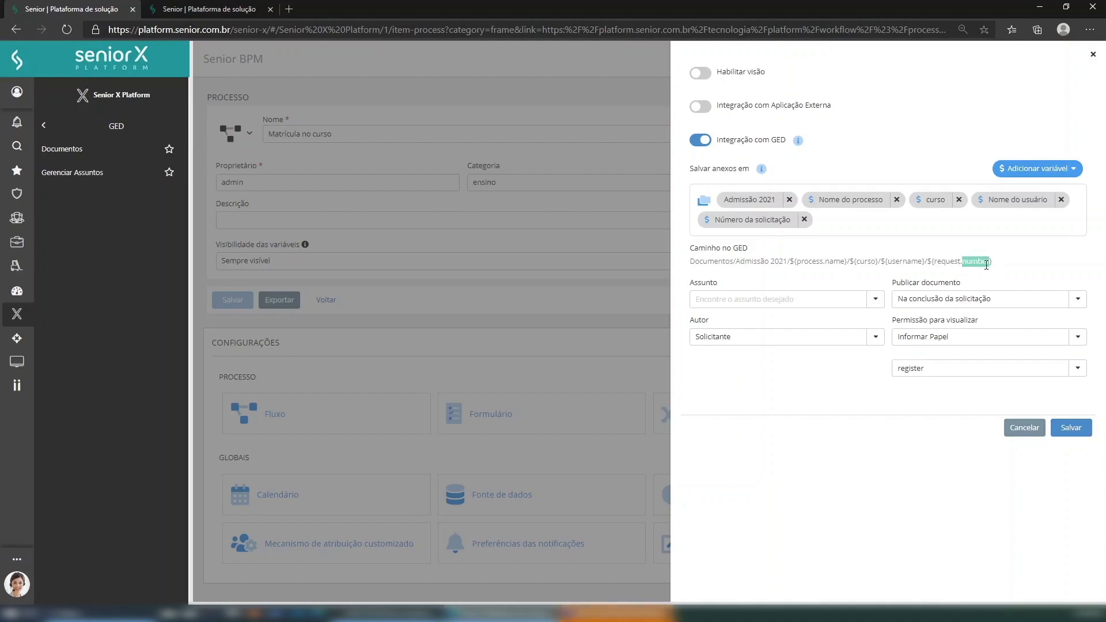
- Save the GED integration settings and close the Fluxo tab
left_click(1079, 431)
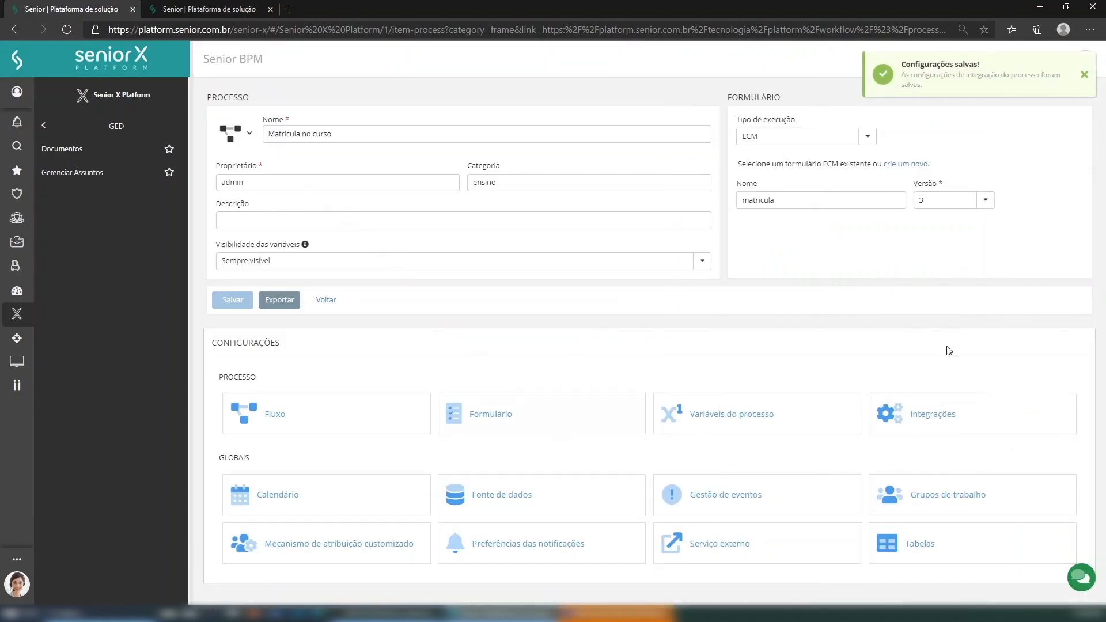
left_click(300, 428)
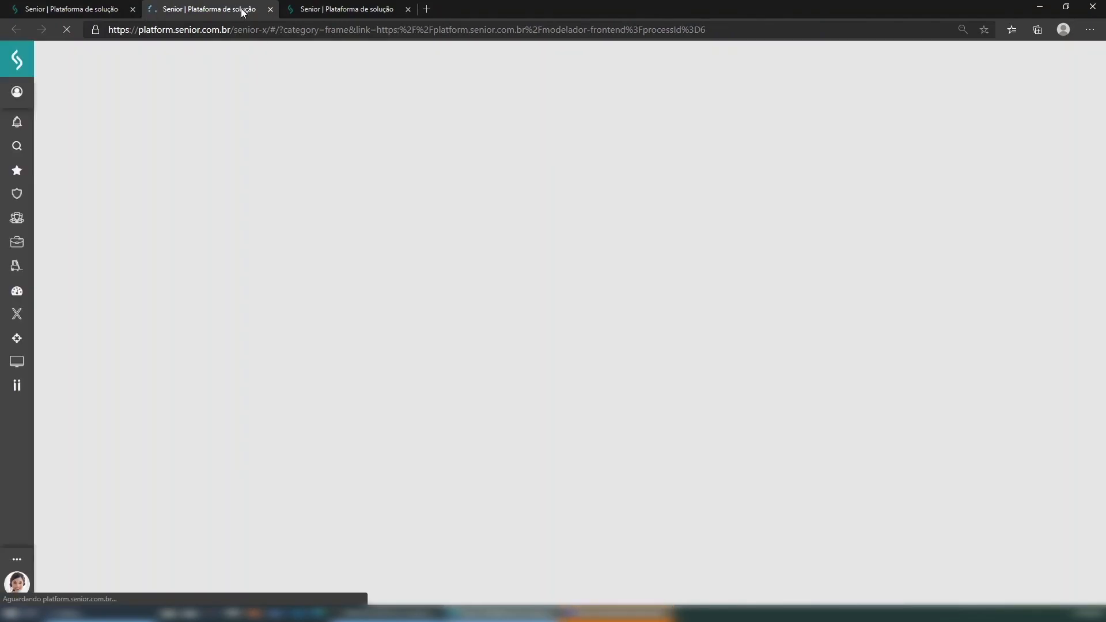
left_click(271, 9)
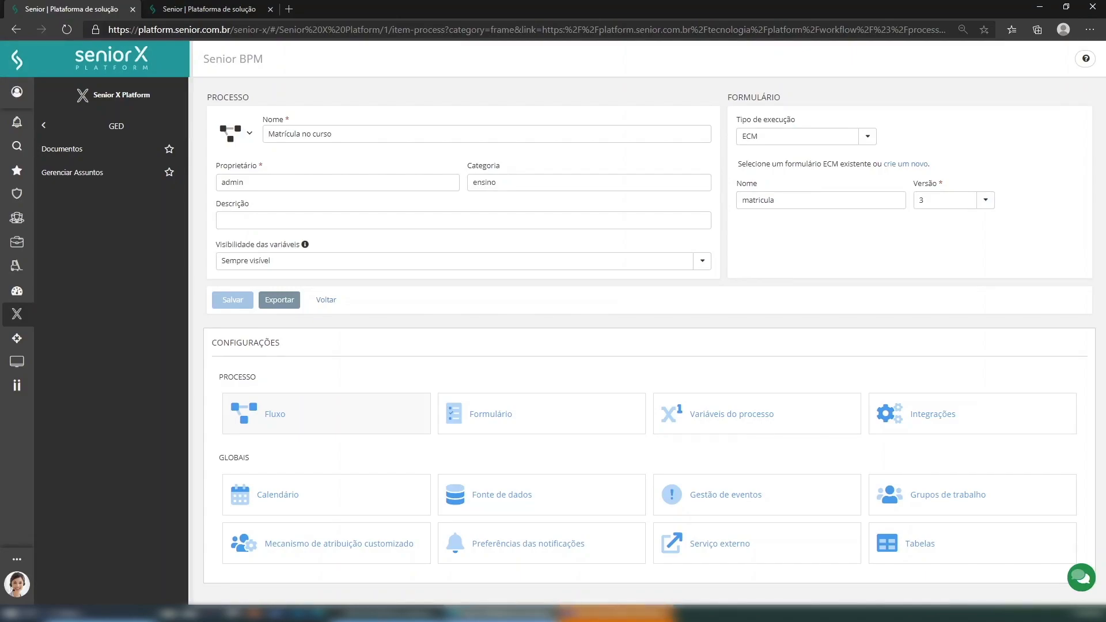
- Sign out of the admin account and sign back in with the other user's credentials
left_click(17, 122)
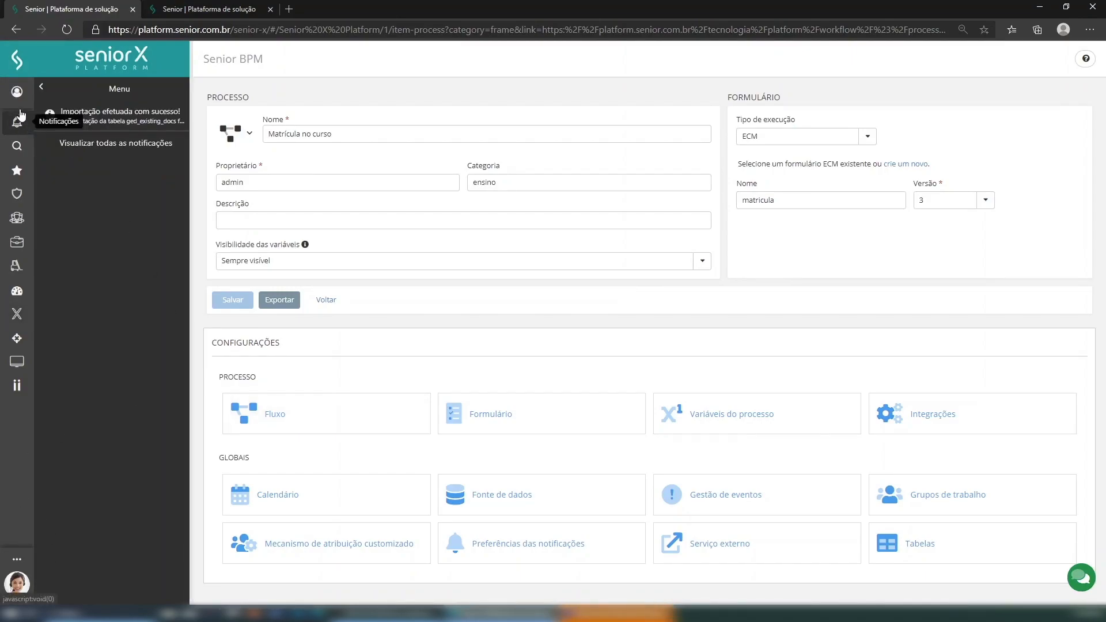
left_click(39, 89)
left_click(17, 91)
left_click(91, 206)
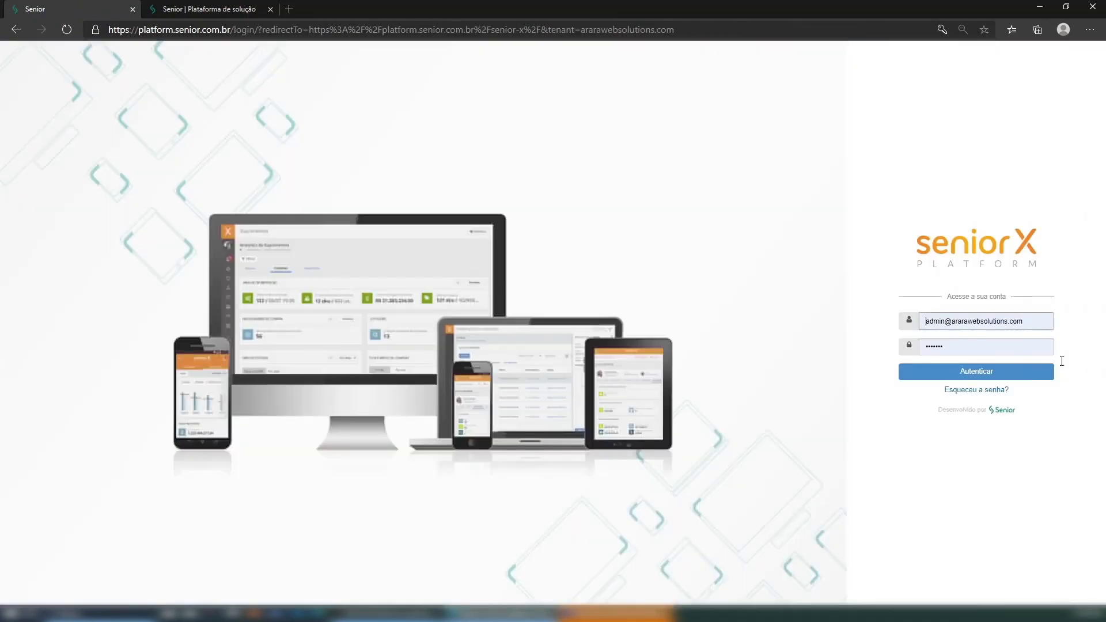
double_click(947, 325)
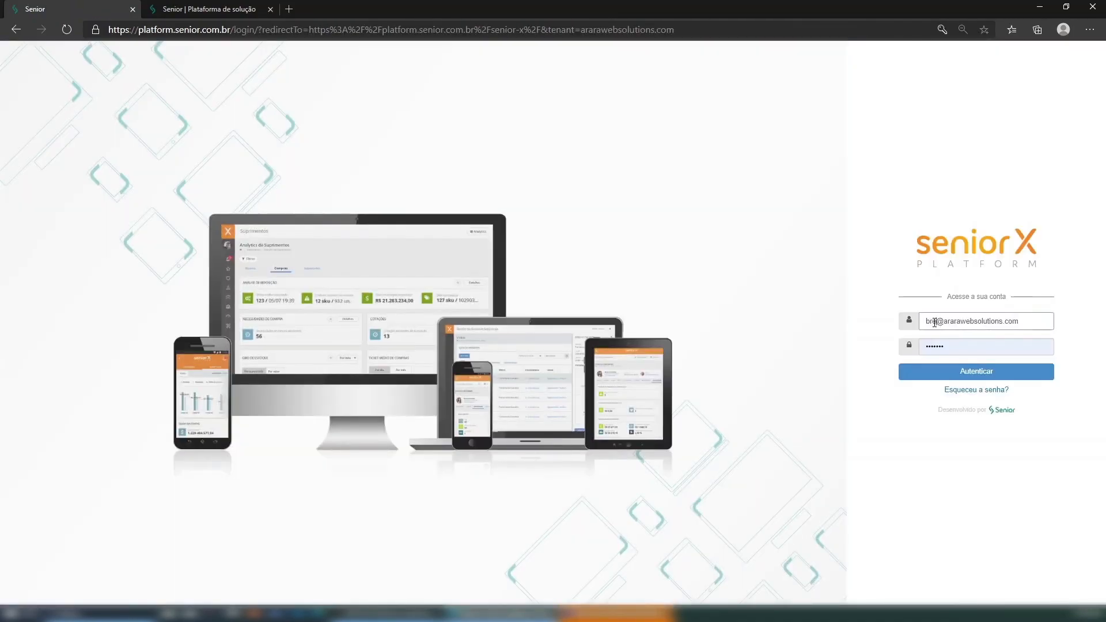
left_click(950, 342)
left_click(934, 371)
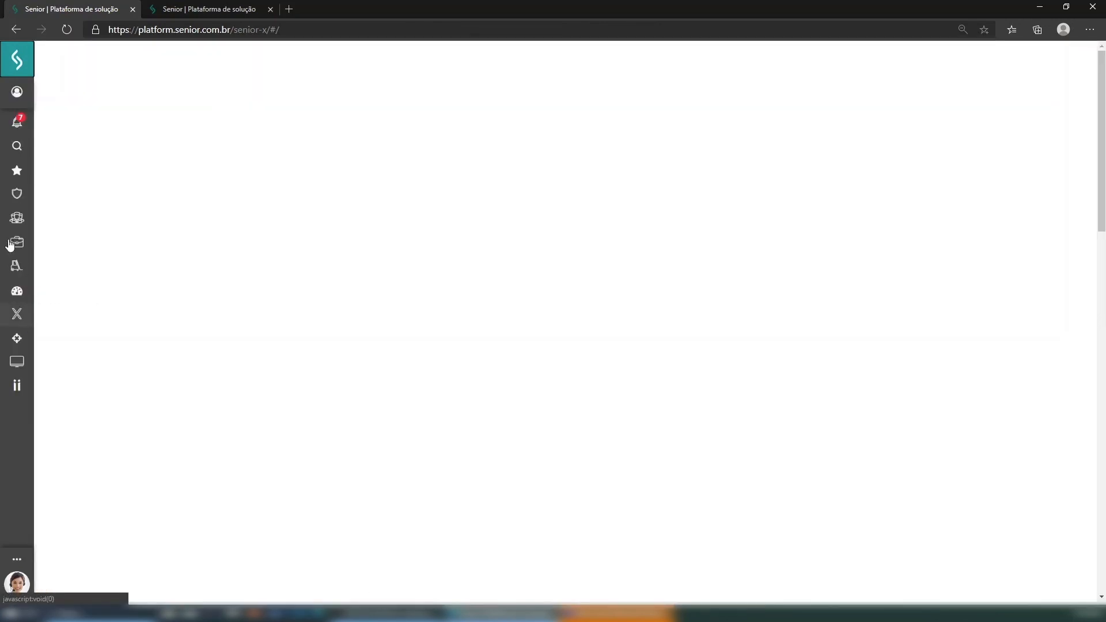
- From BPM > Central de Tarefas, start a new Matrícula no curso request
left_click(16, 314)
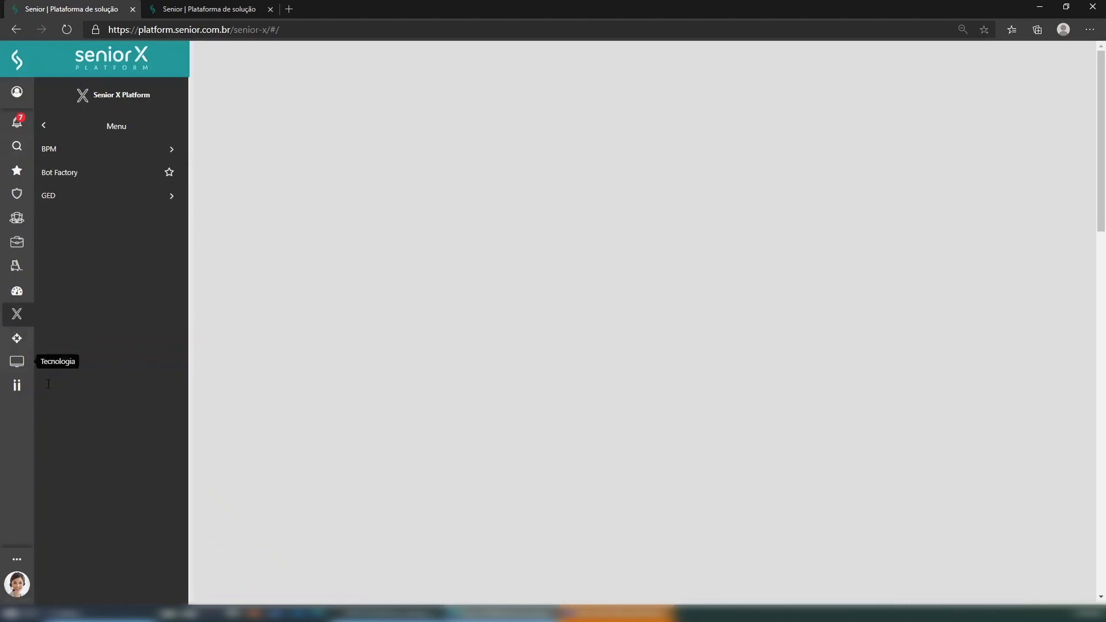
left_click(79, 153)
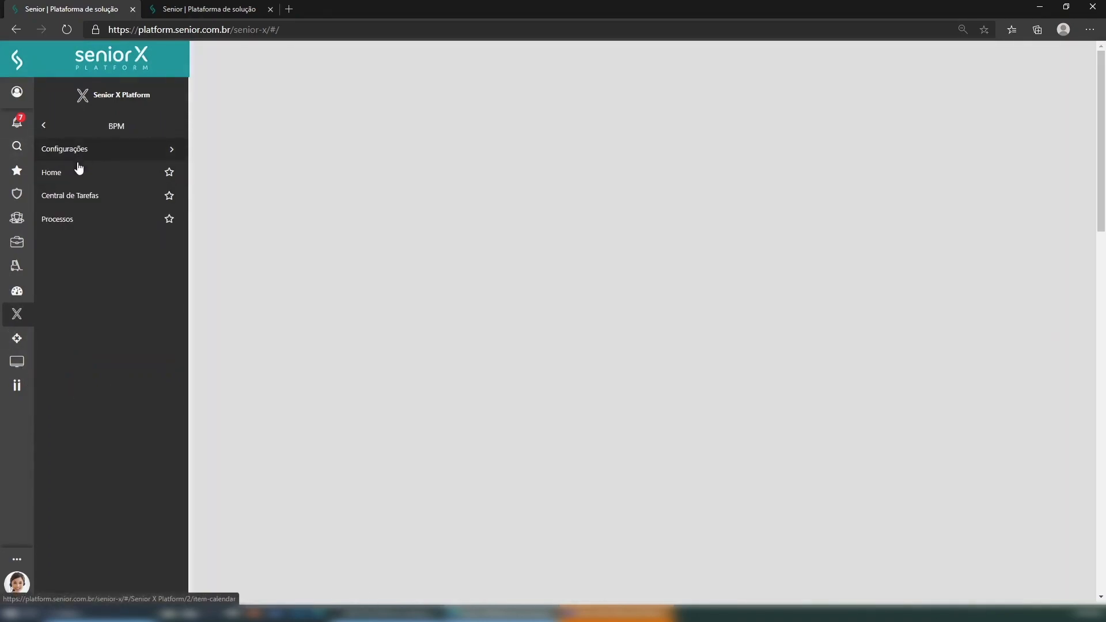
left_click(84, 200)
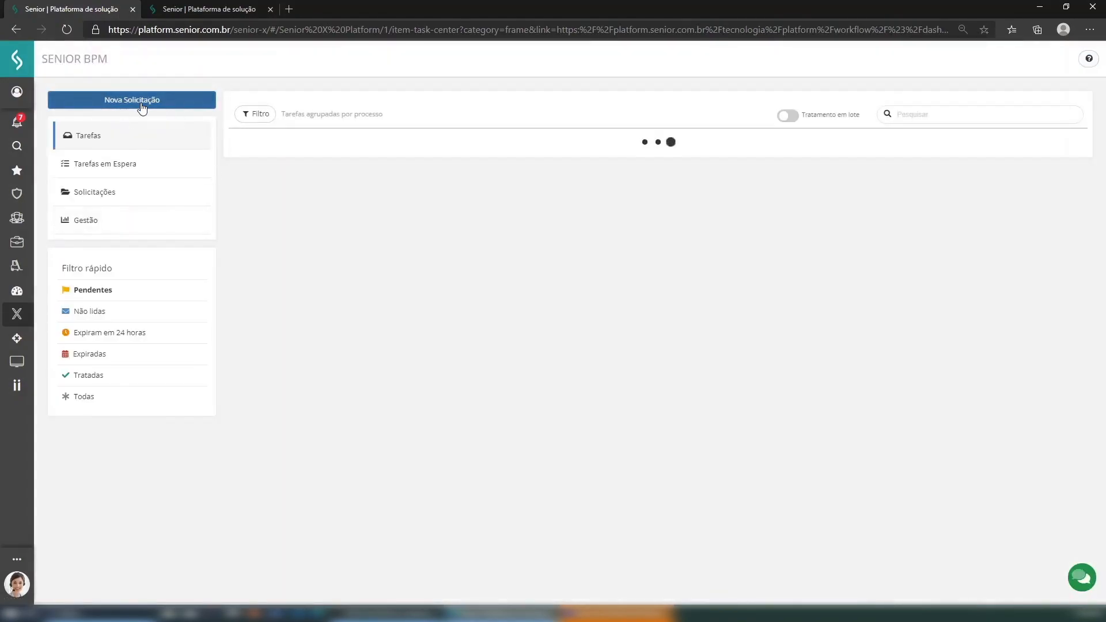
left_click(141, 108)
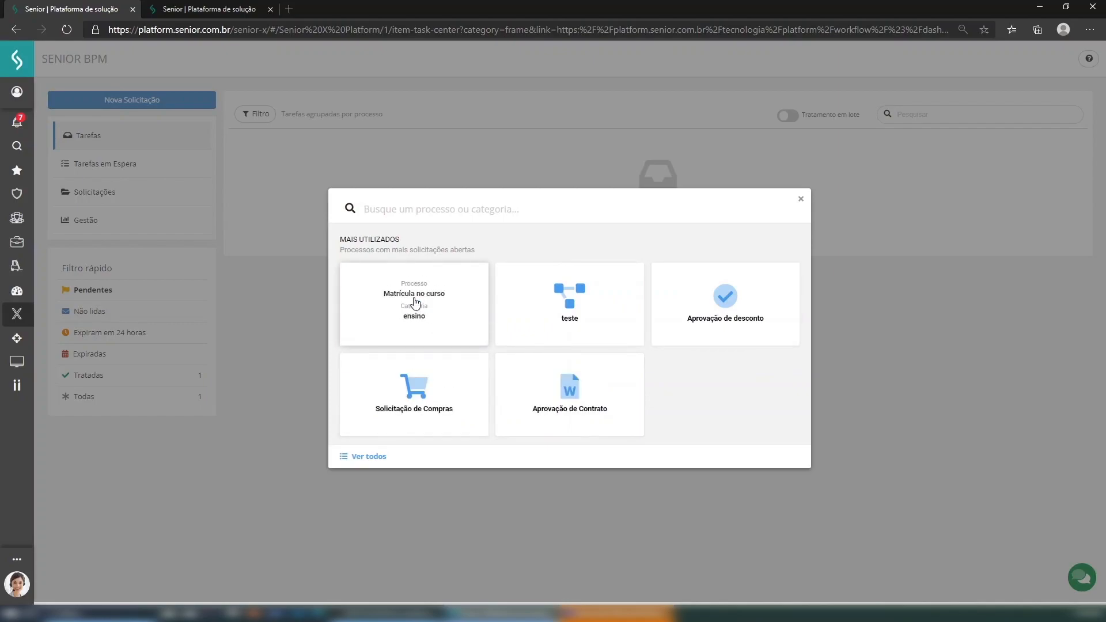
left_click(397, 298)
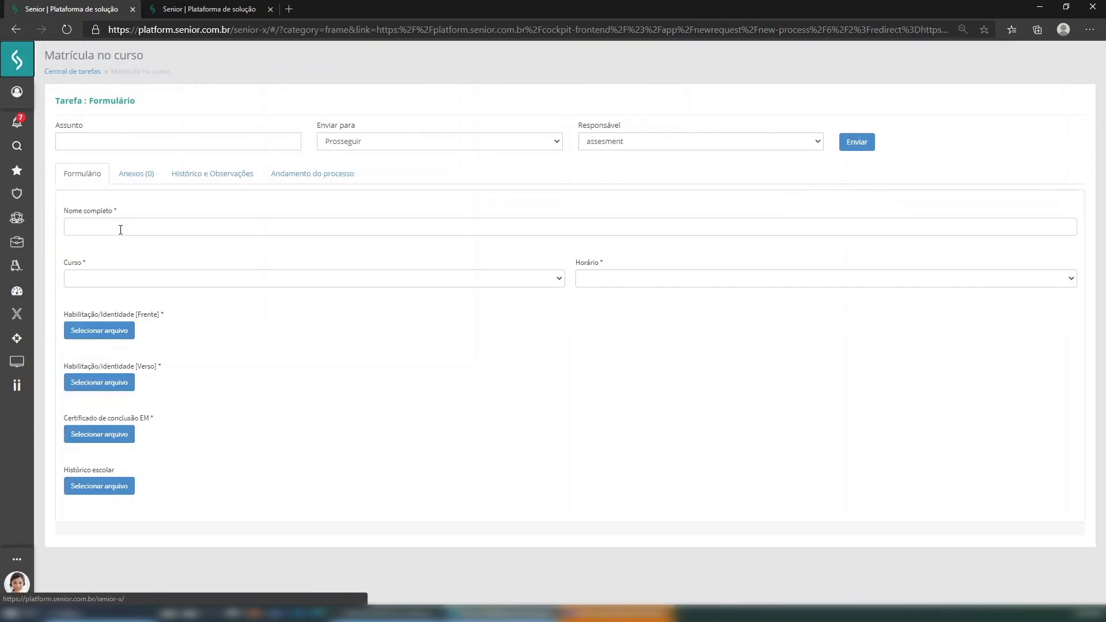
- Enter the applicant's full name, choose course Java and schedule 08:00 - 12:00
left_click(126, 224)
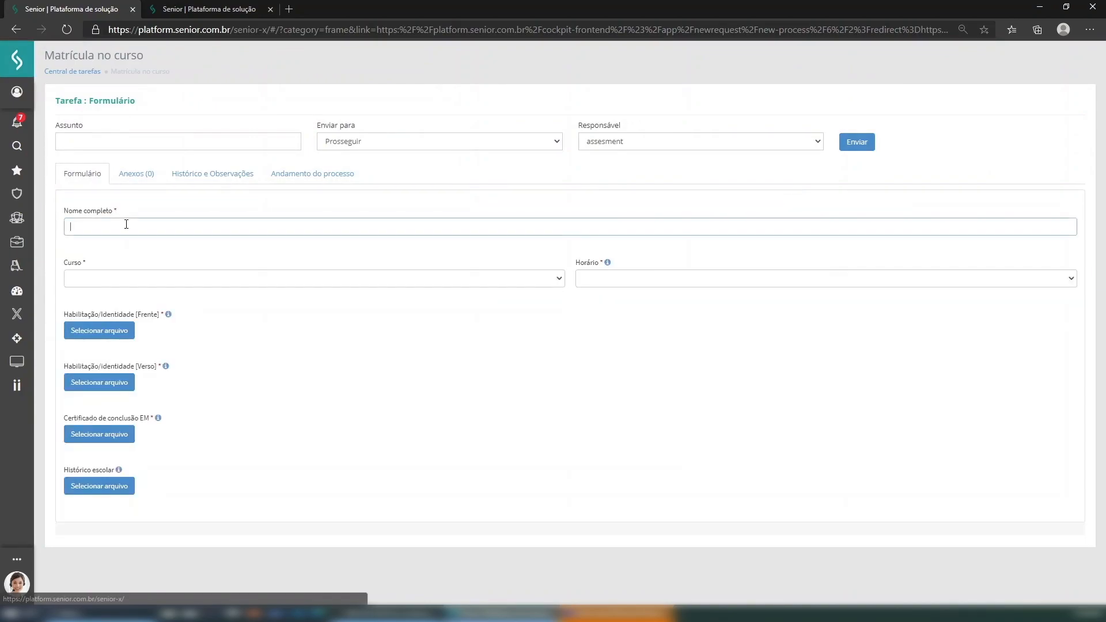
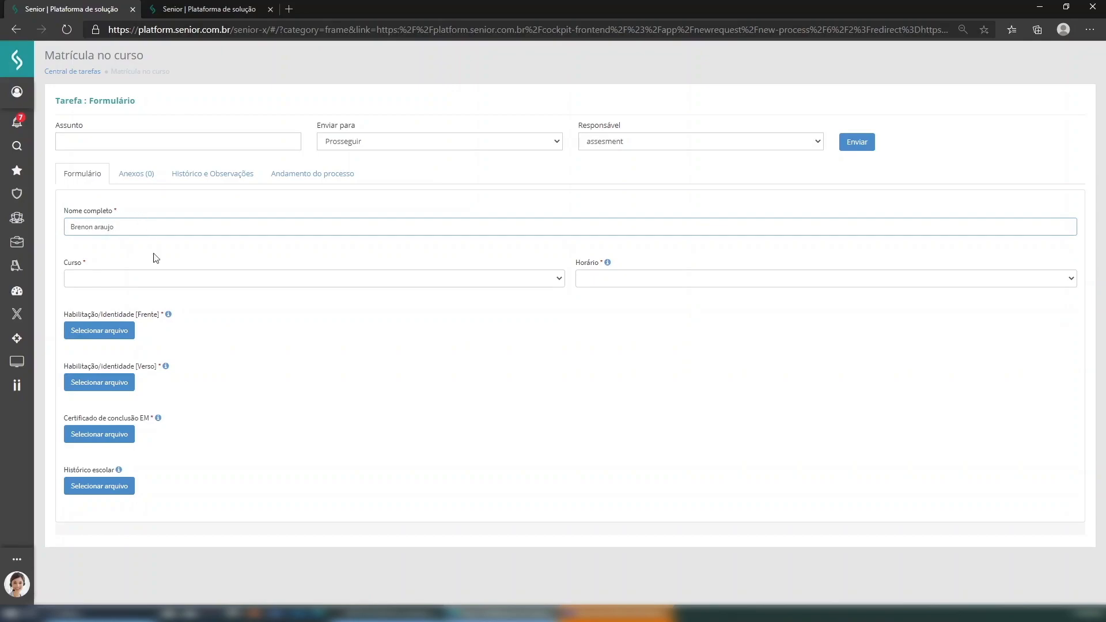
left_click(169, 282)
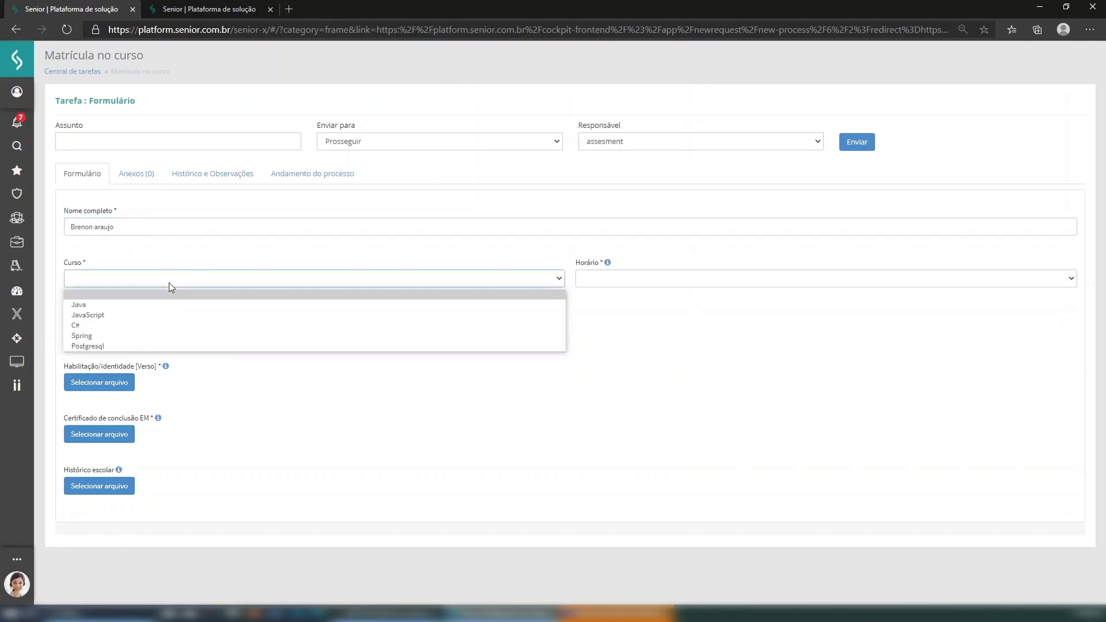
left_click(151, 306)
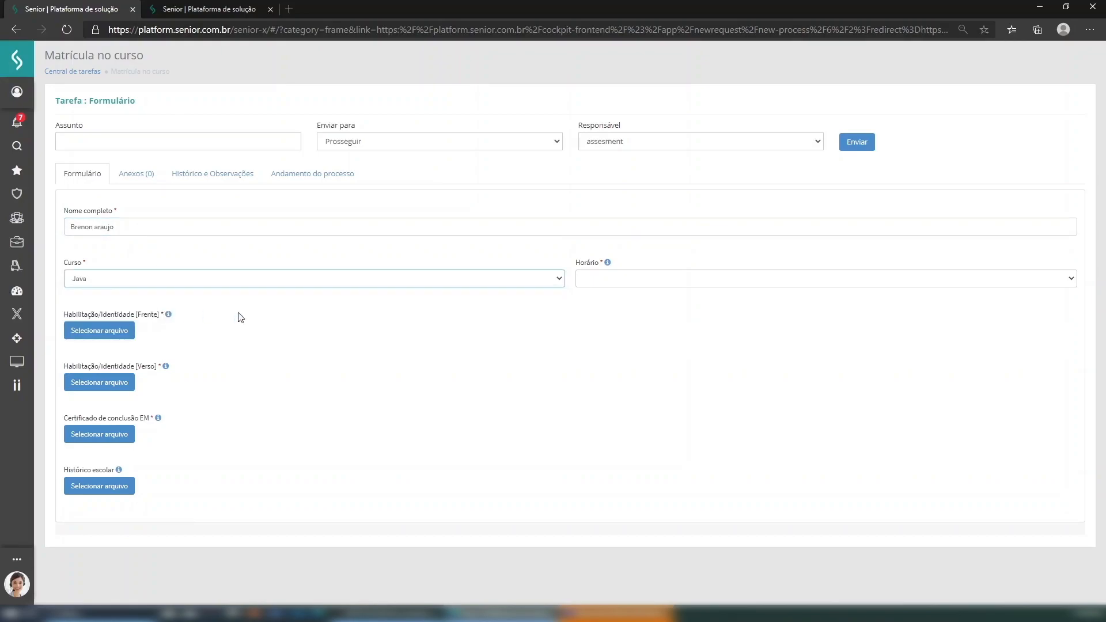
left_click(673, 282)
left_click(628, 306)
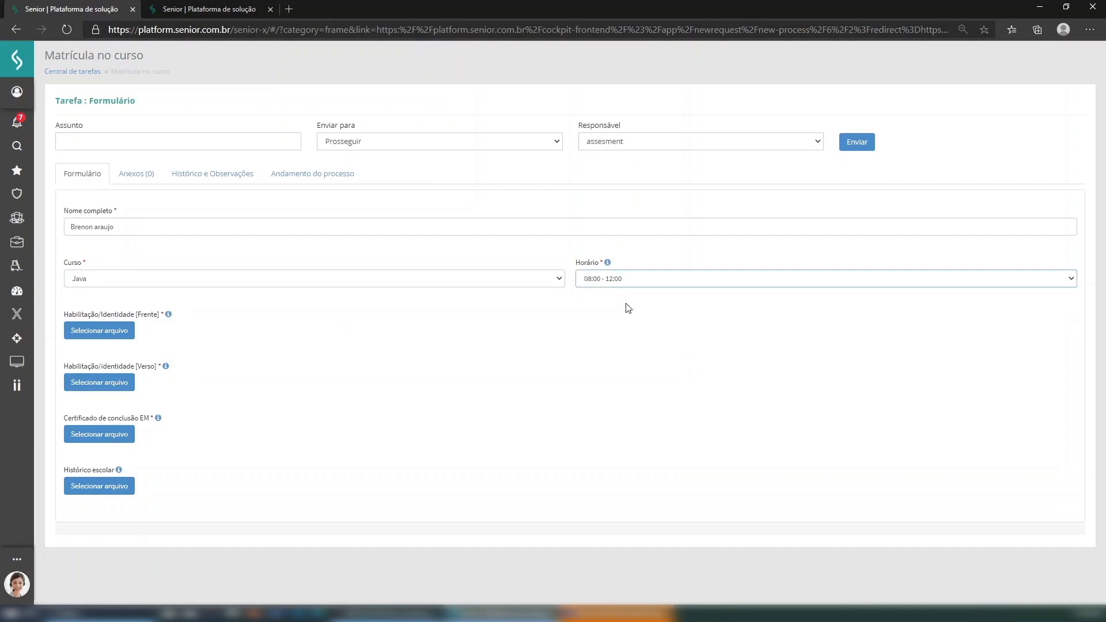
left_click(118, 337)
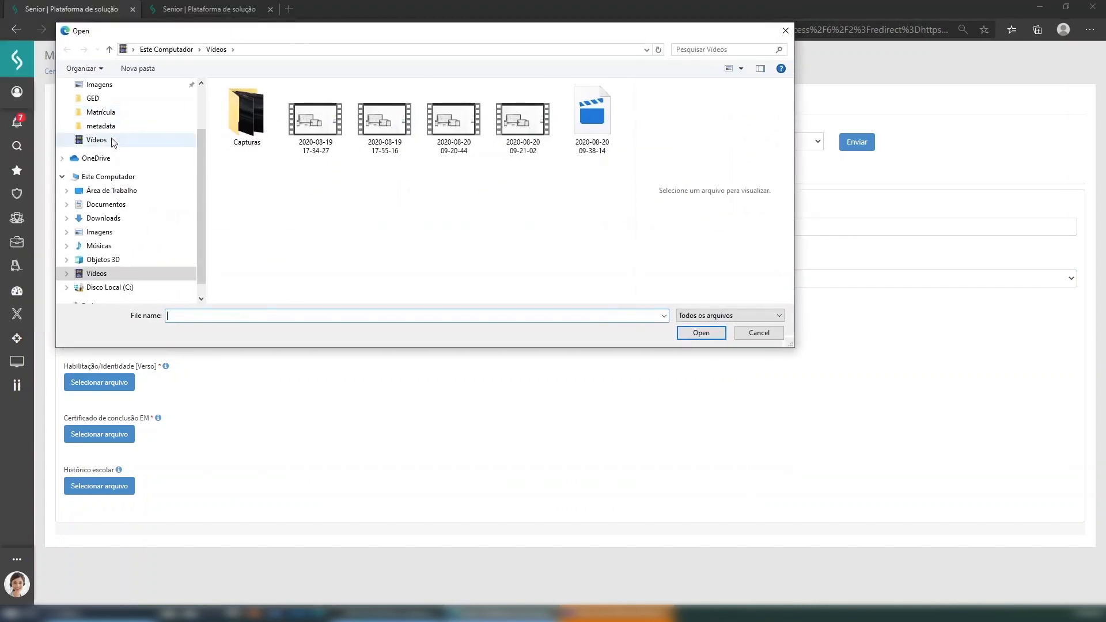
- Attach cnh_bean_frente.pdf, cnh_bean_verso.pdf and certificado.pdf from Documentos > Matricula
left_click(121, 208)
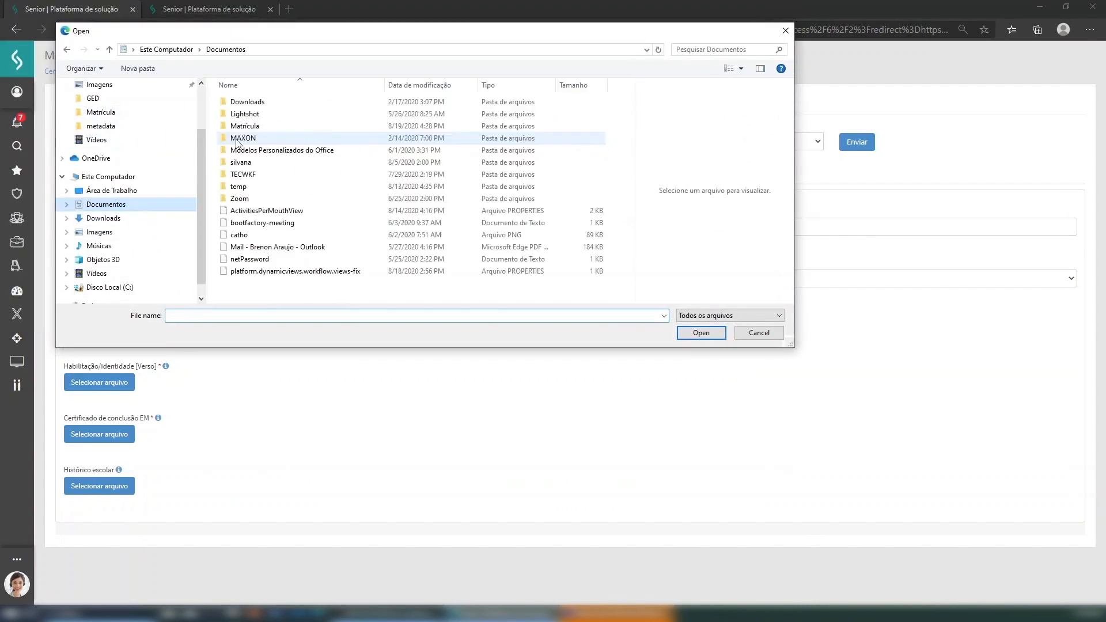
double_click(302, 131)
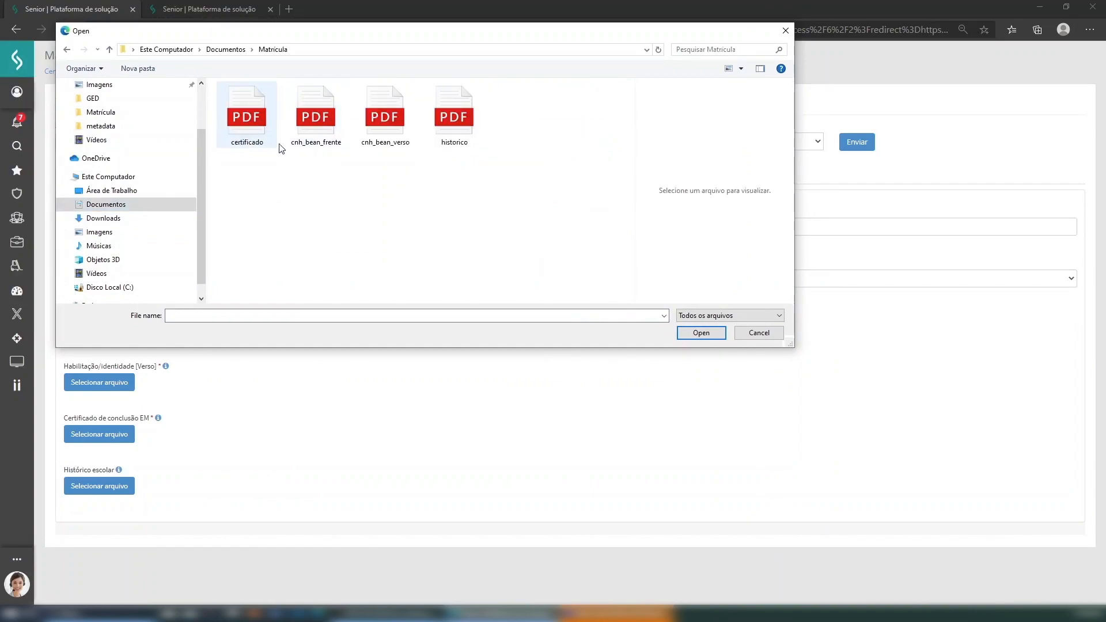
left_click(326, 131)
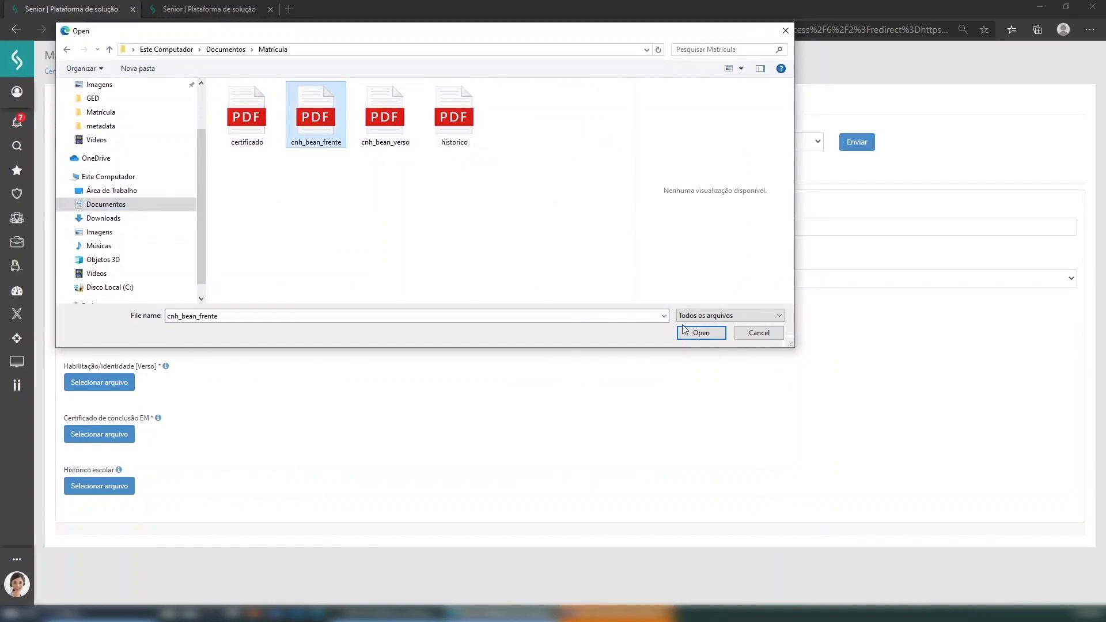
left_click(706, 339)
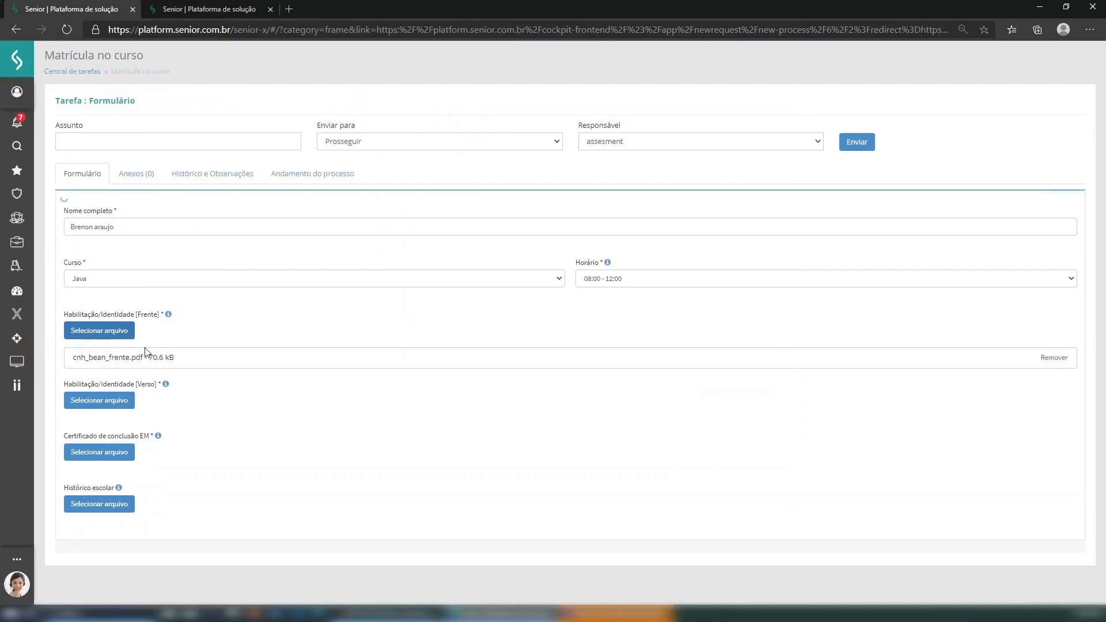
left_click(127, 404)
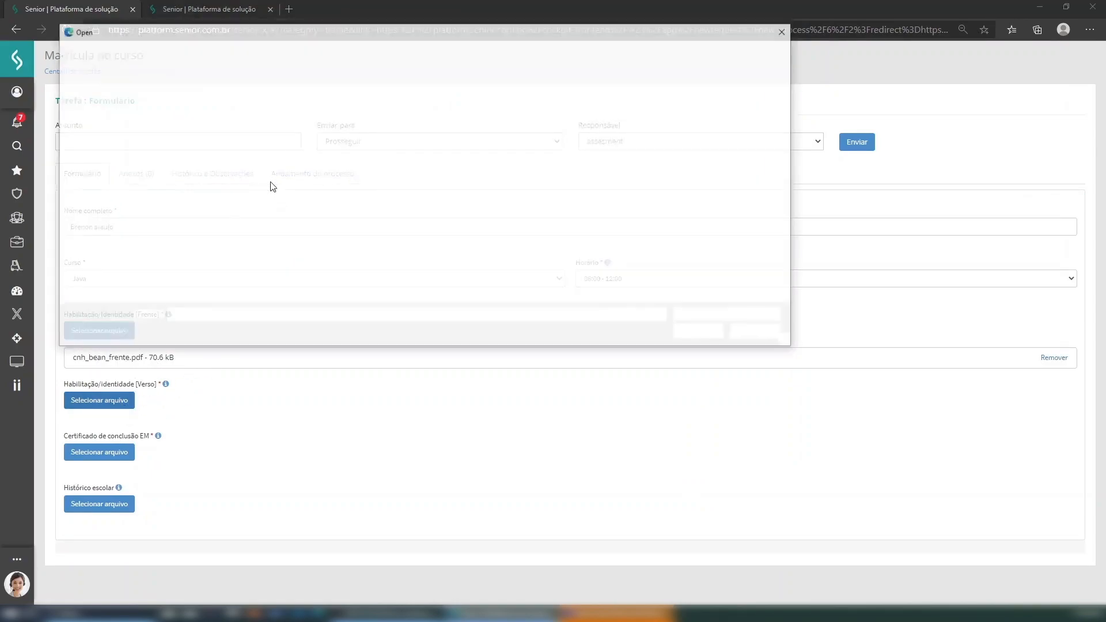
left_click(379, 130)
left_click(723, 336)
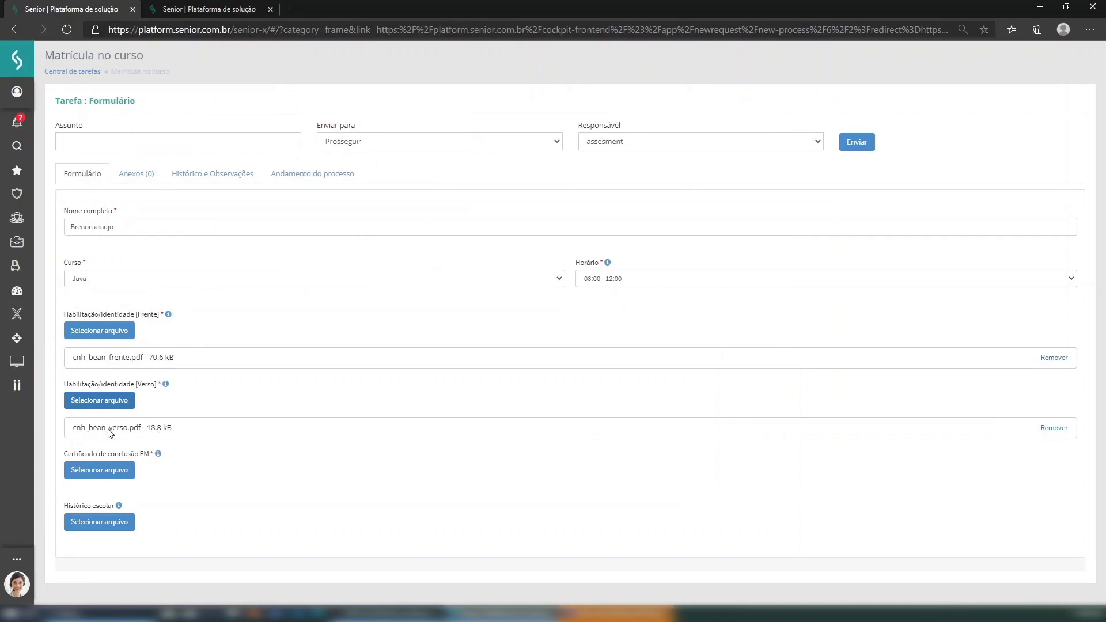
left_click(113, 474)
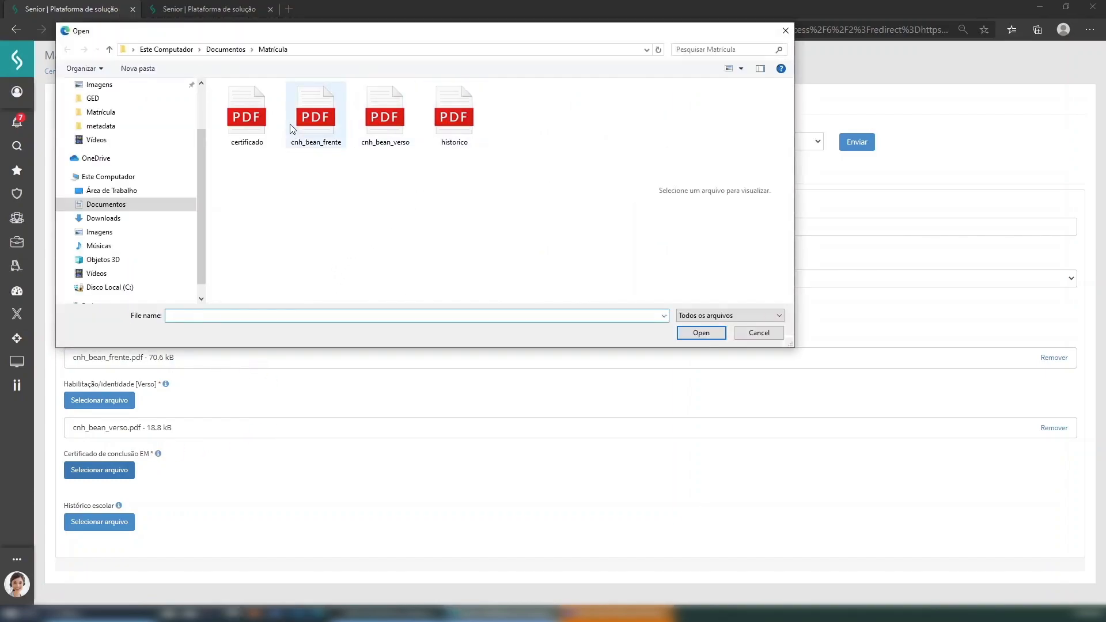
left_click(247, 116)
left_click(701, 334)
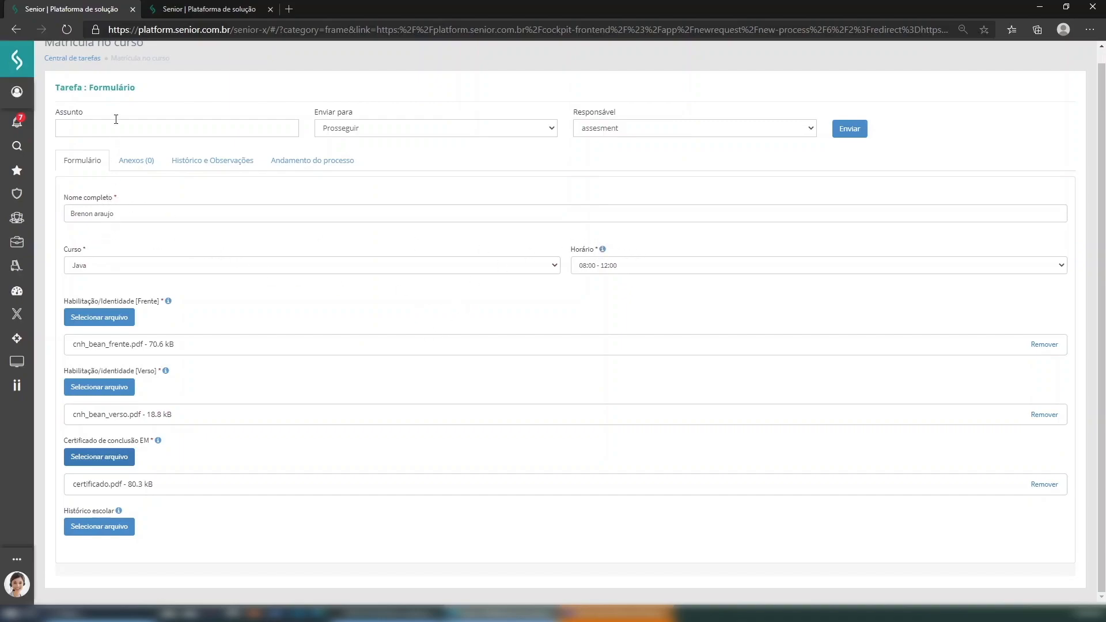
- Set the subject to Matrícula, keep assesment as responsible, and submit the request
left_click(109, 130)
type("Ma")
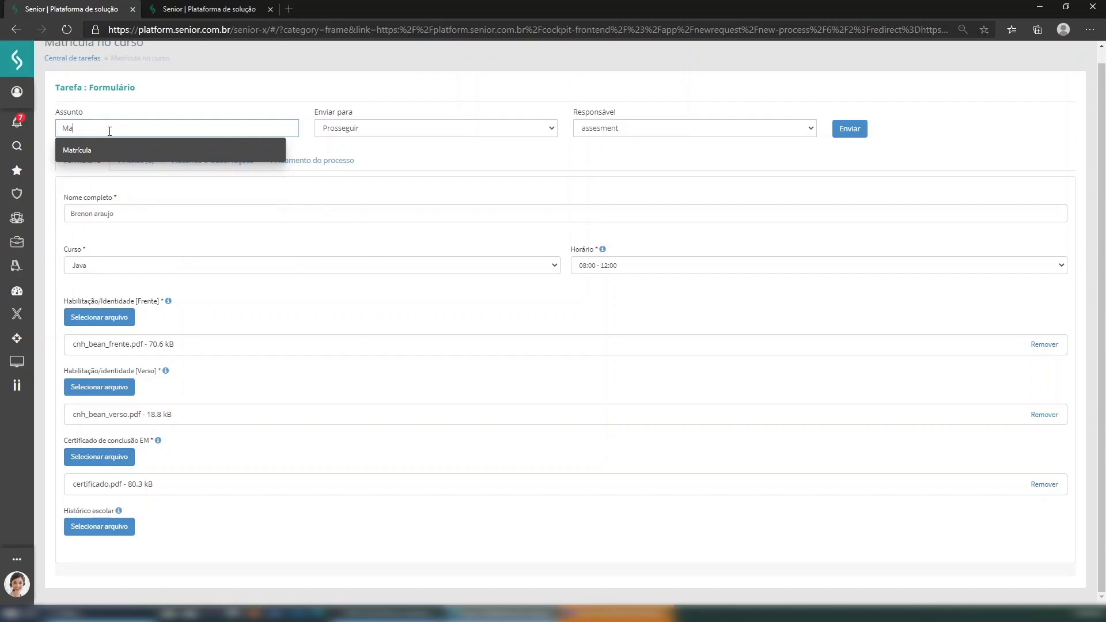
type("tr")
key("Down")
key("Return")
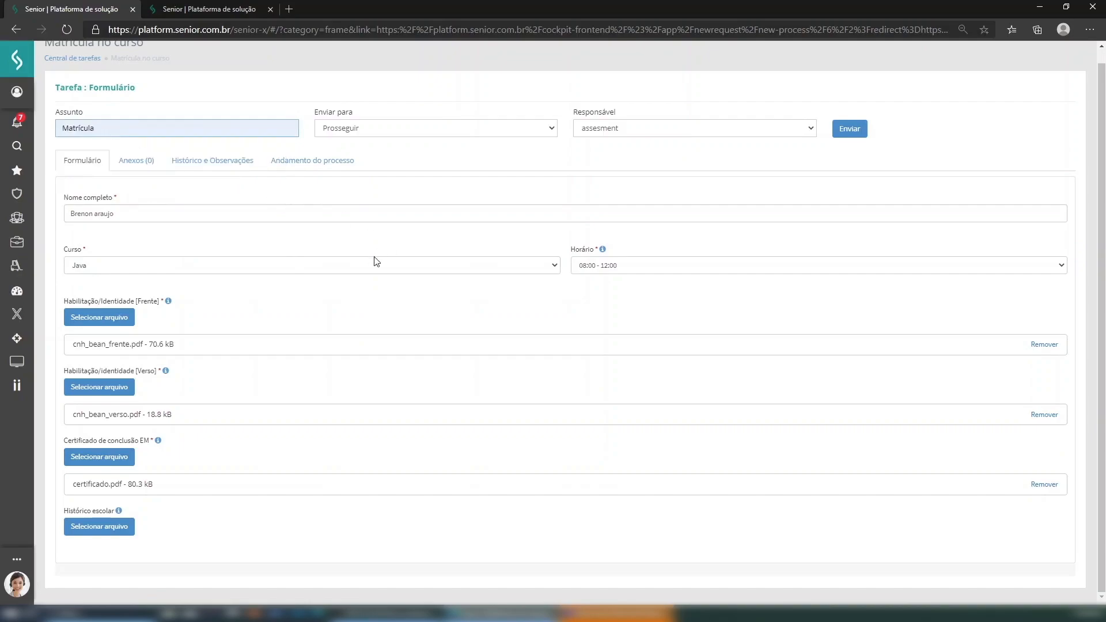
left_click(720, 131)
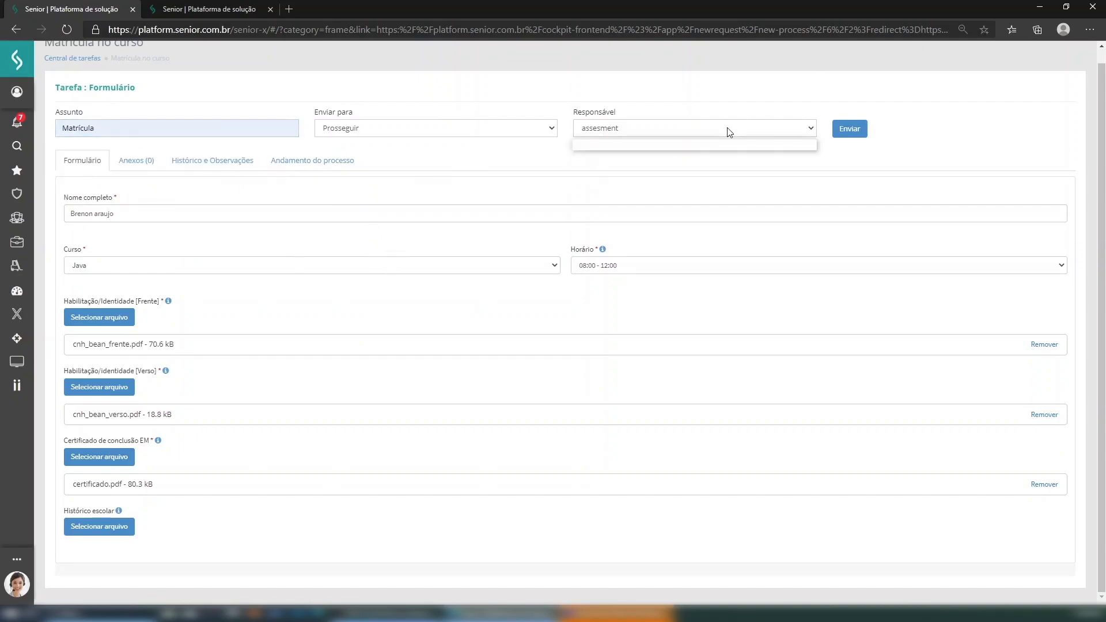
left_click(568, 159)
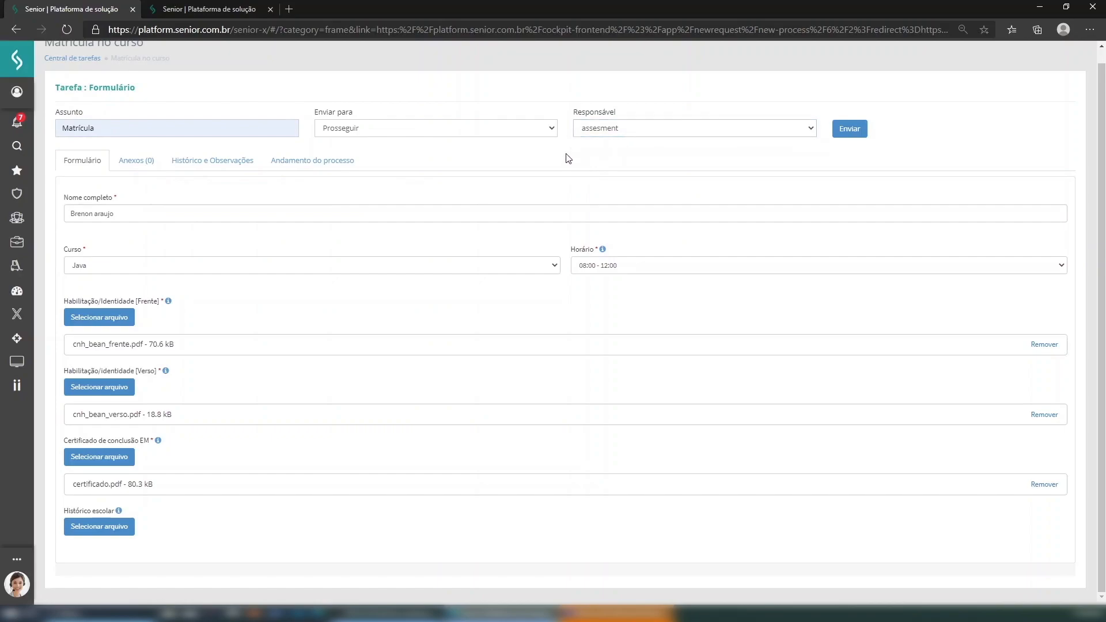
scroll(634, 231, "up", 1)
left_click(850, 142)
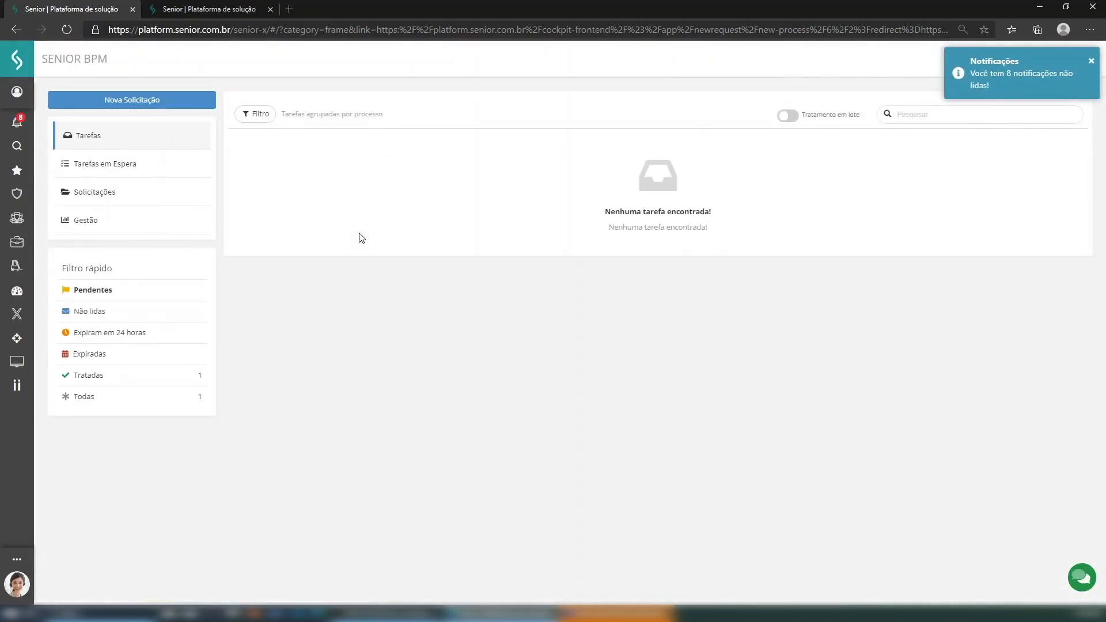
- Sign out of the current account
left_click(15, 128)
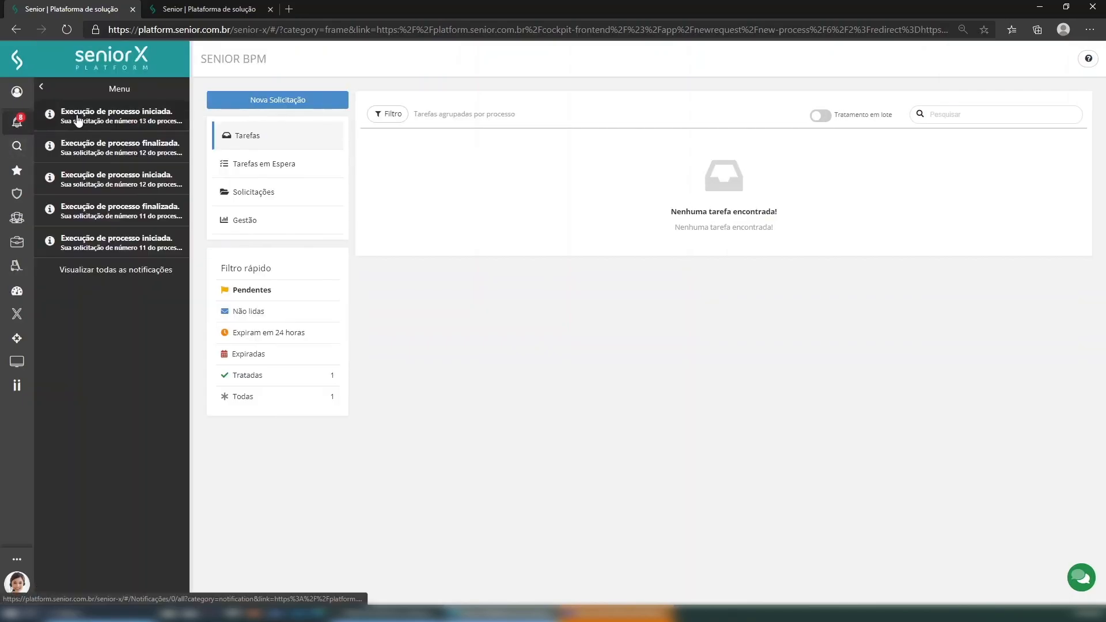
left_click(15, 118)
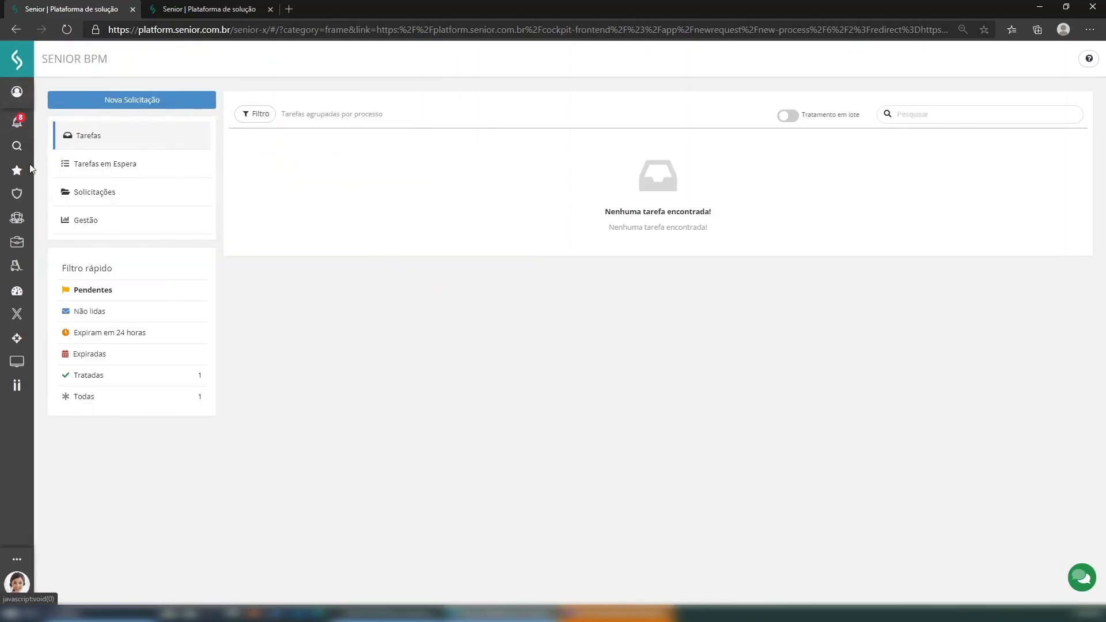
left_click(15, 93)
left_click(84, 200)
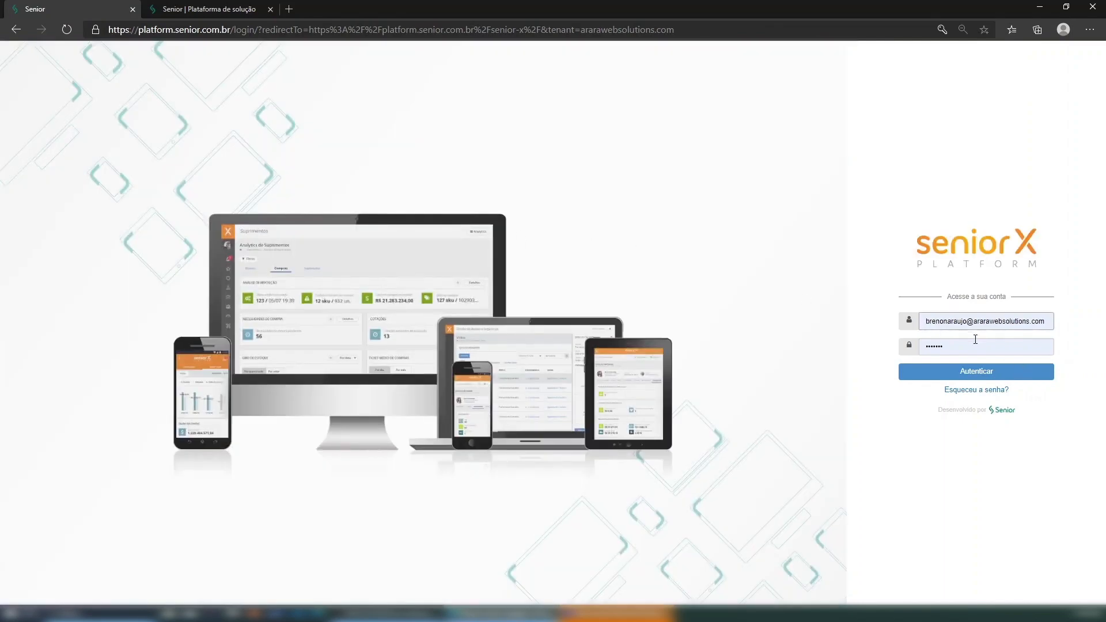
- Sign in with the saved reviewer login and open the Revisão task from the Nova pendência notification
double_click(942, 321)
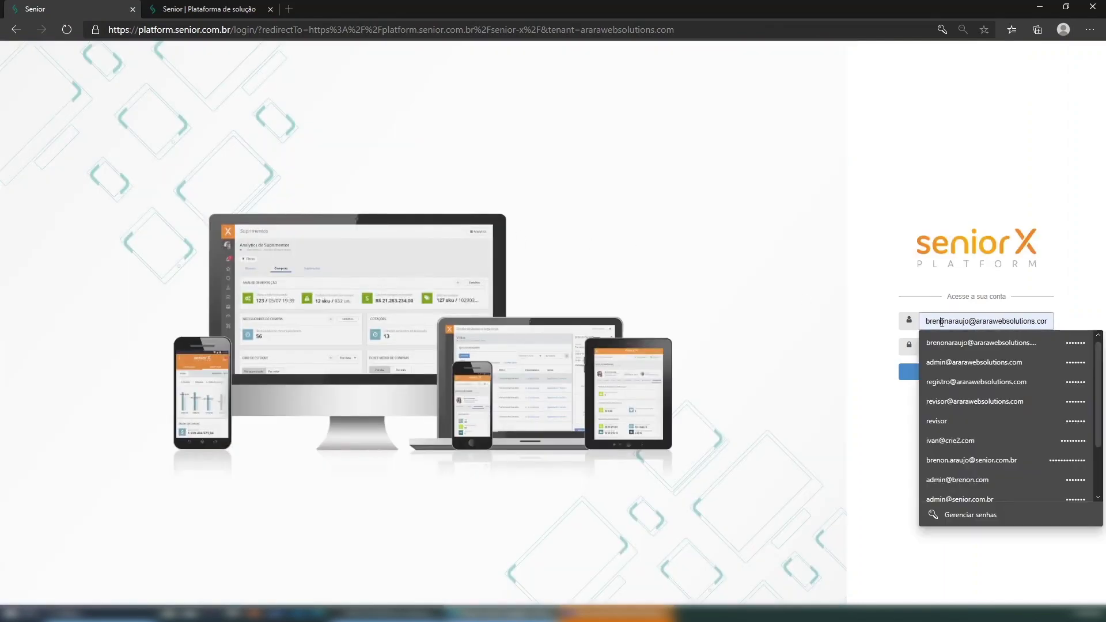
left_click(960, 401)
left_click(978, 374)
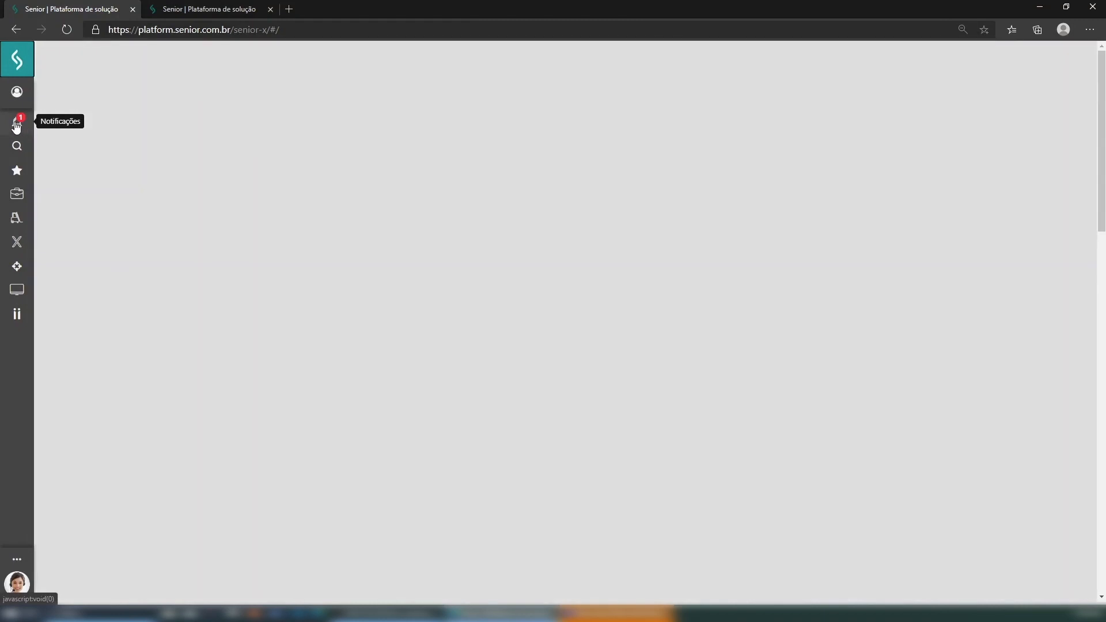
left_click(17, 124)
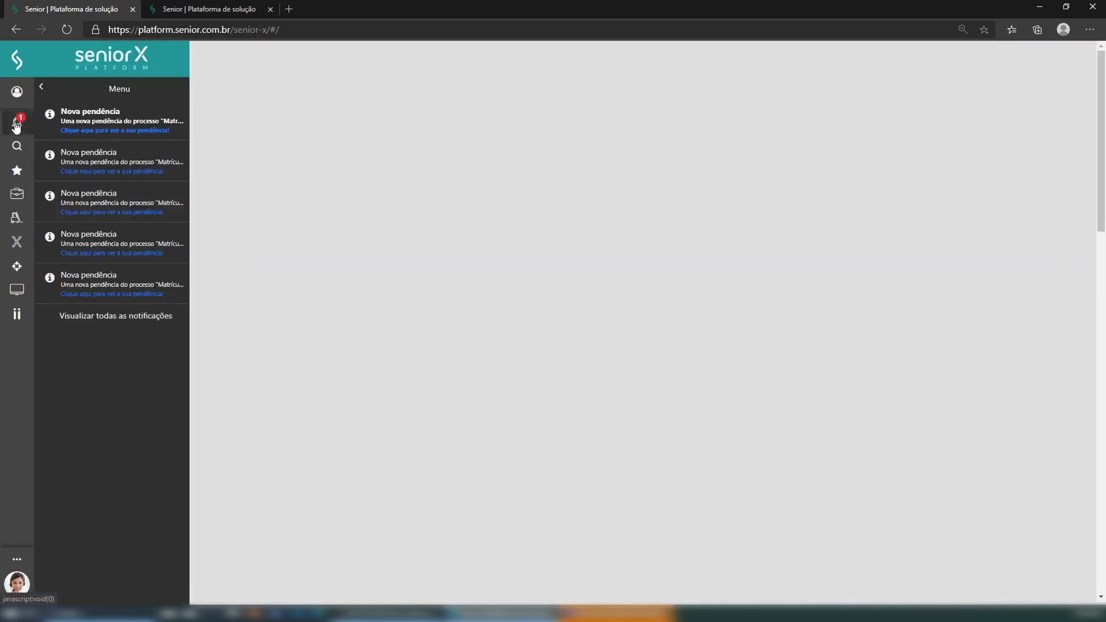
left_click(82, 129)
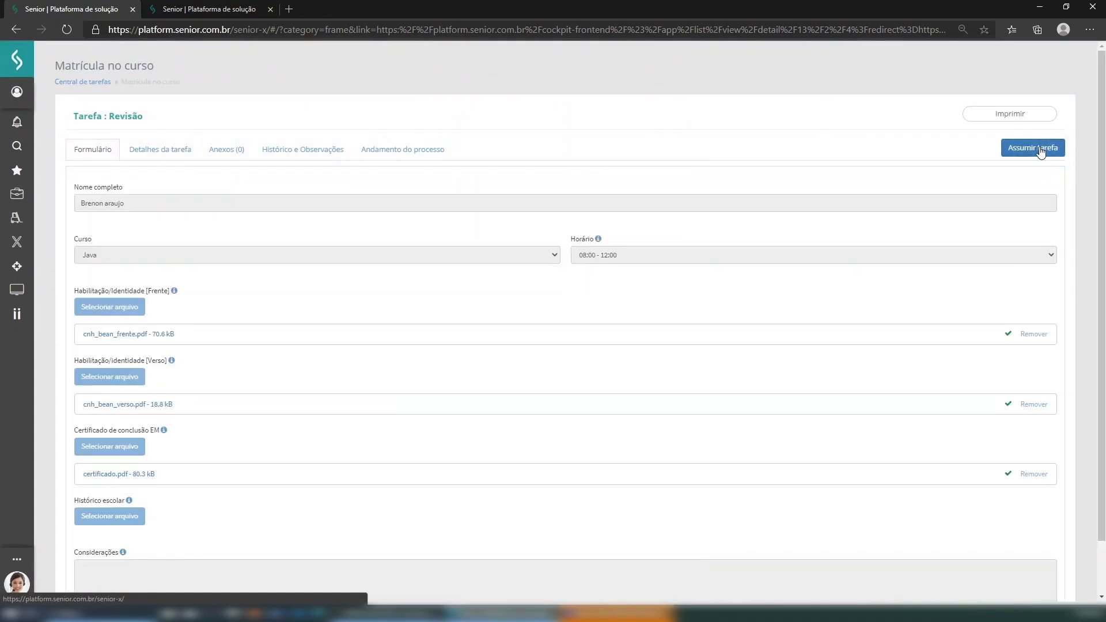
- Take ownership of the Revisão task with Assumir tarefa and look over the form
left_click(1039, 149)
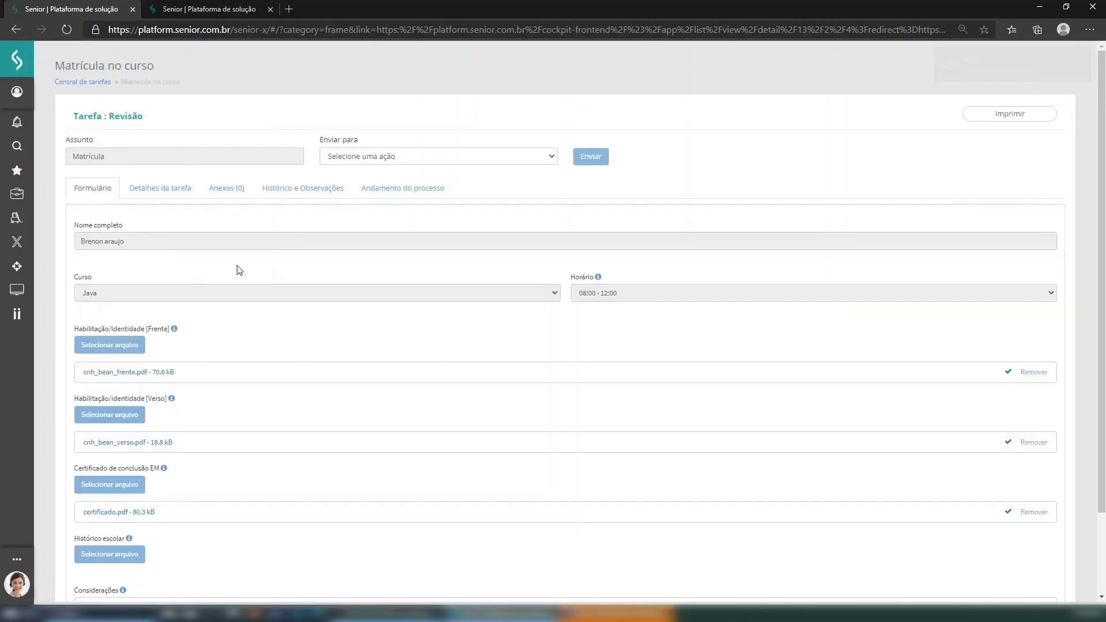
scroll(148, 289, "down", 3)
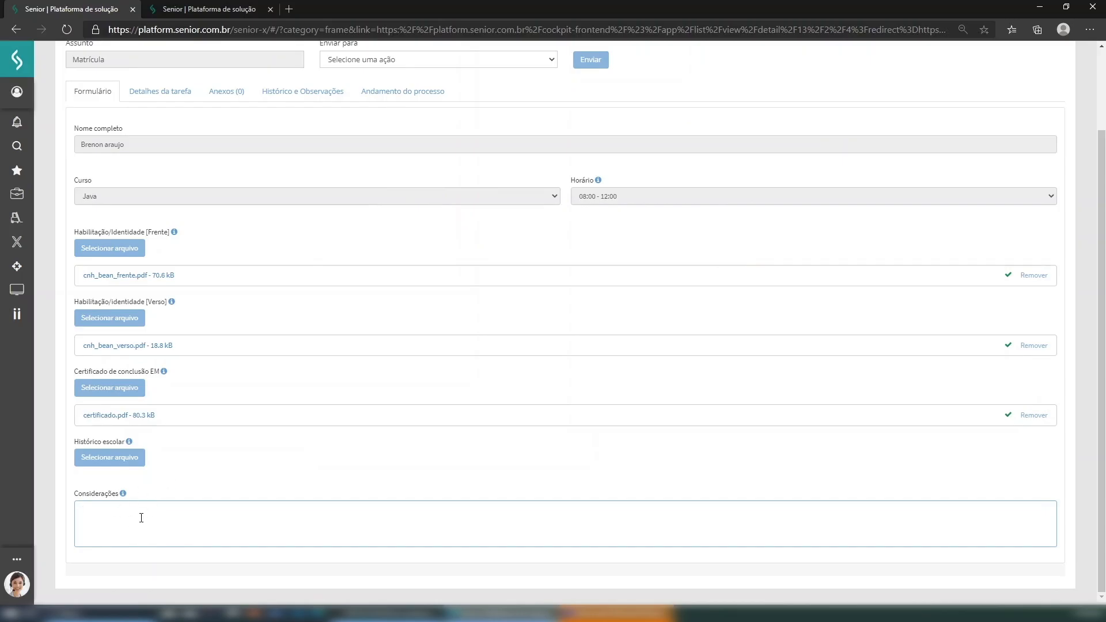
scroll(168, 504, "up", 3)
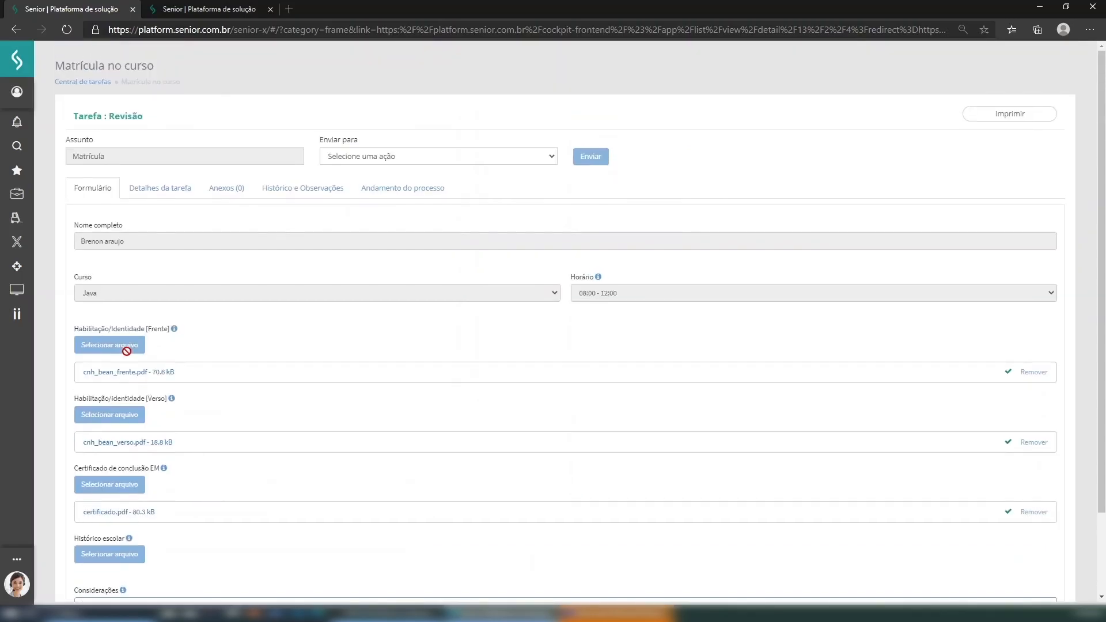
- Open and review the cnh_bean_frente.pdf attachment, then close it and return to the form
left_click(123, 373)
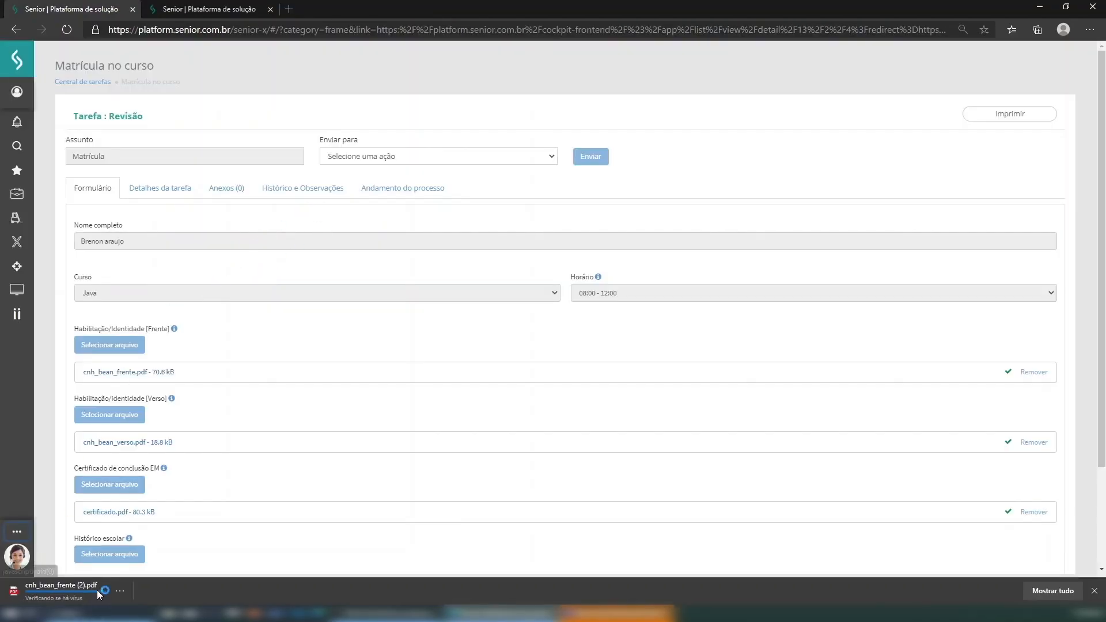
left_click(64, 586)
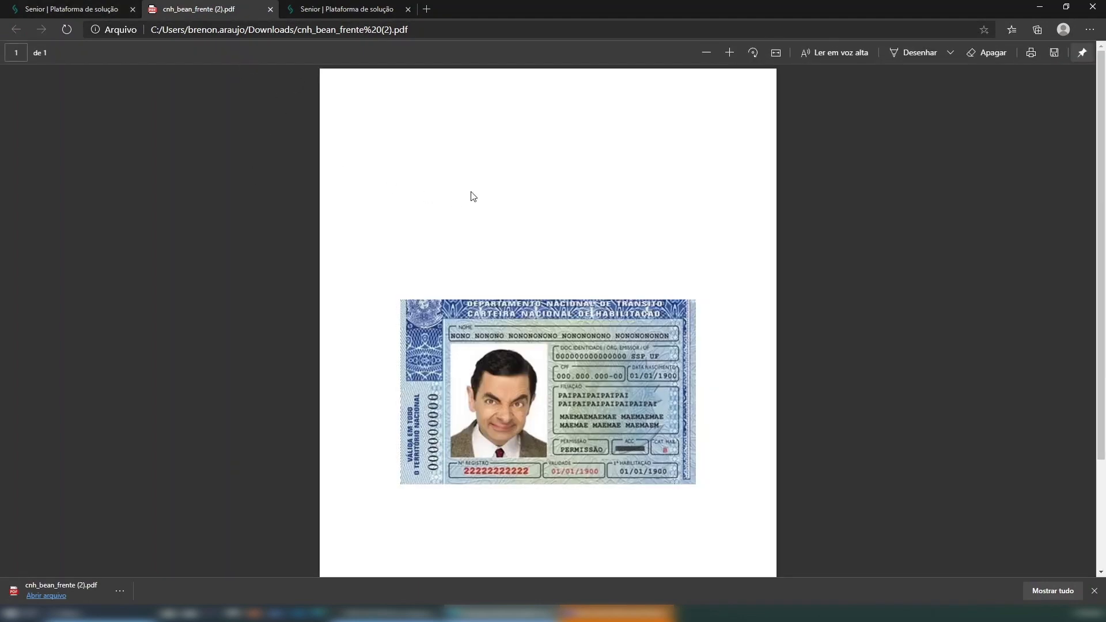
key("ctrl+w")
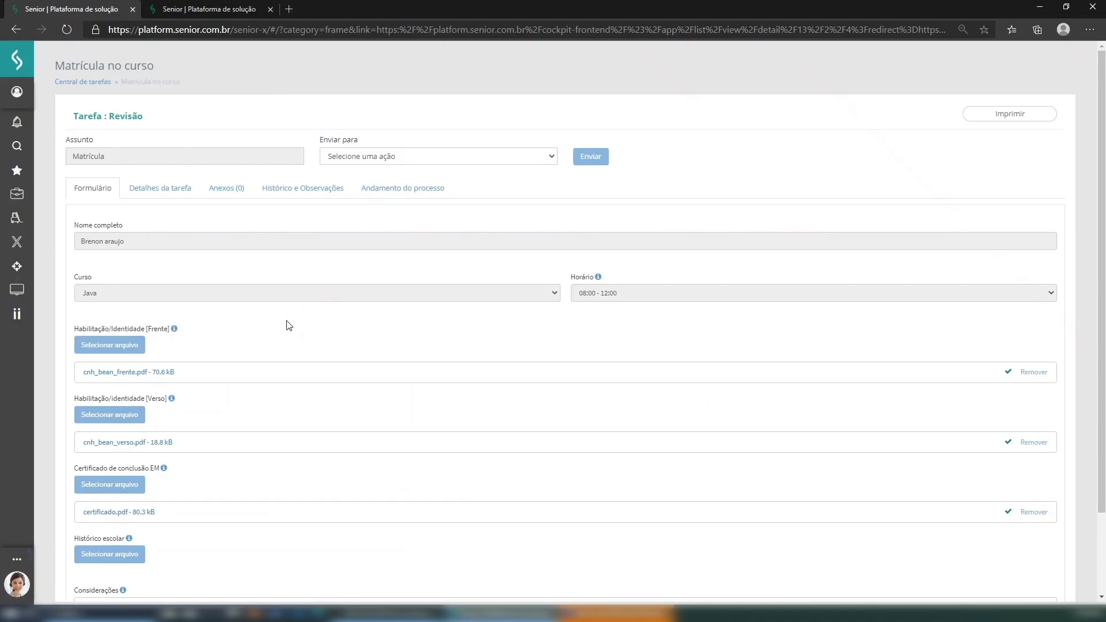
scroll(251, 333, "down", 2)
scroll(252, 333, "up", 2)
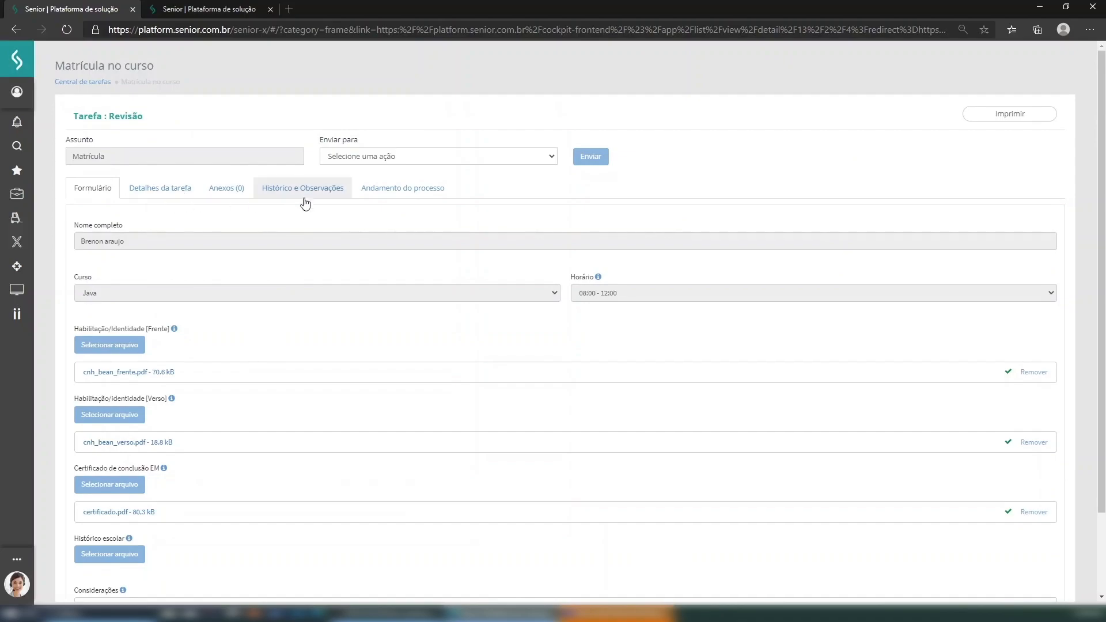
- Check the process flow diagram, then return to the enrollment form's review considerations field
left_click(388, 194)
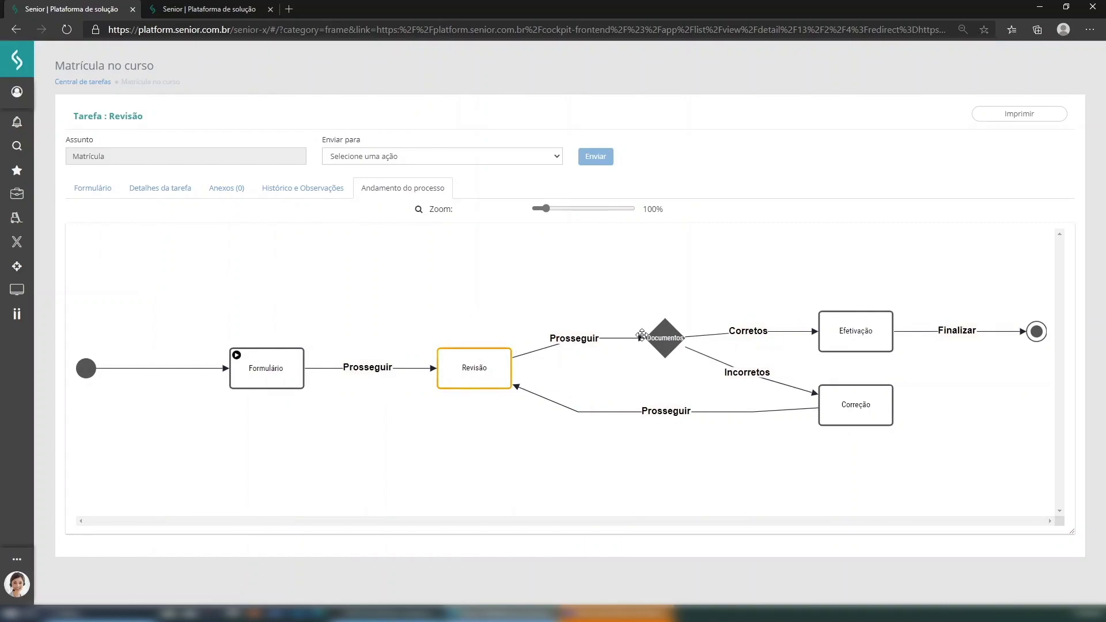
left_click(86, 188)
scroll(289, 331, "down", 2)
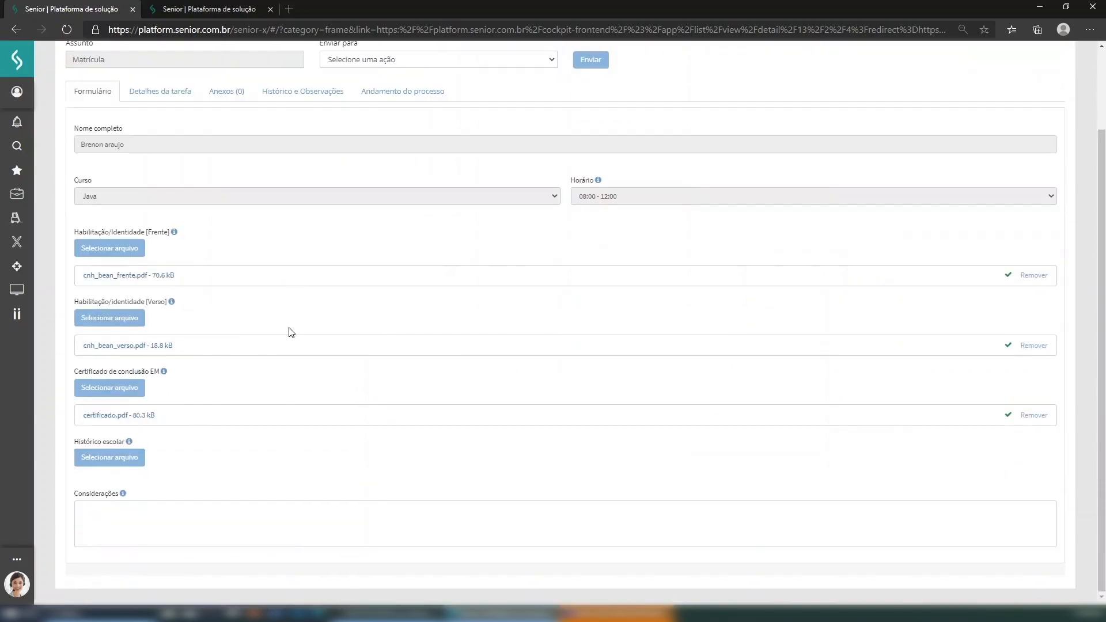
left_click(243, 517)
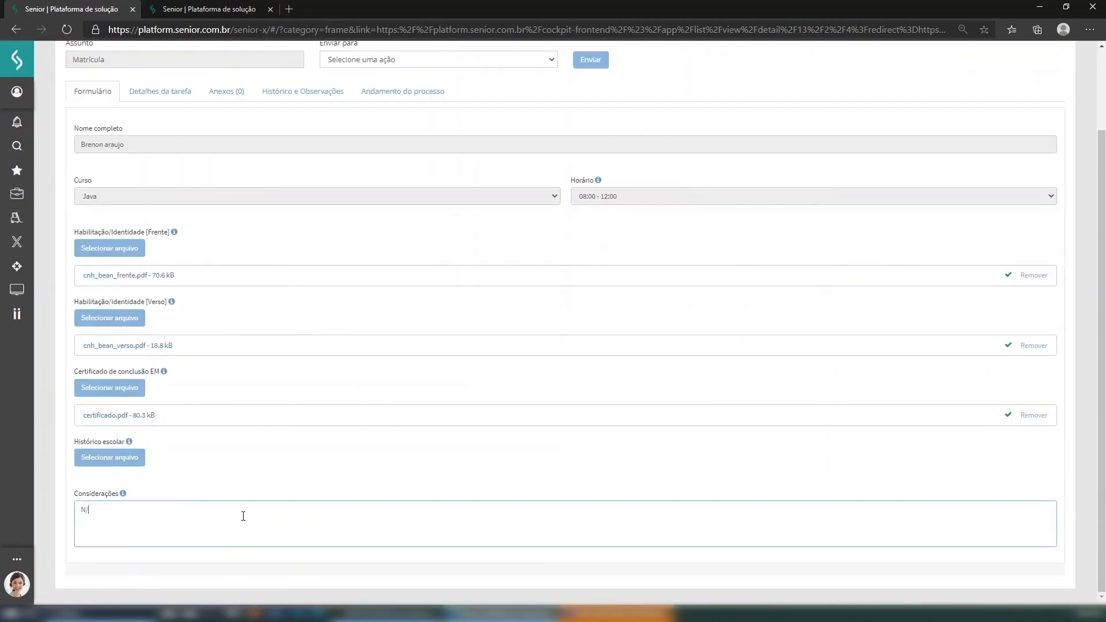
scroll(352, 314, "up", 2)
- Set Enviar para to Corretos and keep register as the Responsável
left_click(507, 155)
left_click(437, 184)
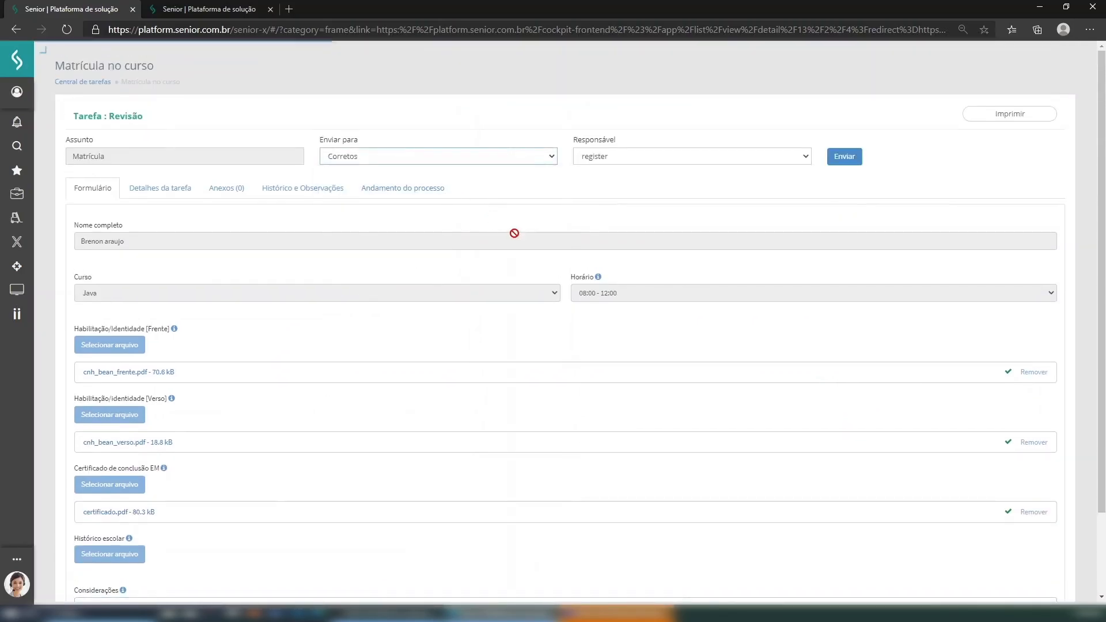
scroll(576, 173, "down", 2)
scroll(709, 135, "up", 2)
left_click(722, 162)
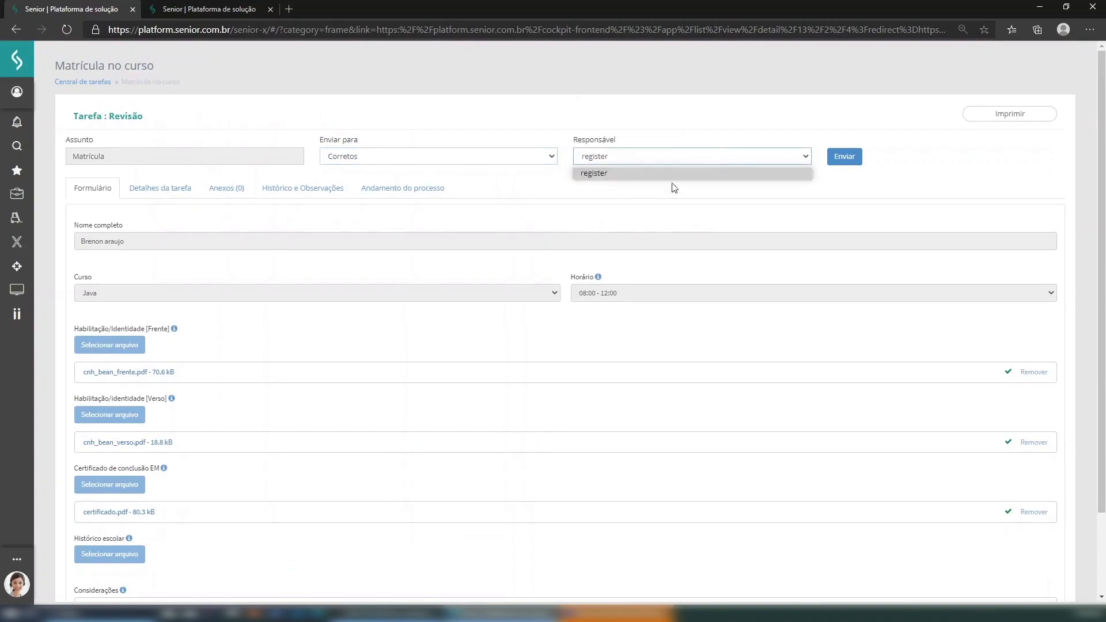
left_click(629, 171)
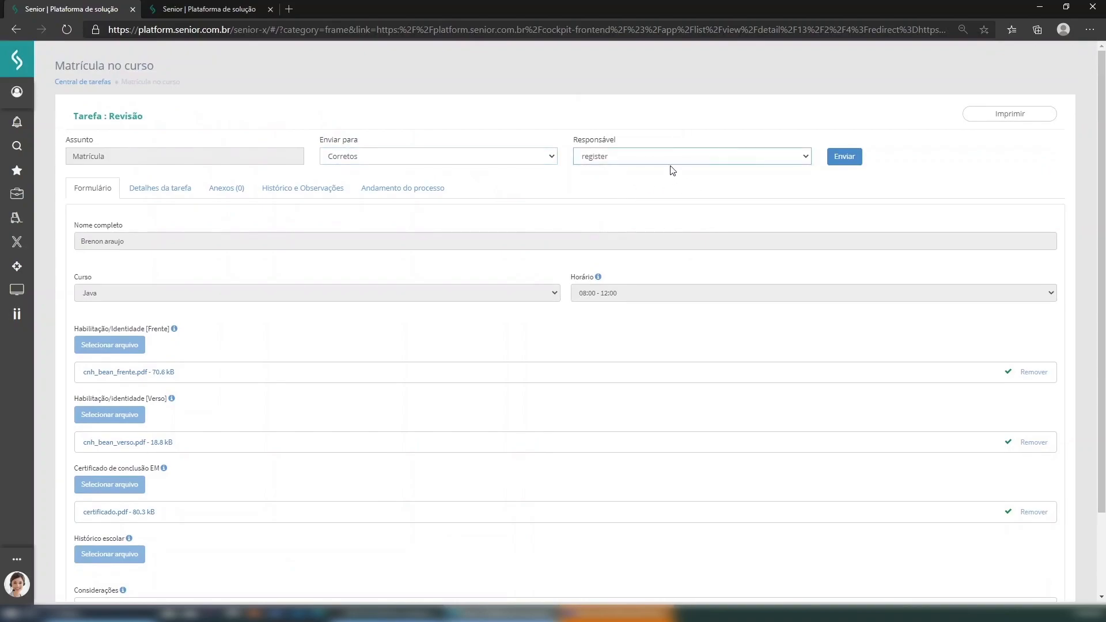
scroll(666, 173, "down", 1)
scroll(666, 174, "up", 1)
- Submit the reviewed enrollment and sign out of the platform
left_click(845, 158)
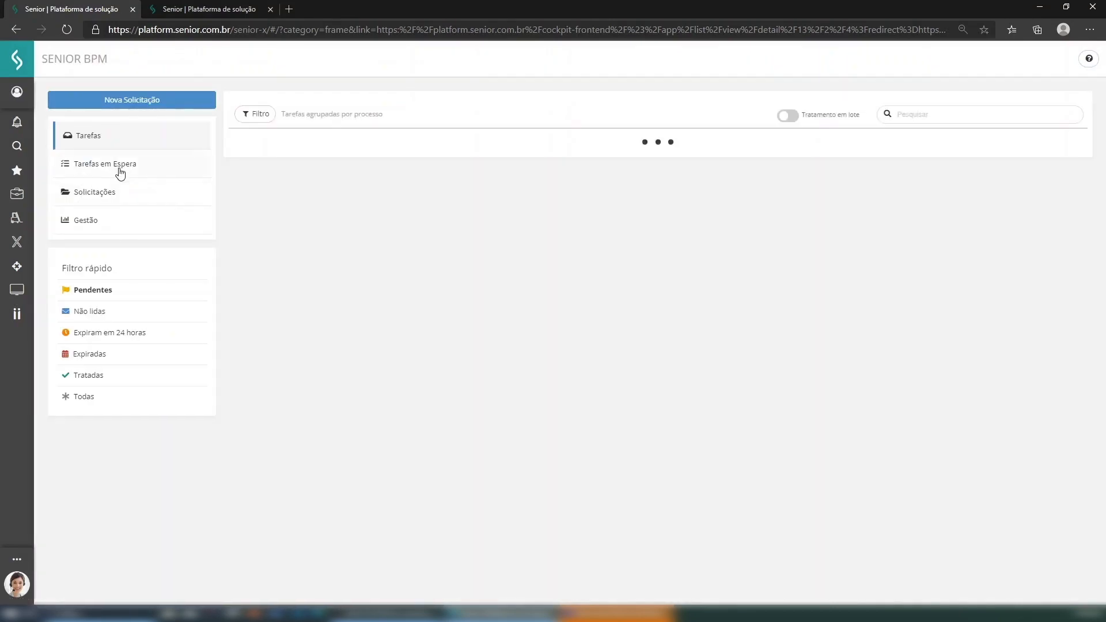
left_click(17, 93)
left_click(84, 206)
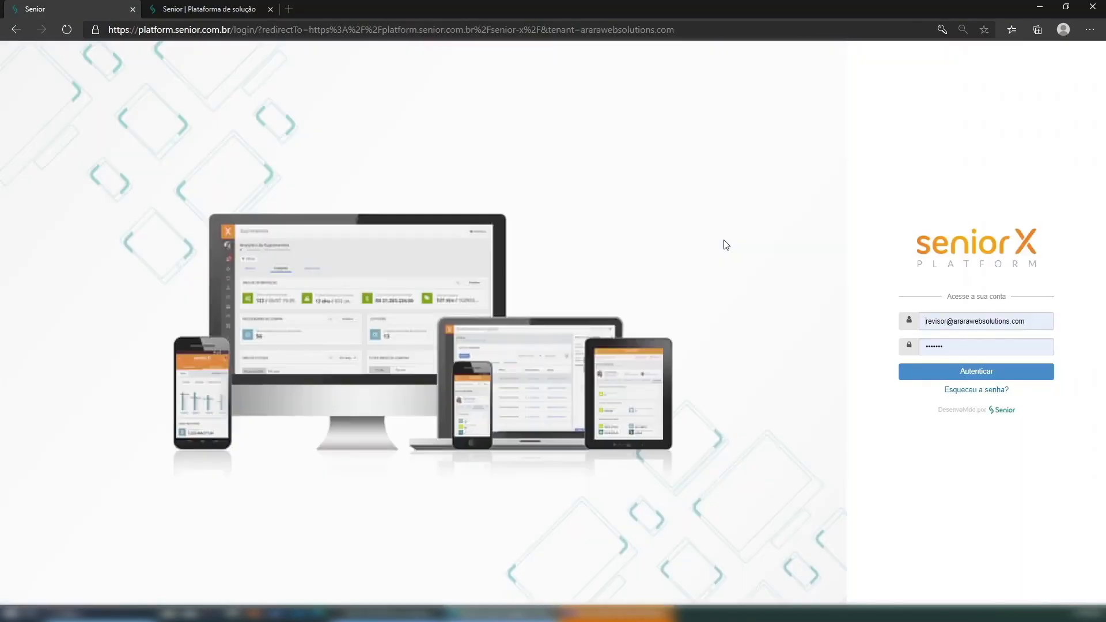
- Sign in with the saved registro login and open the new Efetivação pending task
double_click(932, 322)
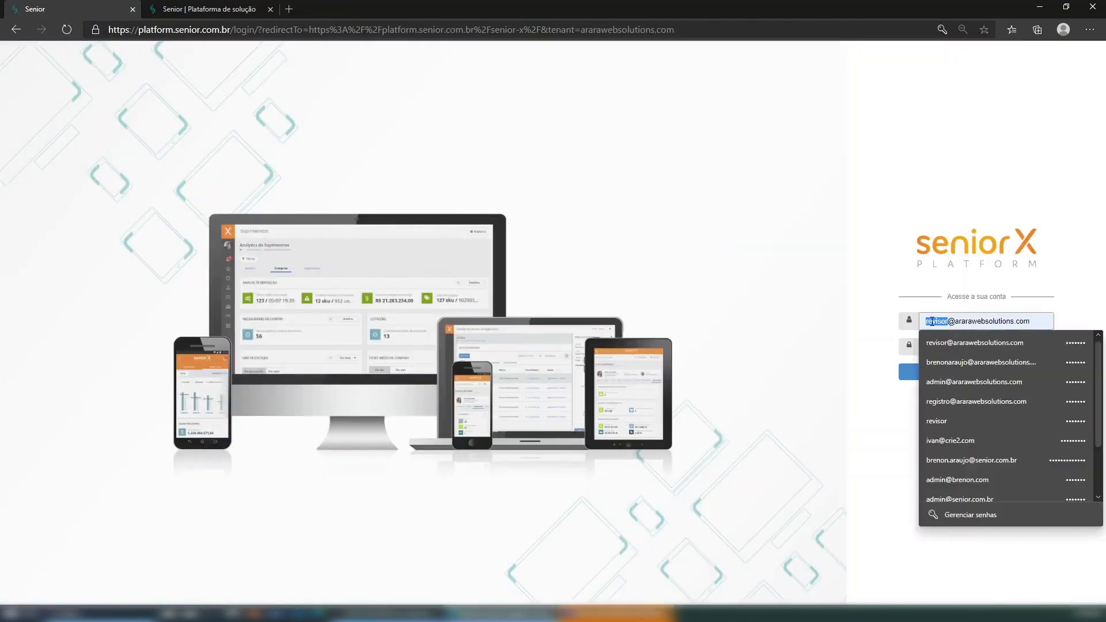
left_click(947, 402)
left_click(953, 372)
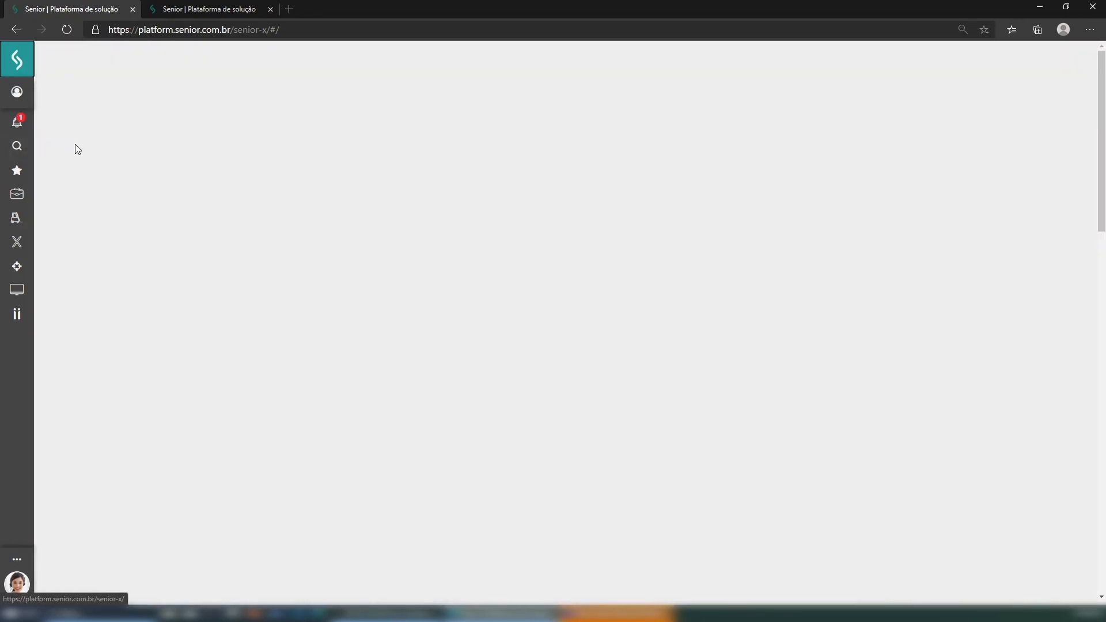
left_click(17, 122)
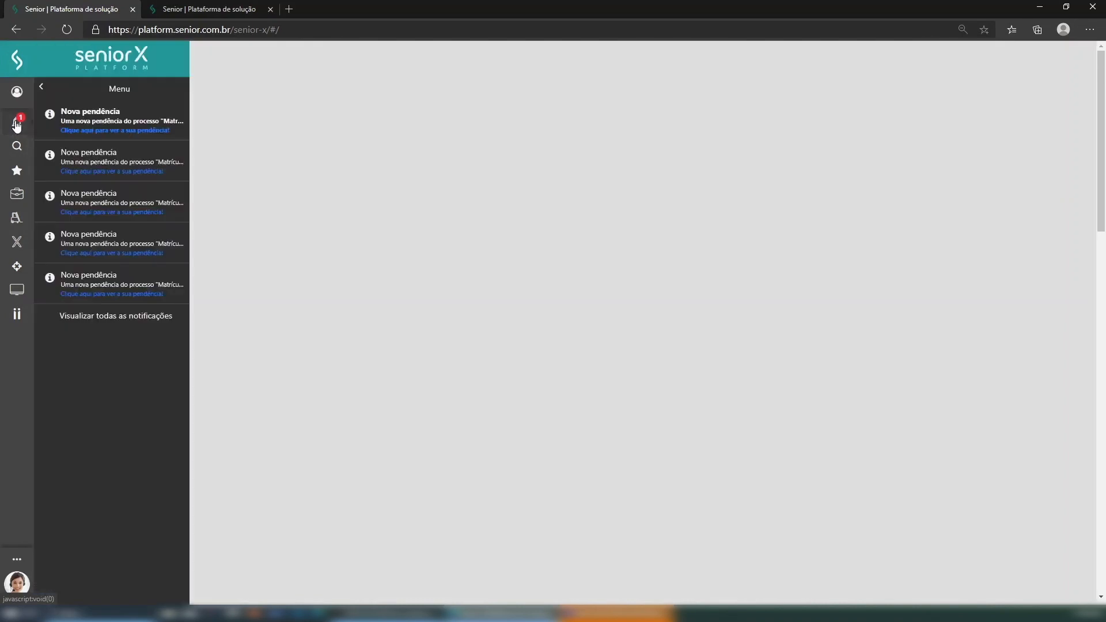
left_click(114, 133)
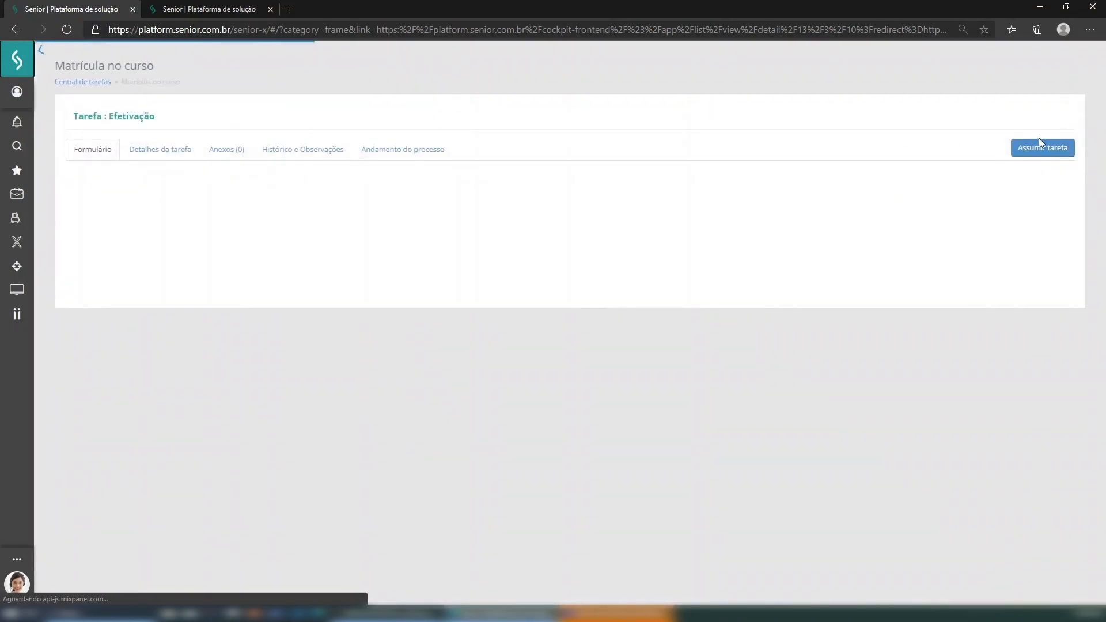
- Assume the Efetivação task, check the form, and send it with Enviar para left on Finalizar
left_click(1045, 148)
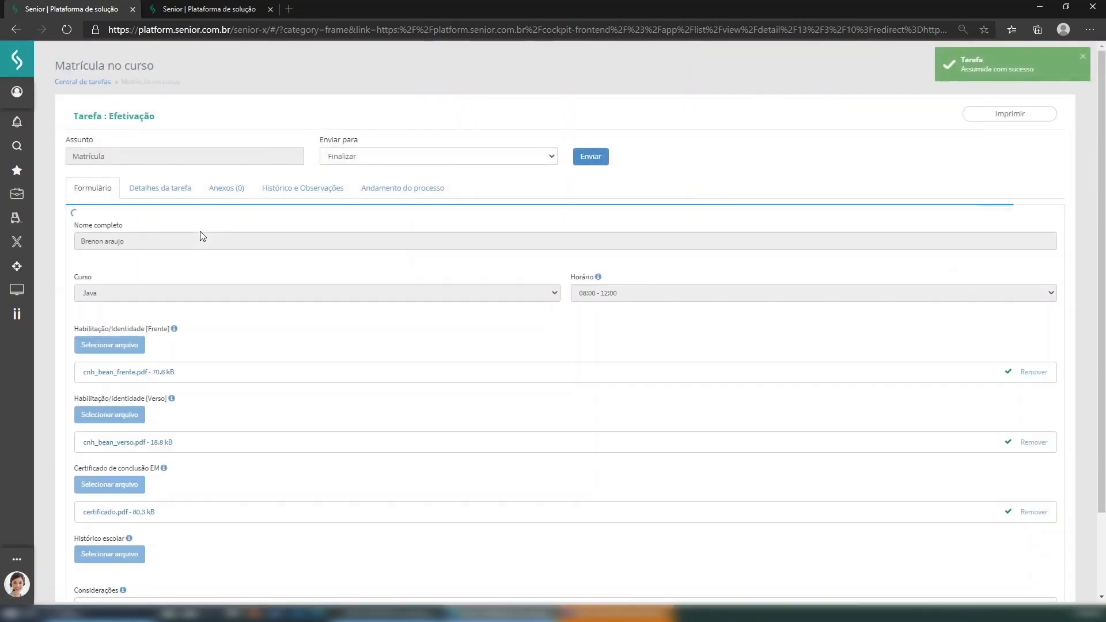
scroll(217, 501, "down", 3)
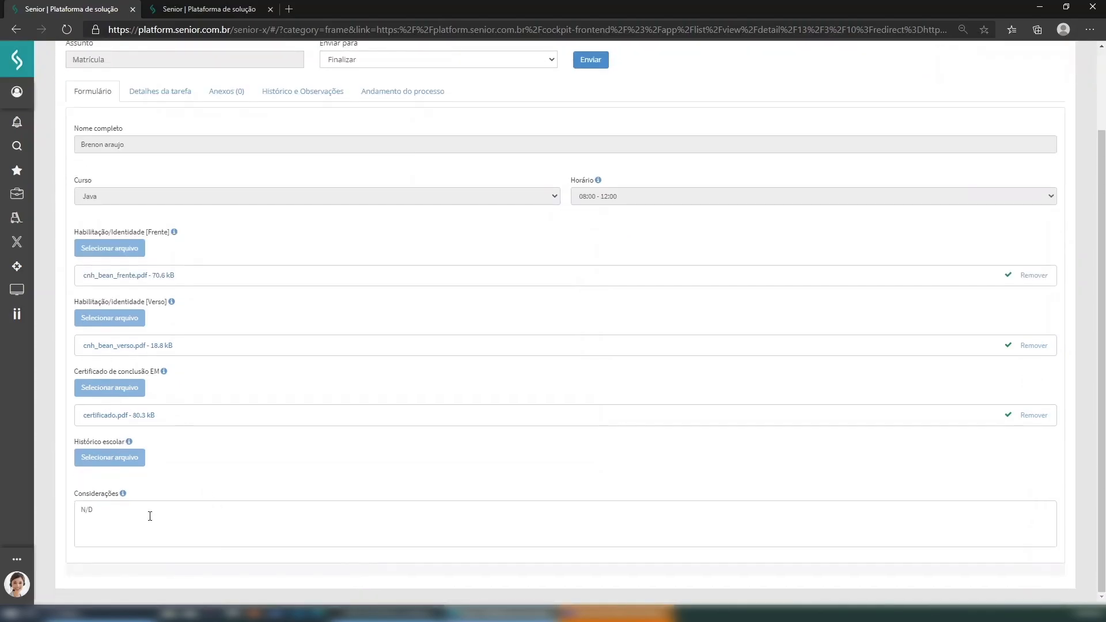
scroll(249, 435, "up", 3)
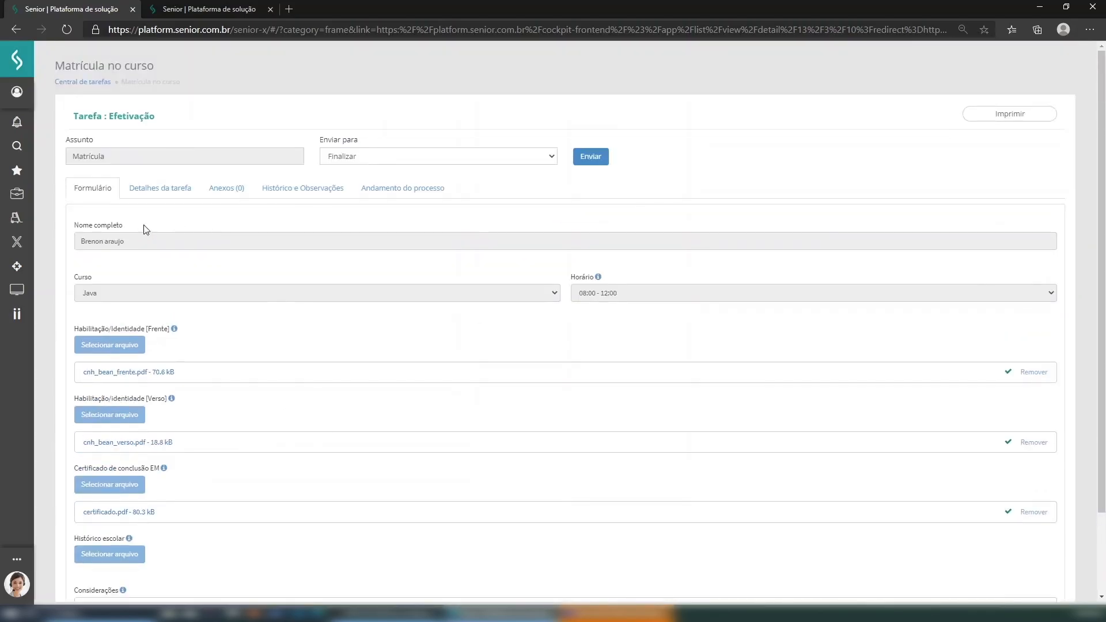
scroll(118, 403, "down", 2)
scroll(288, 392, "up", 2)
left_click(598, 156)
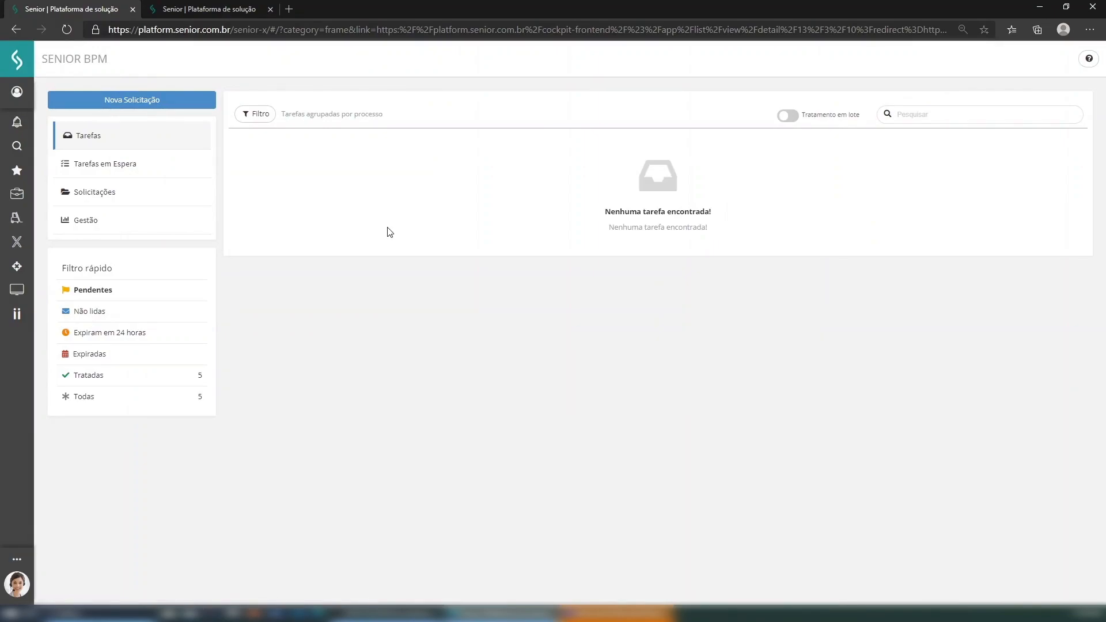
- Go through the Senior X Platform menu to GED > Documentos
left_click(15, 295)
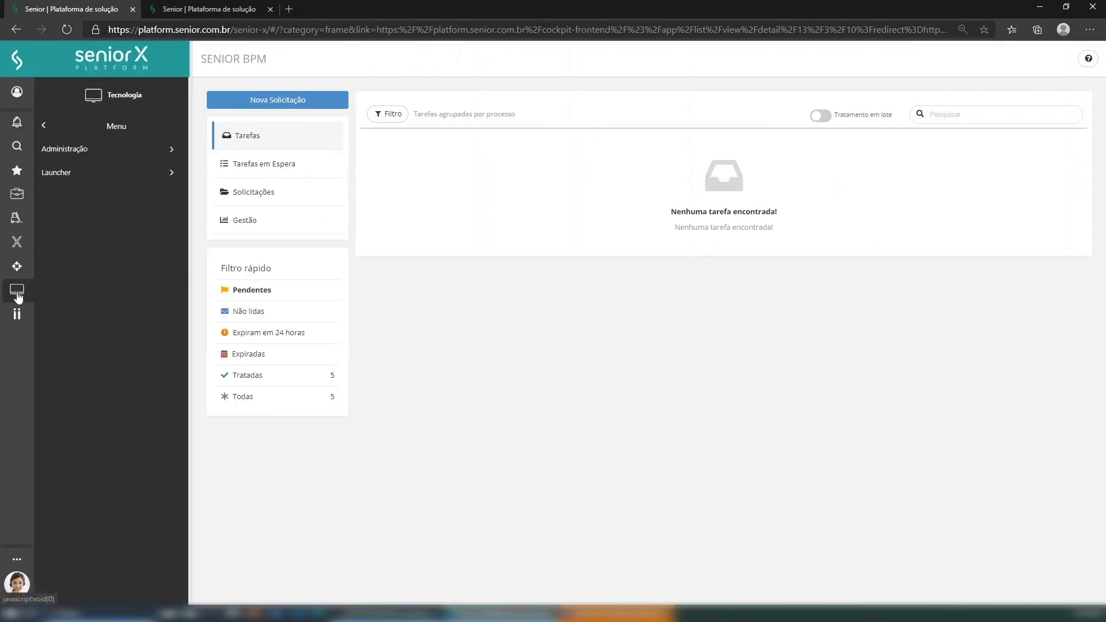
left_click(57, 128)
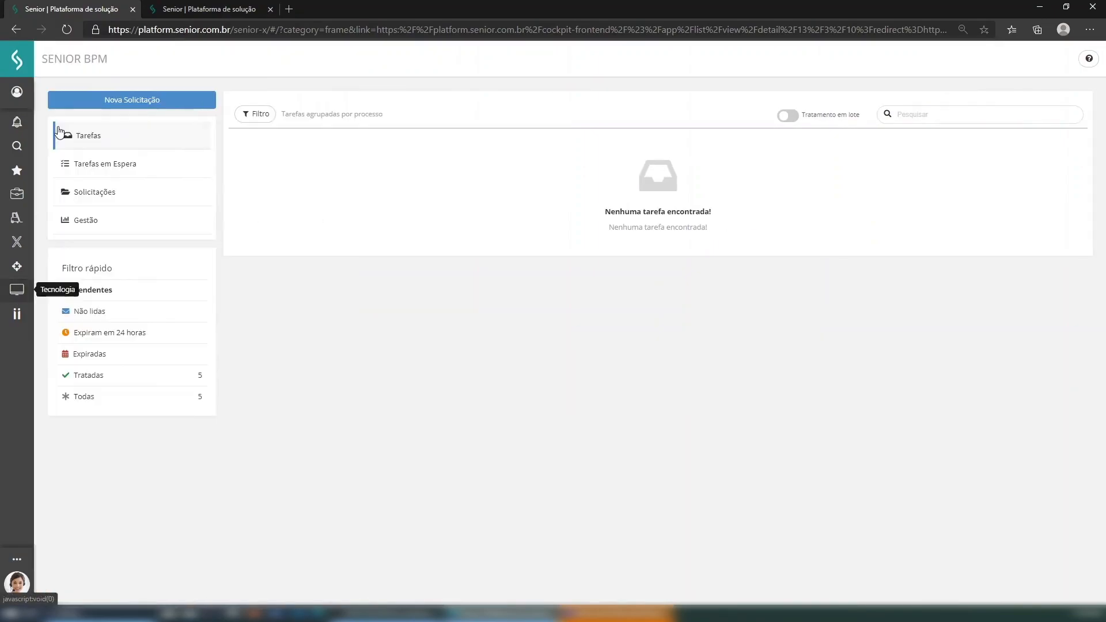
left_click(17, 243)
left_click(70, 174)
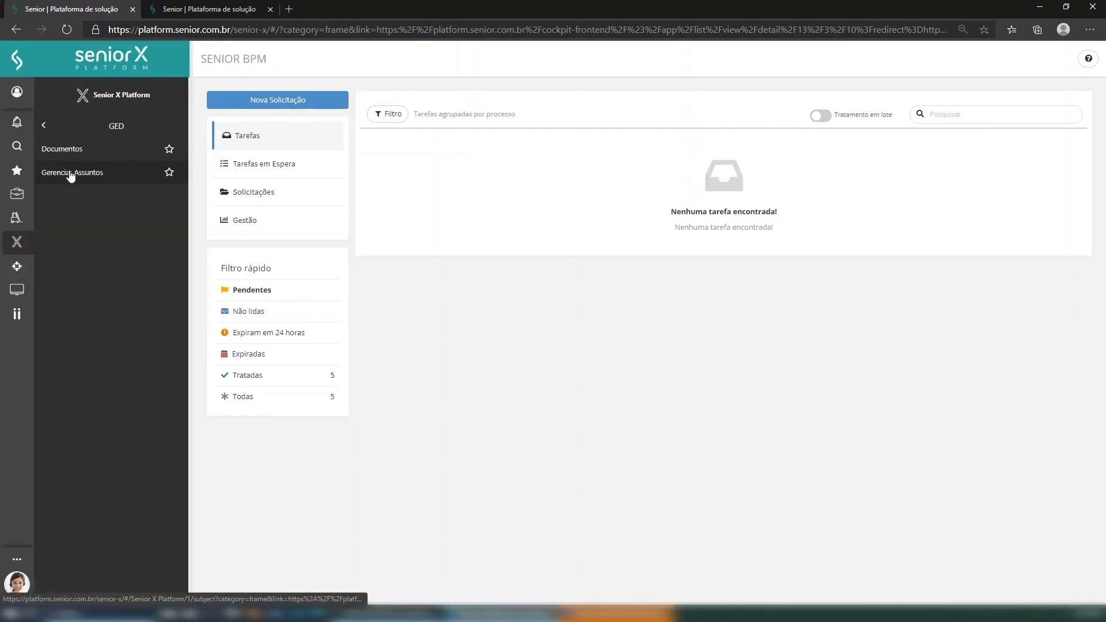
left_click(83, 151)
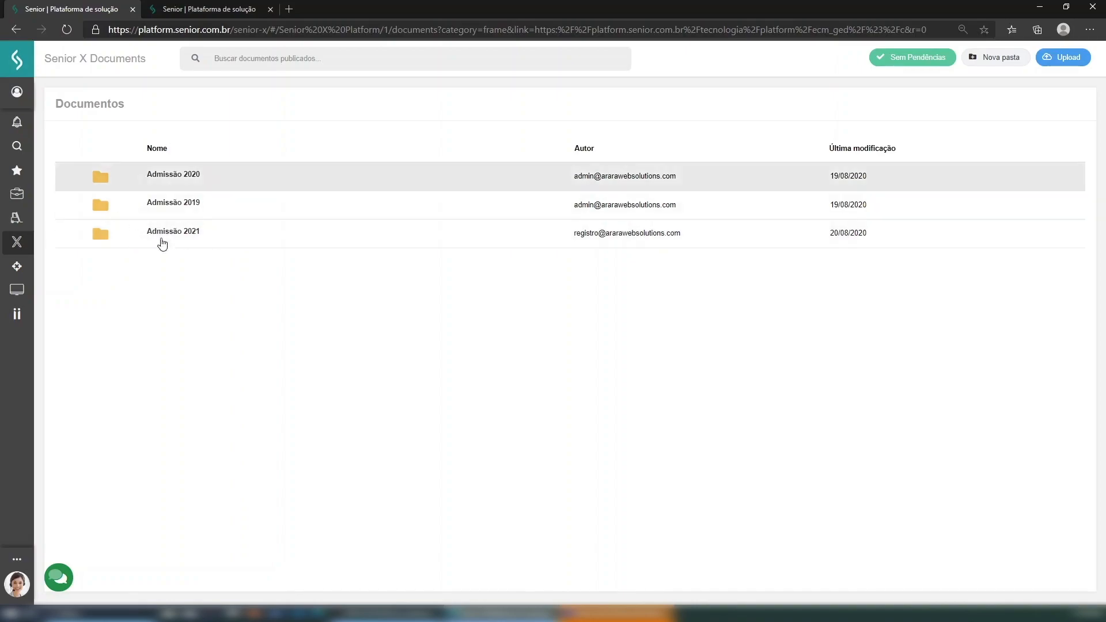
- Drill into Admissão 2021 > Matrícula no curso > Java > the student's folder > 15
left_click(252, 242)
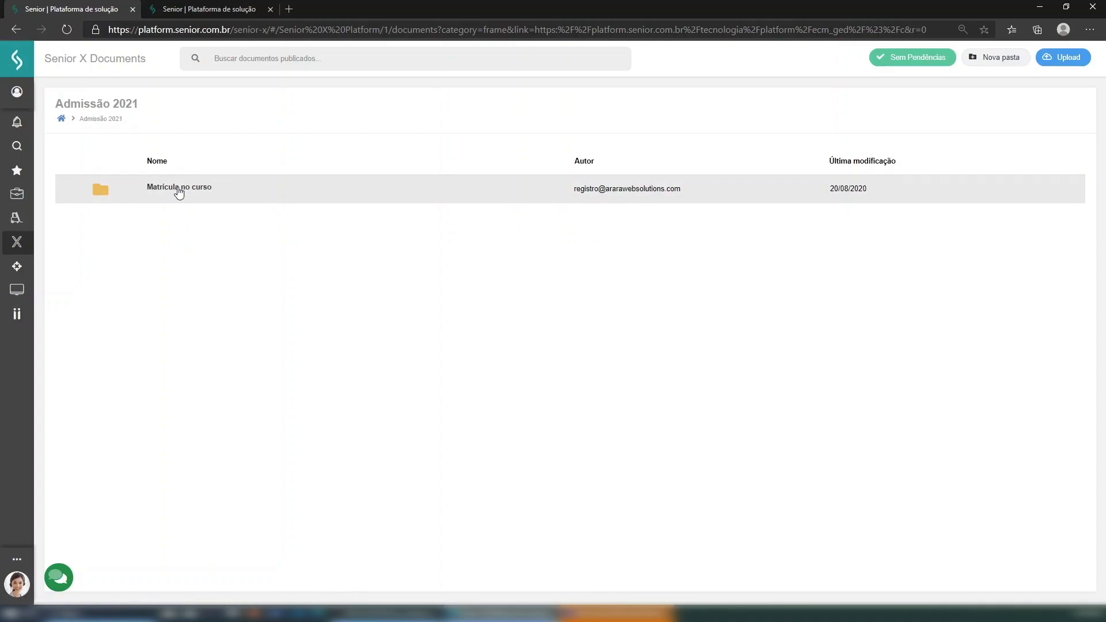
left_click(270, 193)
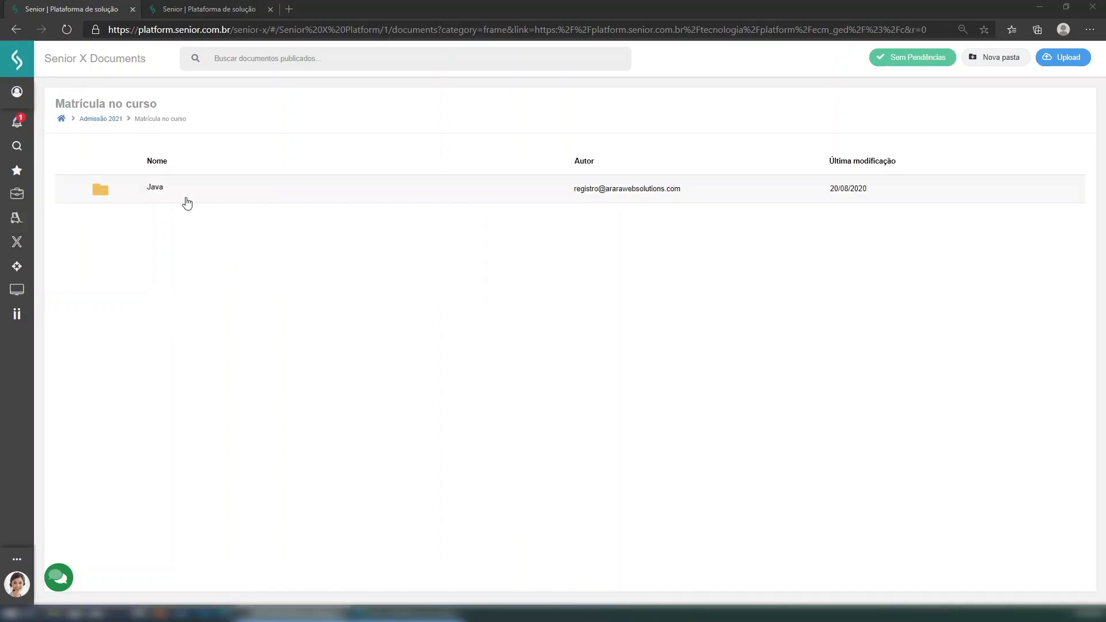
left_click(190, 197)
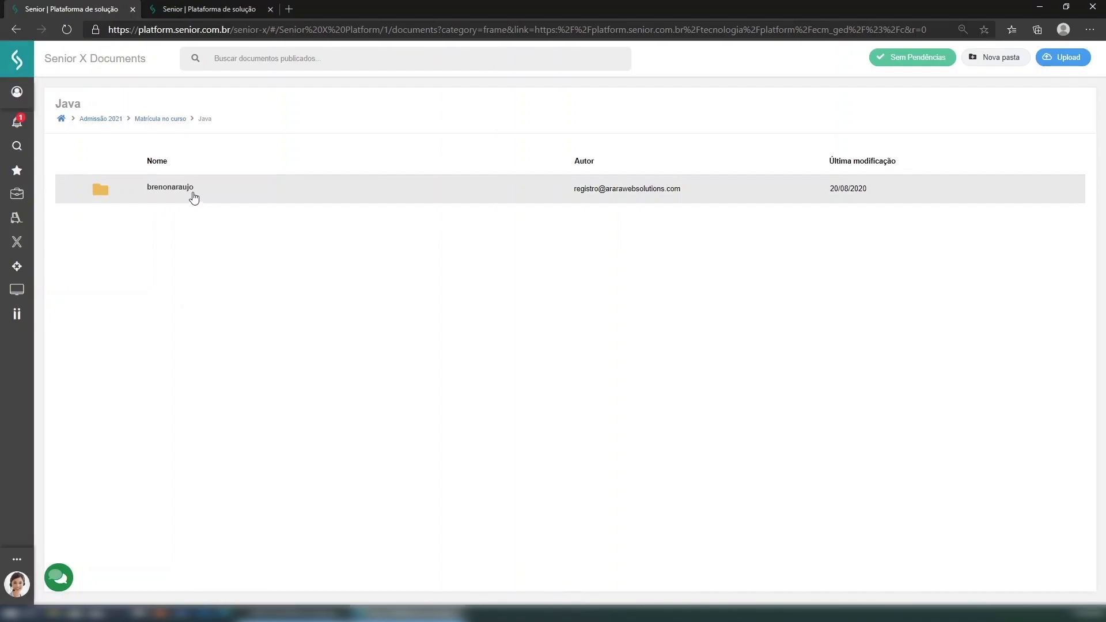
left_click(193, 196)
left_click(154, 189)
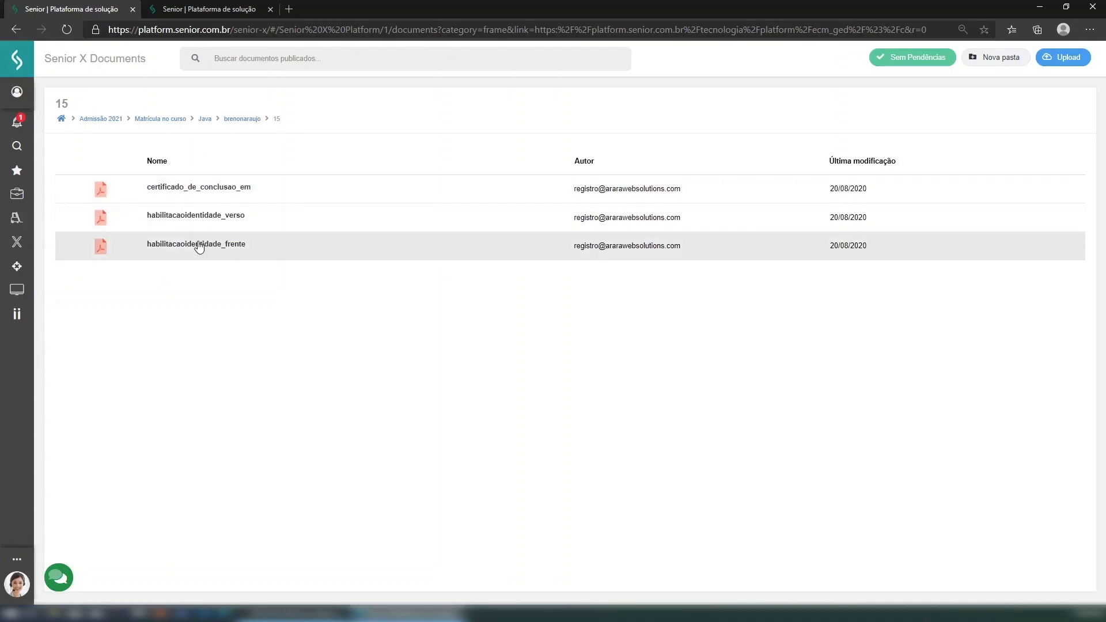
double_click(179, 187)
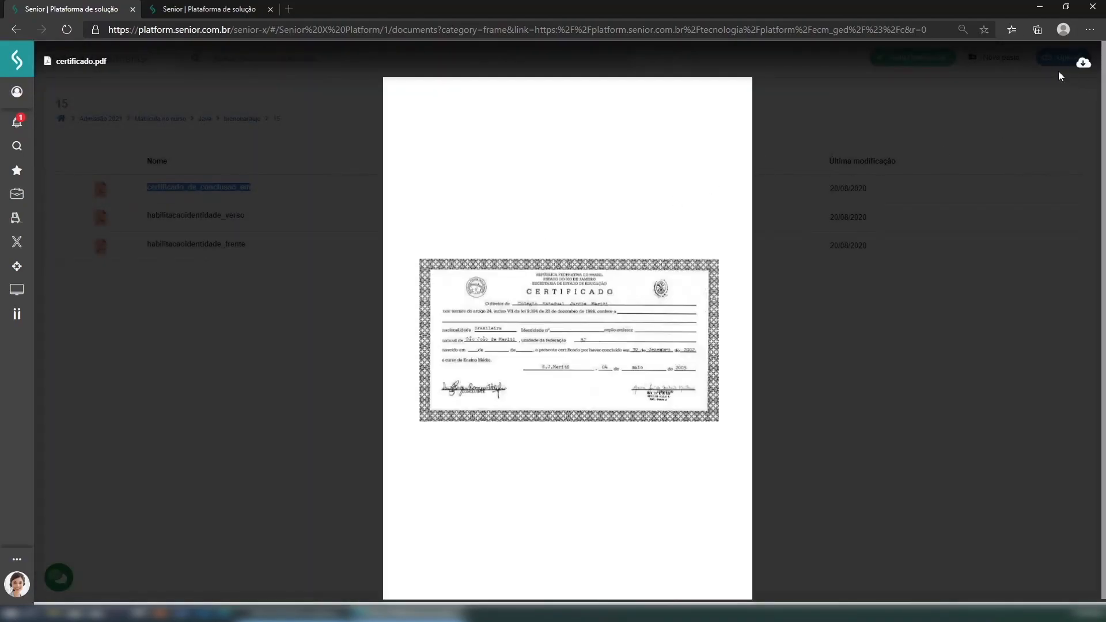
left_click(1060, 71)
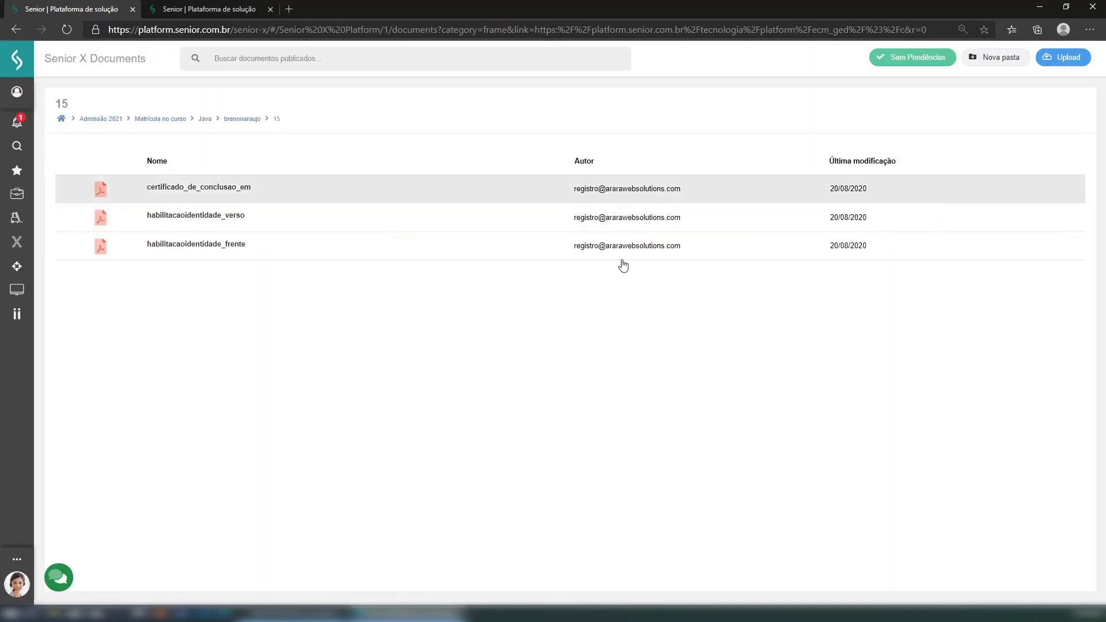
right_click(222, 218)
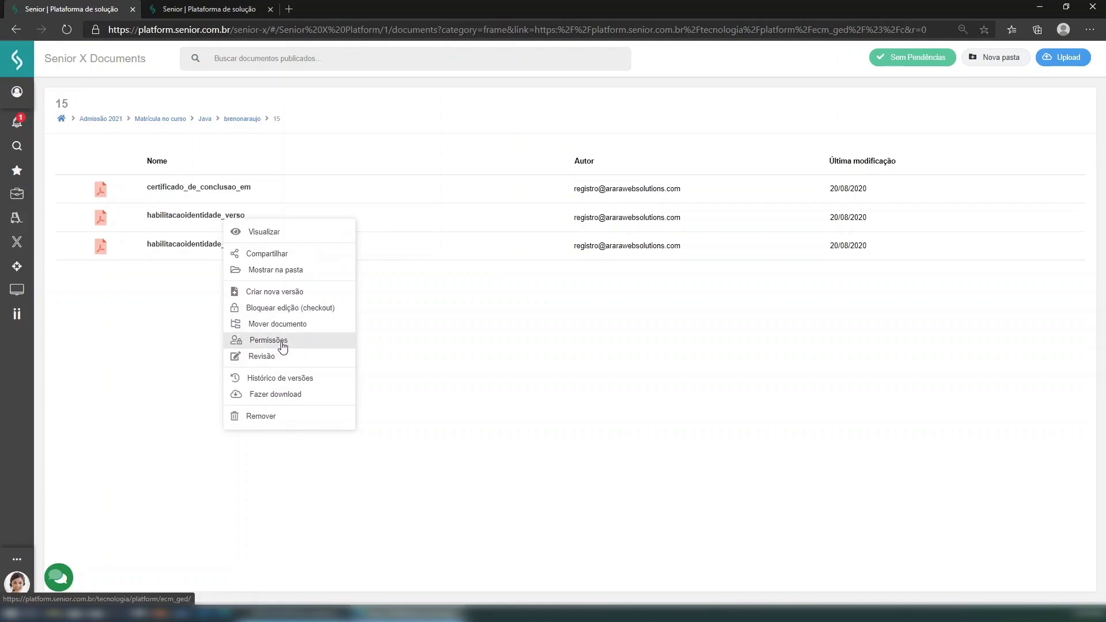
left_click(163, 343)
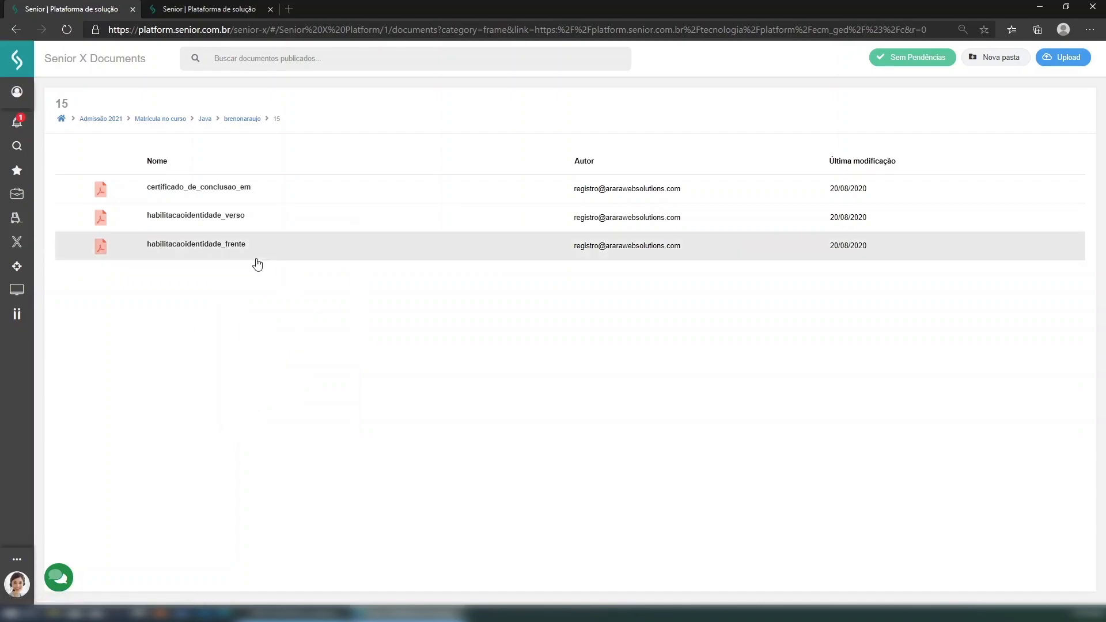
right_click(188, 257)
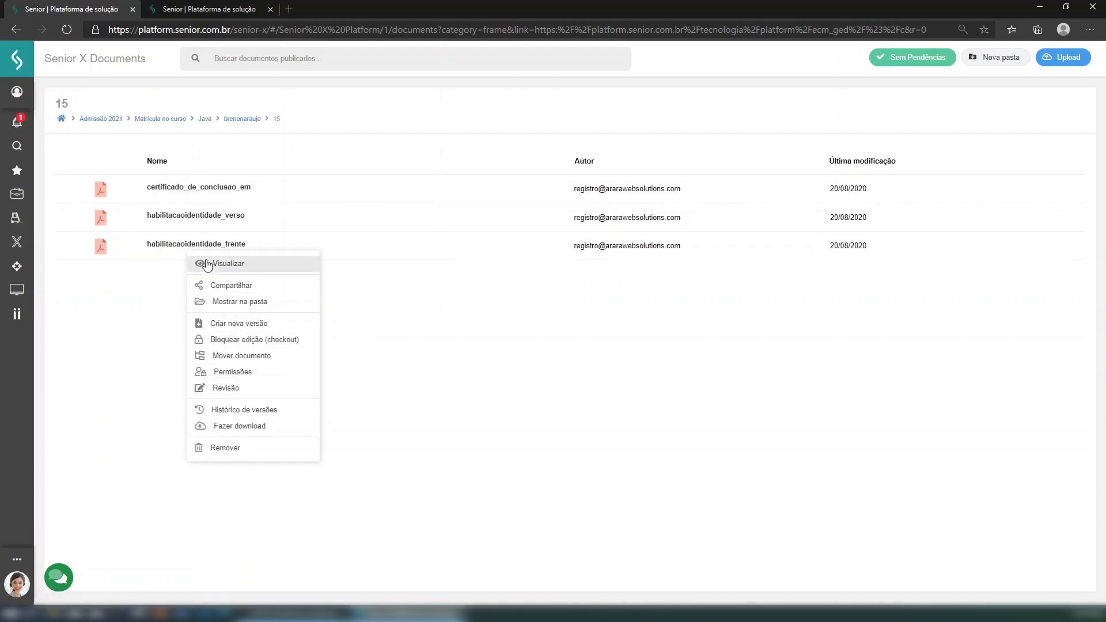
left_click(143, 374)
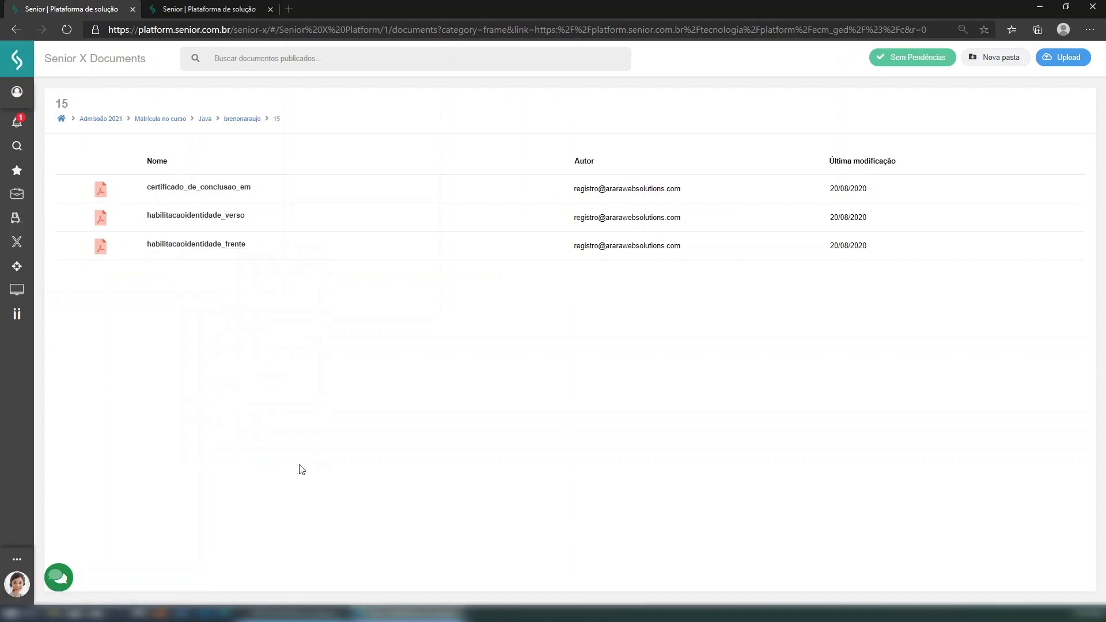